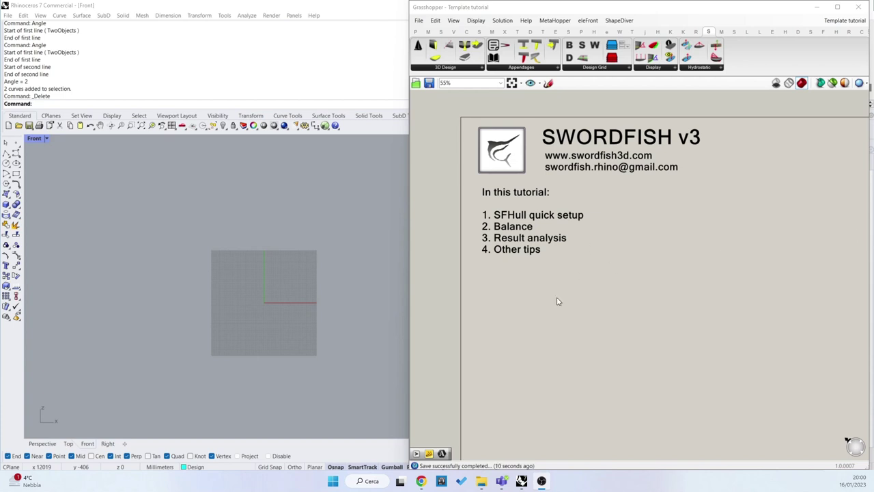
Look through the Tutorials, Quick Guide, Features and Donate pages of the Swordfish website in Chrome.
{"action": "left_click", "coordinate": [420, 480]}
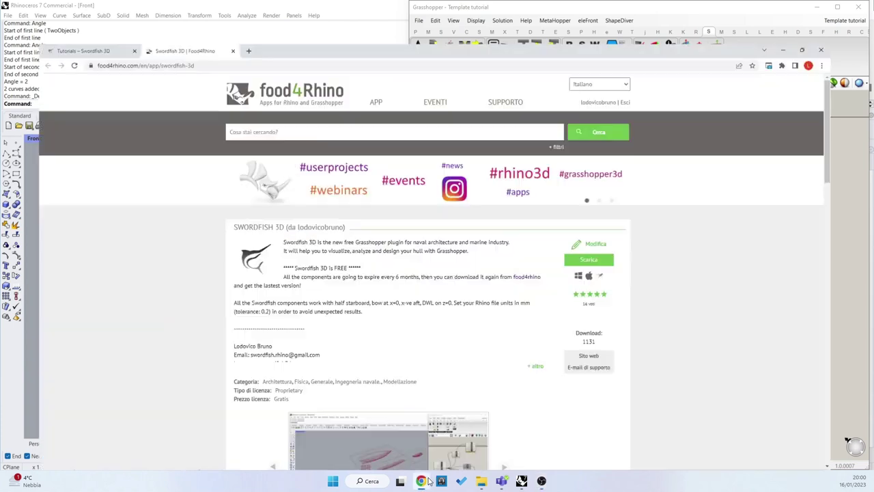
{"action": "left_click", "coordinate": [75, 6]}
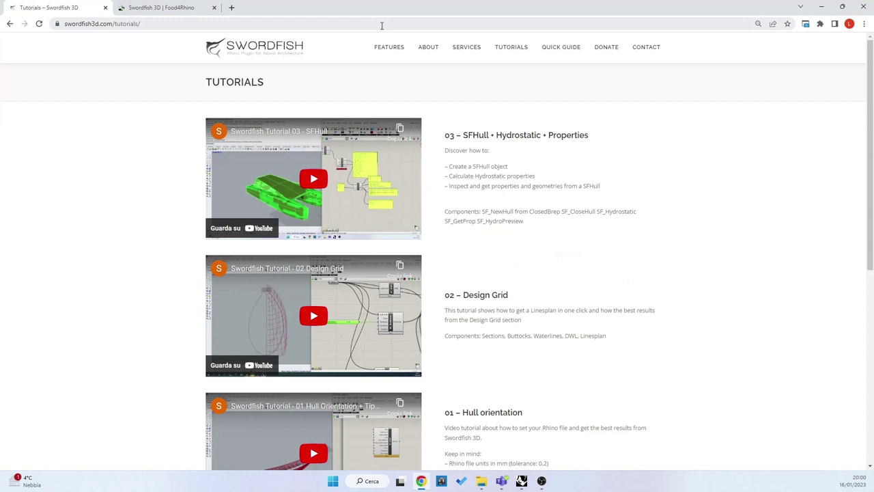
{"action": "scroll", "coordinate": [460, 292], "scroll_direction": "down", "scroll_amount": 2}
{"action": "scroll", "coordinate": [429, 253], "scroll_direction": "up", "scroll_amount": 2}
{"action": "left_click", "coordinate": [548, 52]}
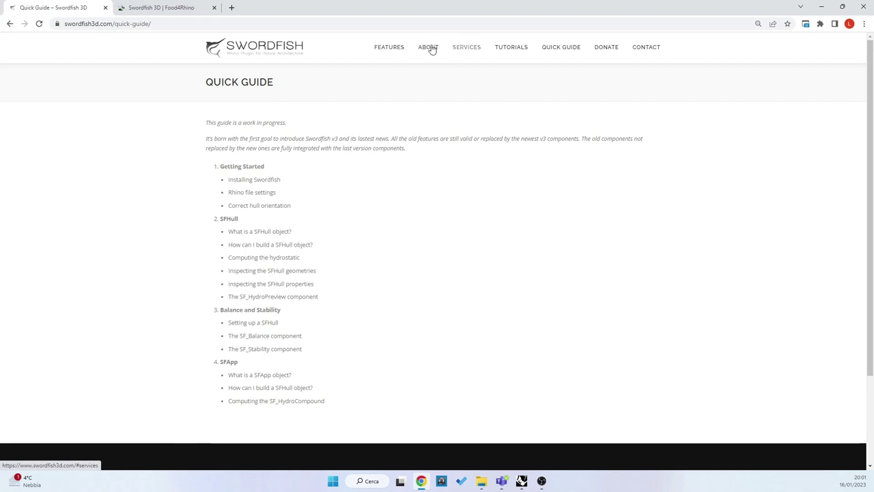
{"action": "left_click", "coordinate": [392, 49]}
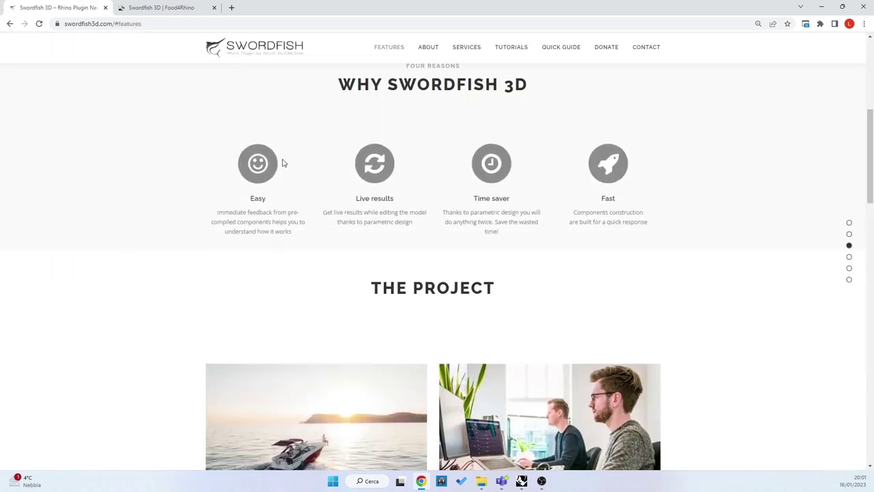
{"action": "scroll", "coordinate": [282, 164], "scroll_direction": "down", "scroll_amount": 6}
{"action": "scroll", "coordinate": [539, 93], "scroll_direction": "down", "scroll_amount": 2}
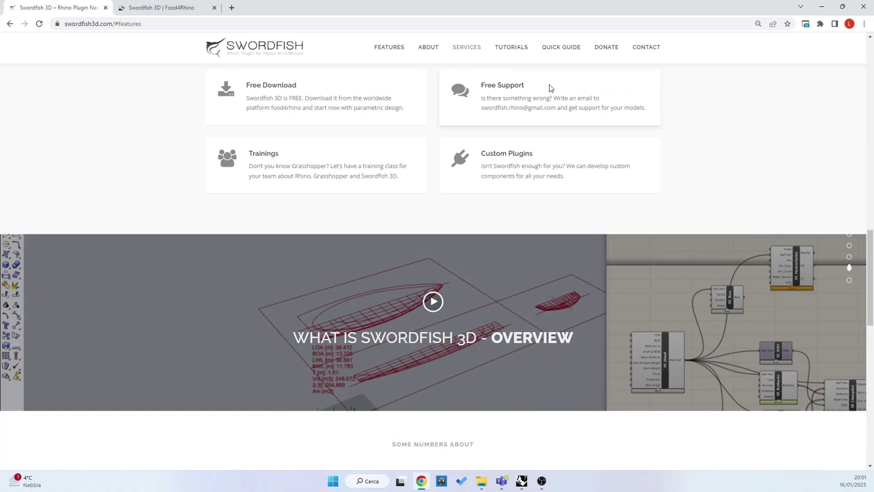
{"action": "left_click", "coordinate": [605, 47]}
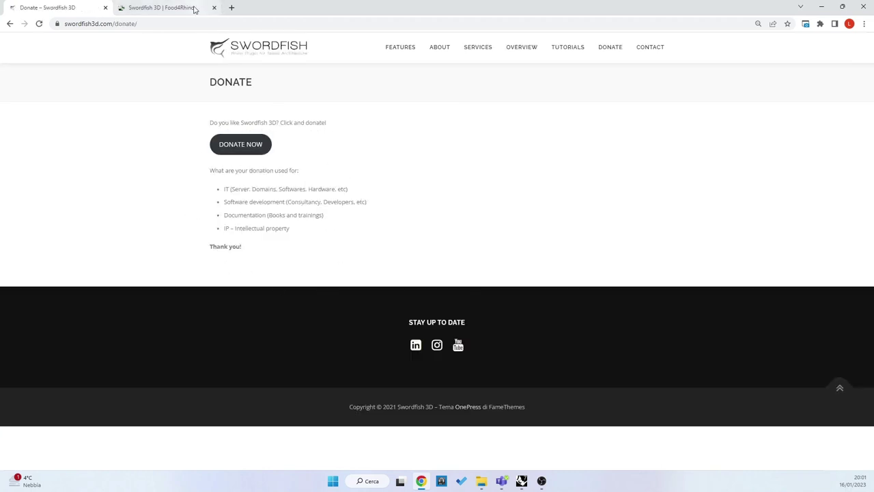
{"action": "left_click", "coordinate": [821, 8]}
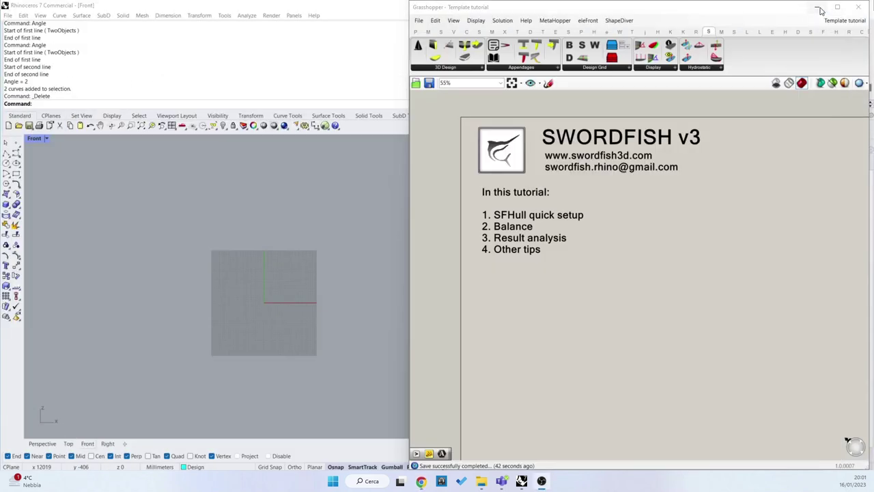
Place an SF_SailingYachtHull component below the tutorial list in Grasshopper and show its half hull in Rhino's Perspective view.
{"action": "scroll", "coordinate": [605, 239], "scroll_direction": "up", "scroll_amount": 2}
{"action": "scroll", "coordinate": [605, 238], "scroll_direction": "up", "scroll_amount": 1}
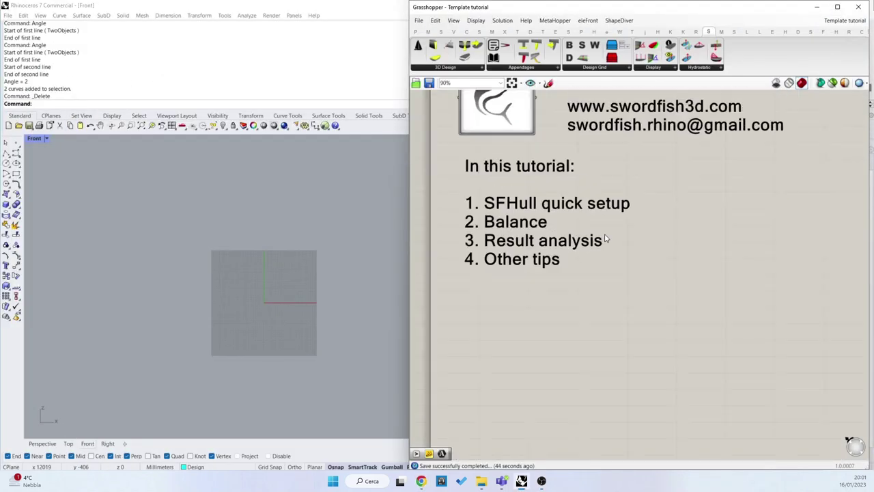
{"action": "scroll", "coordinate": [601, 225], "scroll_direction": "down", "scroll_amount": 2}
{"action": "scroll", "coordinate": [597, 209], "scroll_direction": "up", "scroll_amount": 1}
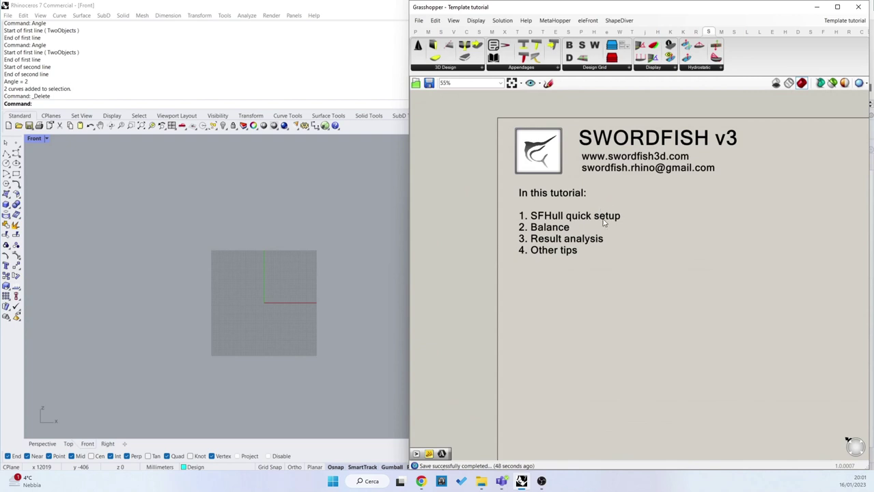
{"action": "scroll", "coordinate": [560, 262], "scroll_direction": "up", "scroll_amount": 1}
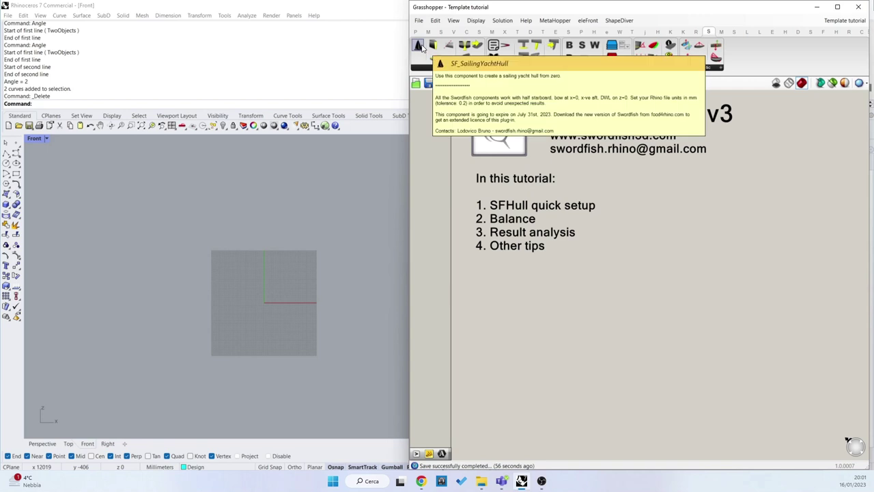
{"action": "left_click", "coordinate": [421, 46]}
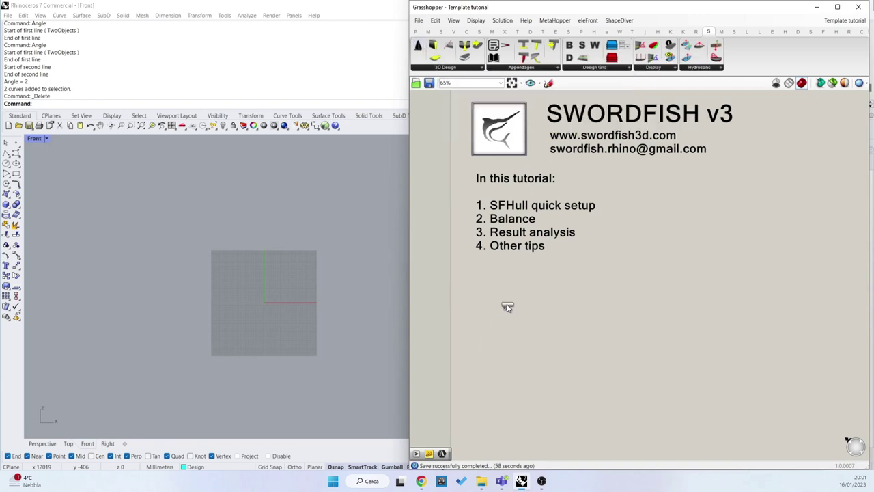
{"action": "left_click", "coordinate": [508, 307]}
{"action": "scroll", "coordinate": [513, 314], "scroll_direction": "up", "scroll_amount": 1}
{"action": "key", "text": "ctrl+F4"}
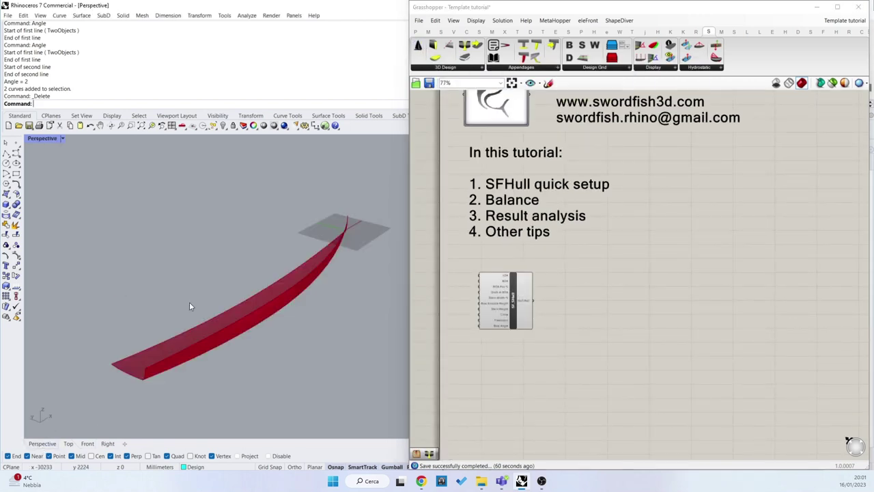
{"action": "right_click_drag", "start_coordinate": [190, 303], "coordinate": [339, 256]}
Add an SF_CloseHull component beside the hull component, connect Half Hull to its HH input, and align the two.
{"action": "left_click", "coordinate": [523, 296]}
{"action": "left_click", "coordinate": [574, 295]}
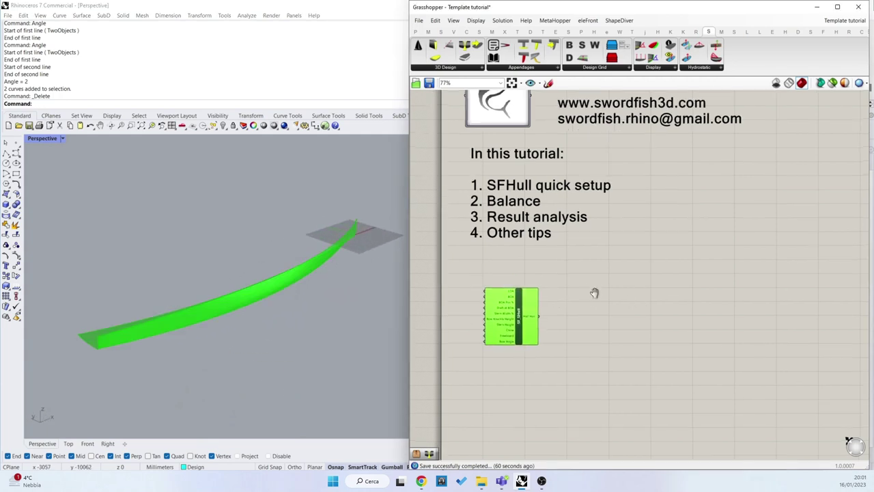
{"action": "right_click_drag", "start_coordinate": [594, 293], "coordinate": [620, 309]}
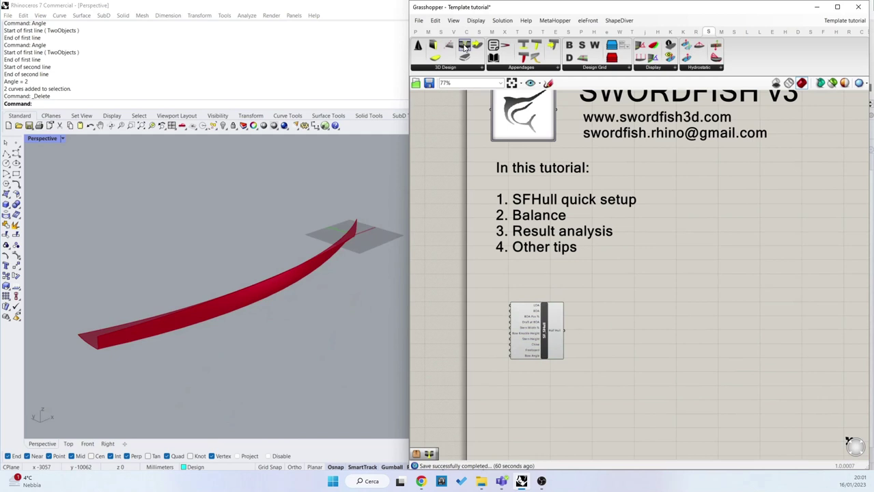
{"action": "left_click_drag", "start_coordinate": [467, 49], "coordinate": [613, 347]}
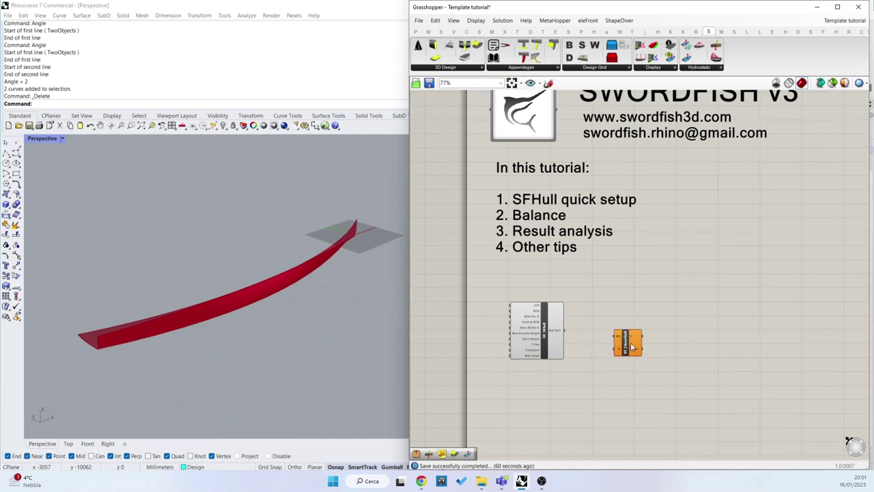
{"action": "scroll", "coordinate": [615, 345], "scroll_direction": "up", "scroll_amount": 3}
{"action": "left_click_drag", "start_coordinate": [522, 319], "coordinate": [605, 328]}
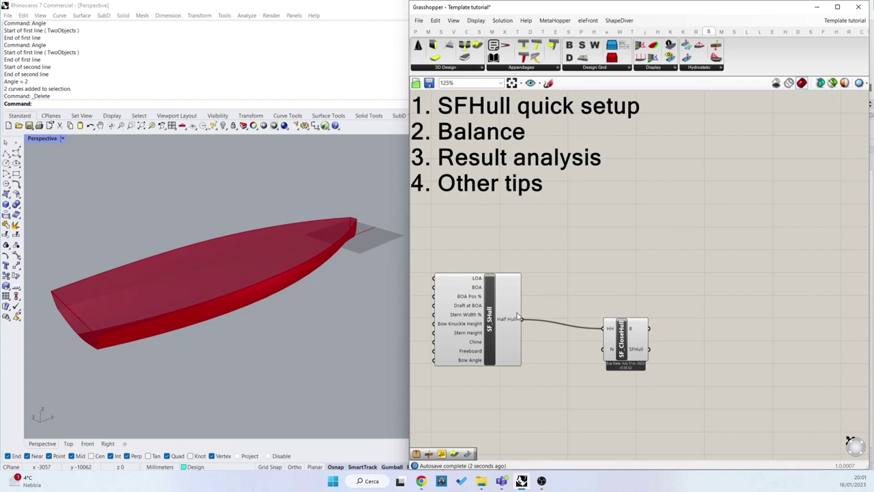
{"action": "left_click_drag", "start_coordinate": [621, 337], "coordinate": [602, 328]}
Bake the closed hull into Rhino and scale the baked polysurface down with the gumball.
{"action": "middle_click", "coordinate": [606, 326]}
{"action": "left_click", "coordinate": [620, 340]}
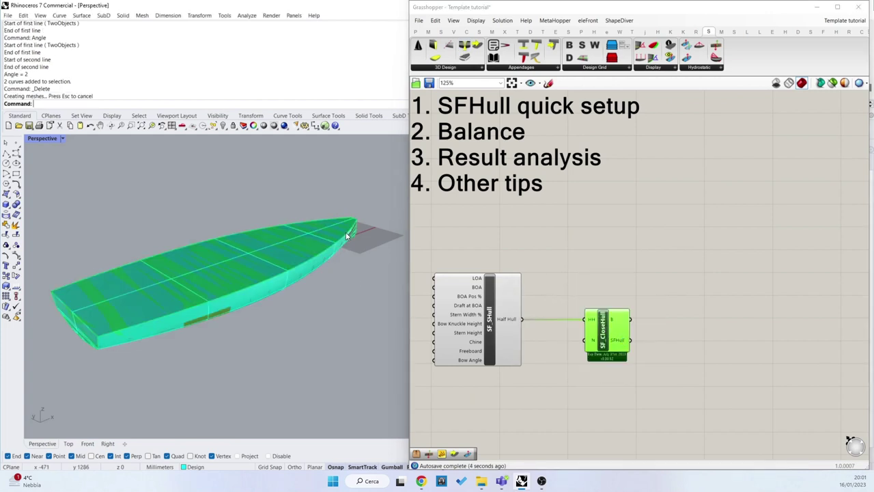
{"action": "left_click", "coordinate": [309, 238]}
{"action": "left_click_drag", "start_coordinate": [309, 235], "coordinate": [278, 263]}
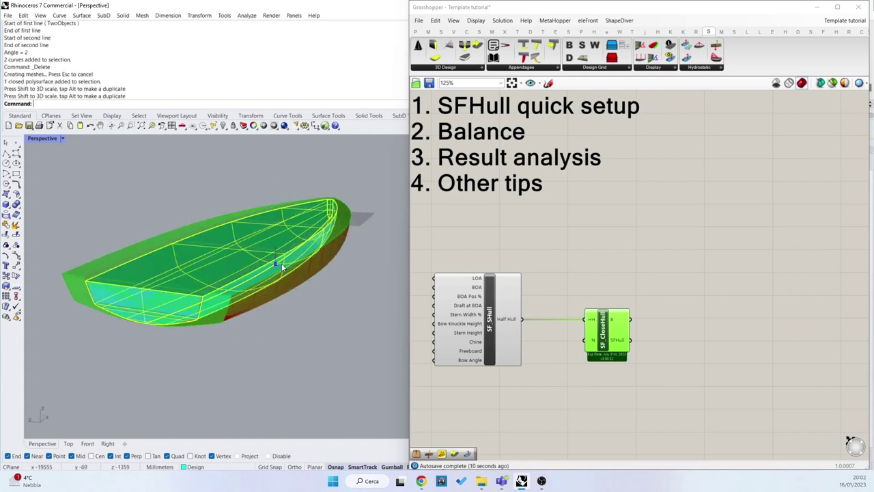
{"action": "key", "text": "Escape"}
{"action": "scroll", "coordinate": [300, 255], "scroll_direction": "down", "scroll_amount": 7}
Add a Brep parameter below SF_CloseHull and reference the baked hull polysurface in it.
{"action": "left_click", "coordinate": [285, 250]}
{"action": "left_click", "coordinate": [616, 406]}
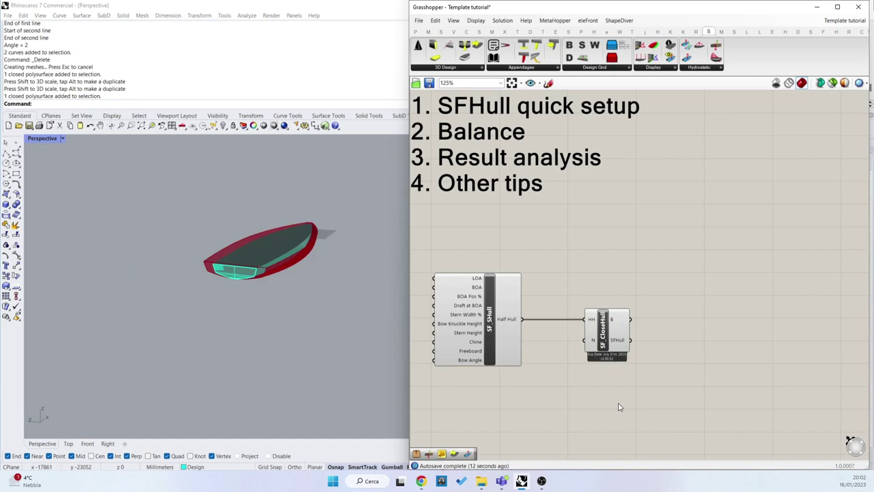
{"action": "double_click", "coordinate": [616, 403]}
{"action": "type", "text": "brep"}
{"action": "key", "text": "Return"}
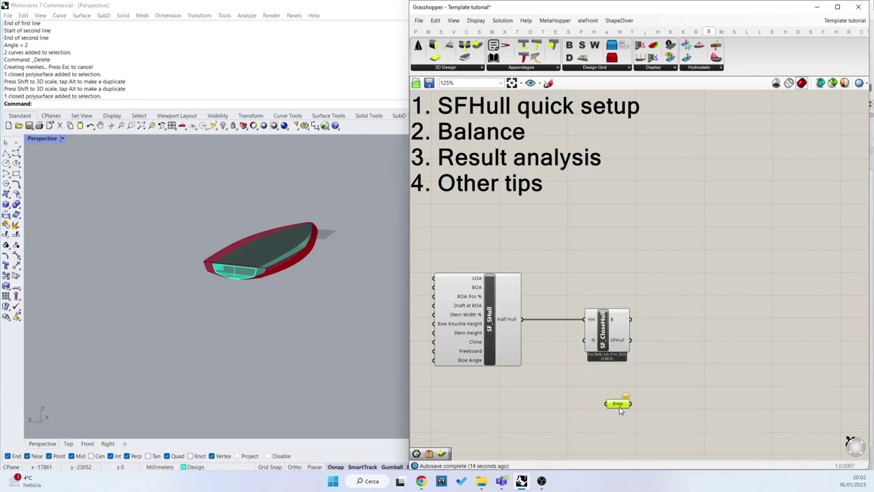
{"action": "right_click", "coordinate": [604, 405]}
{"action": "left_click", "coordinate": [624, 403]}
{"action": "left_click", "coordinate": [267, 253]}
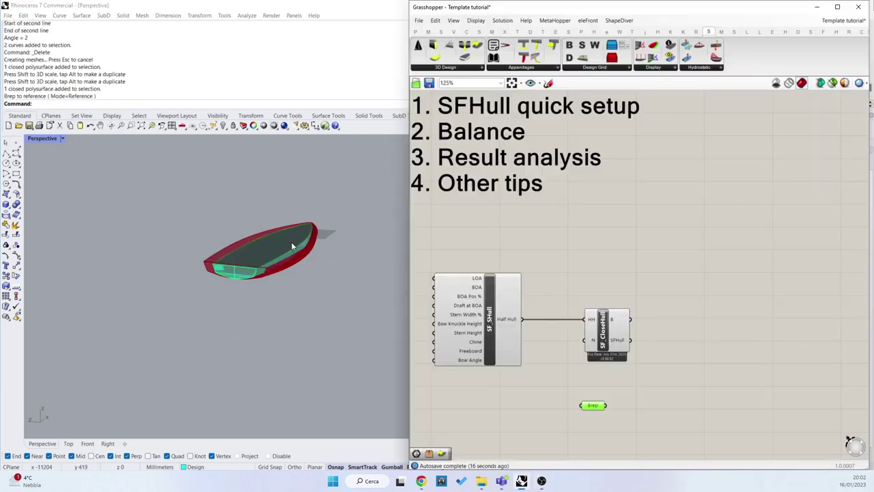
Add an SF_NewSFHull component, connect the Brep parameter to its B input, and arrange both under SF_CloseHull.
{"action": "left_click_drag", "start_coordinate": [478, 47], "coordinate": [676, 437]}
{"action": "left_click_drag", "start_coordinate": [605, 406], "coordinate": [645, 395]}
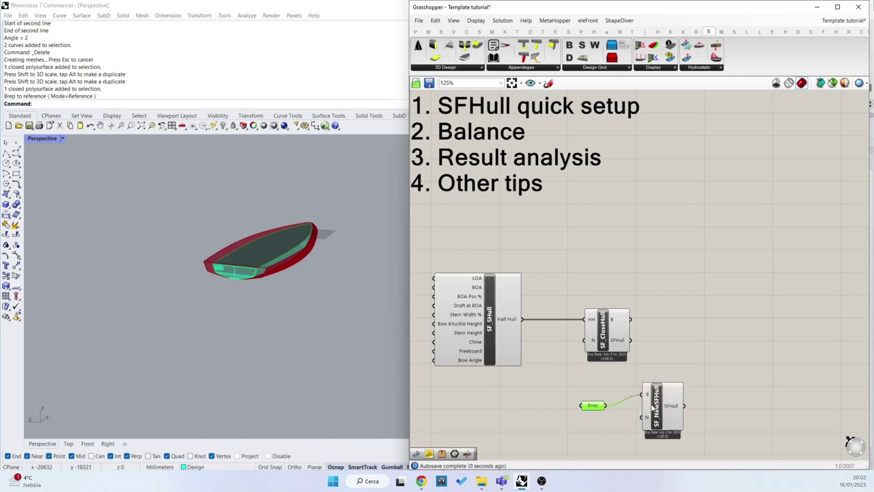
{"action": "right_click_drag", "start_coordinate": [662, 367], "coordinate": [663, 269]}
{"action": "left_click_drag", "start_coordinate": [685, 305], "coordinate": [586, 341]}
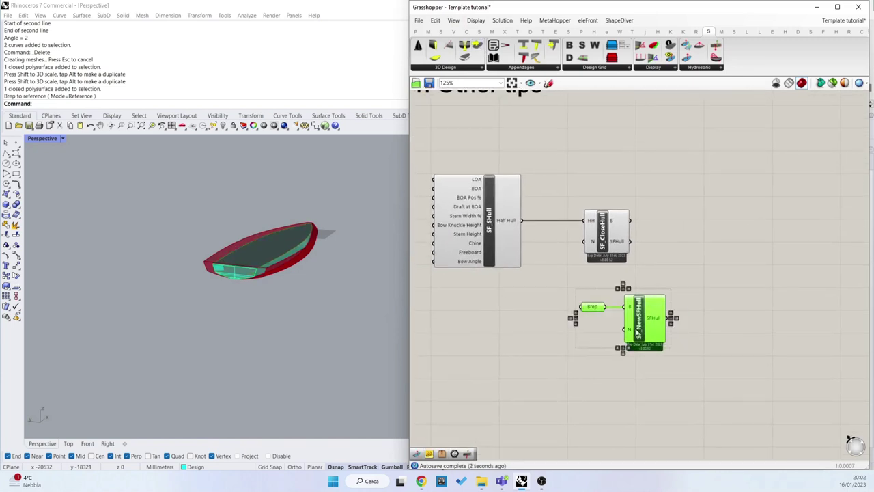
{"action": "left_click_drag", "start_coordinate": [654, 333], "coordinate": [611, 346]}
{"action": "left_click", "coordinate": [688, 319]}
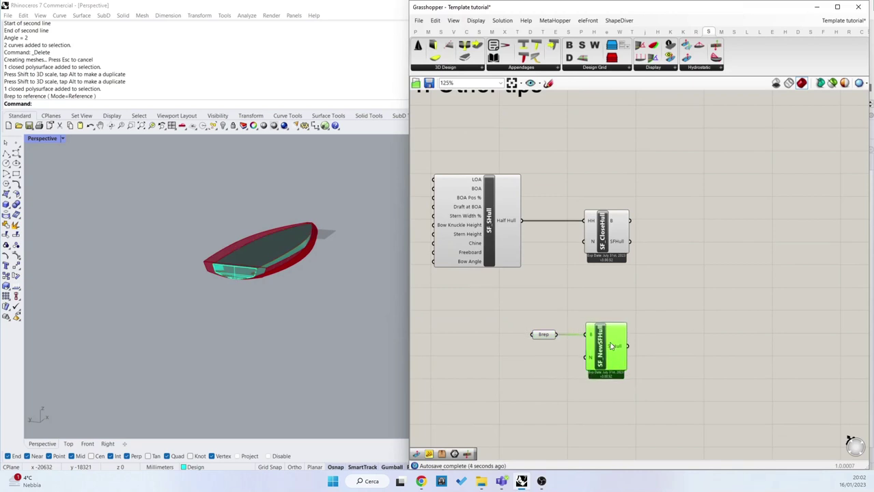
Delete the Brep parameter and the SF_NewSFHull component from the canvas.
{"action": "left_click", "coordinate": [618, 243]}
{"action": "left_click", "coordinate": [616, 344]}
{"action": "left_click_drag", "start_coordinate": [666, 314], "coordinate": [498, 370]}
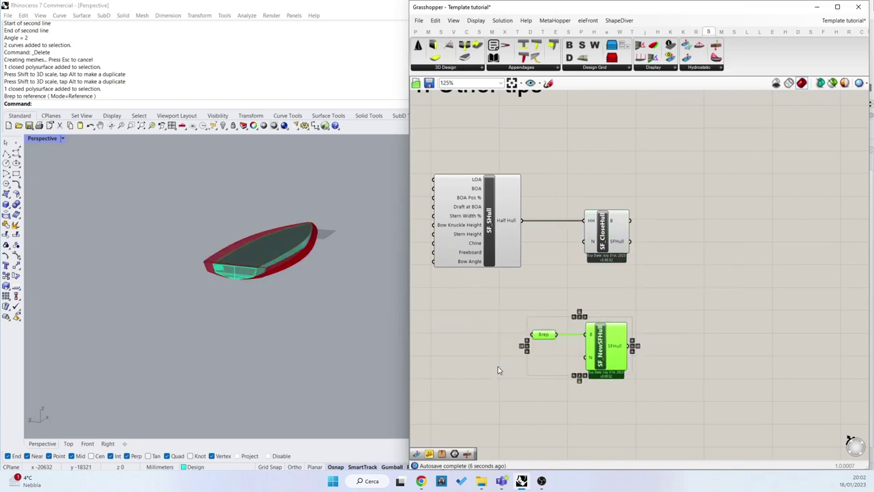
{"action": "key", "text": "Delete"}
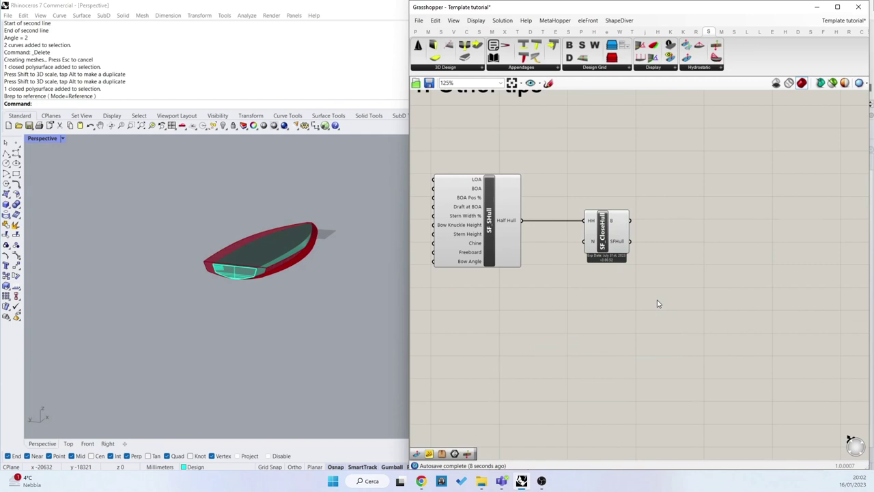
Add an SF_Hydrostatic component and connect the SFHull output of SF_CloseHull to its SFHull input.
{"action": "right_click_drag", "start_coordinate": [657, 304], "coordinate": [639, 334]}
{"action": "double_click", "coordinate": [686, 326]}
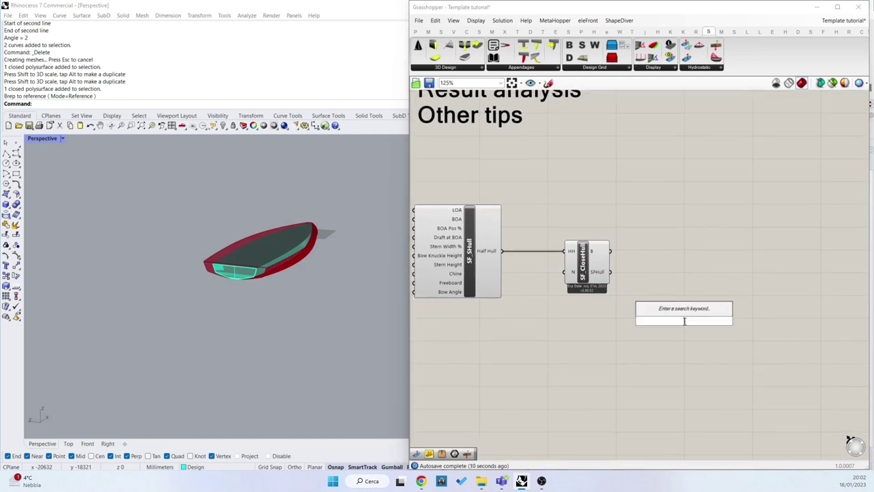
{"action": "type", "text": "hyd"}
{"action": "left_click", "coordinate": [680, 310]}
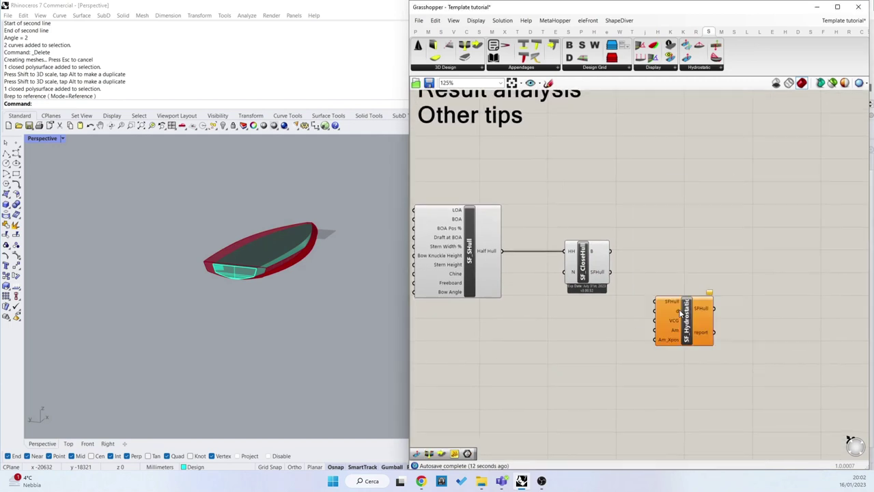
{"action": "left_click_drag", "start_coordinate": [612, 273], "coordinate": [678, 292]}
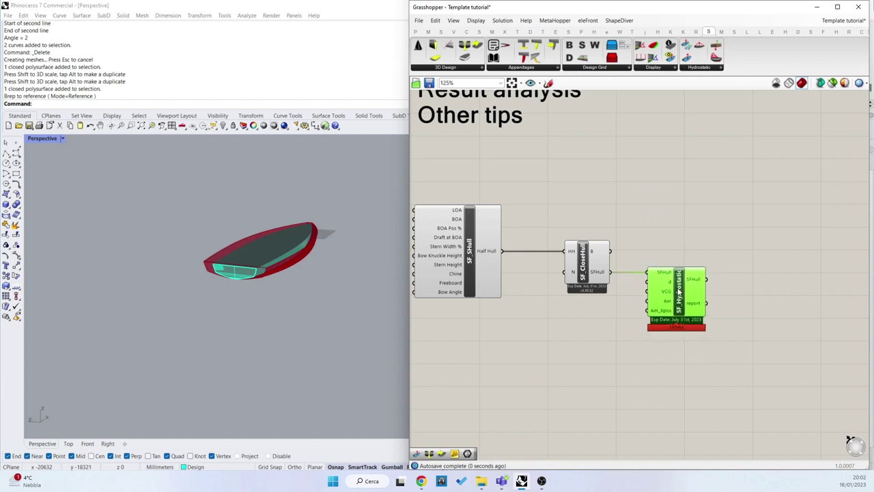
Add a Panel connected to the report output of SF_Hydrostatic, then enlarge it and move it below the component.
{"action": "double_click", "coordinate": [660, 174]}
{"action": "type", "text": "panel"}
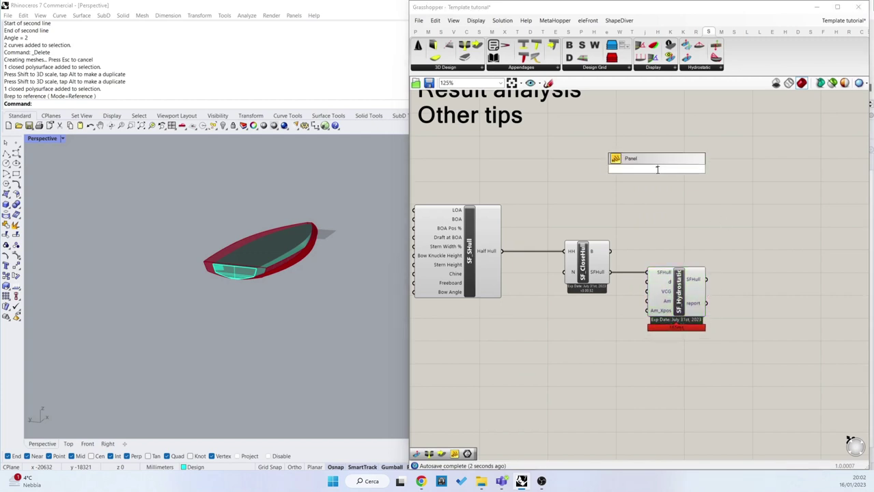
{"action": "key", "text": "Return"}
{"action": "left_click_drag", "start_coordinate": [655, 183], "coordinate": [767, 316]}
{"action": "left_click_drag", "start_coordinate": [706, 303], "coordinate": [731, 304]}
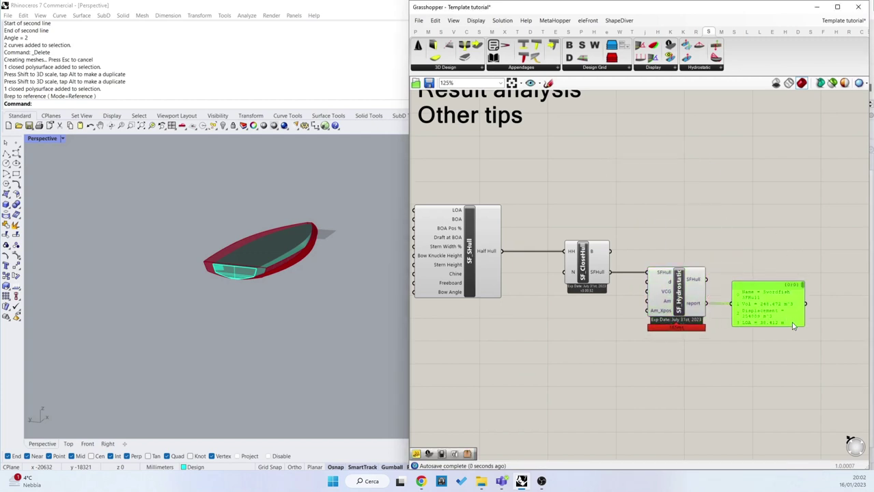
{"action": "left_click_drag", "start_coordinate": [801, 324], "coordinate": [842, 394]}
{"action": "left_click_drag", "start_coordinate": [797, 311], "coordinate": [796, 337]}
Place an SF_Balance component above the hydrostatic report panel and check its input warnings.
{"action": "right_click_drag", "start_coordinate": [797, 335], "coordinate": [690, 326]}
{"action": "left_click", "coordinate": [750, 267]}
{"action": "scroll", "coordinate": [749, 266], "scroll_direction": "down", "scroll_amount": 3}
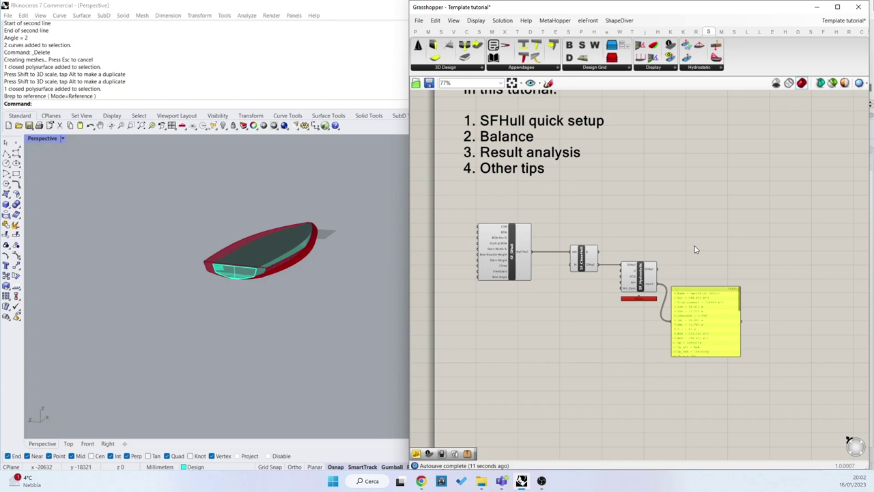
{"action": "scroll", "coordinate": [695, 249], "scroll_direction": "up", "scroll_amount": 3}
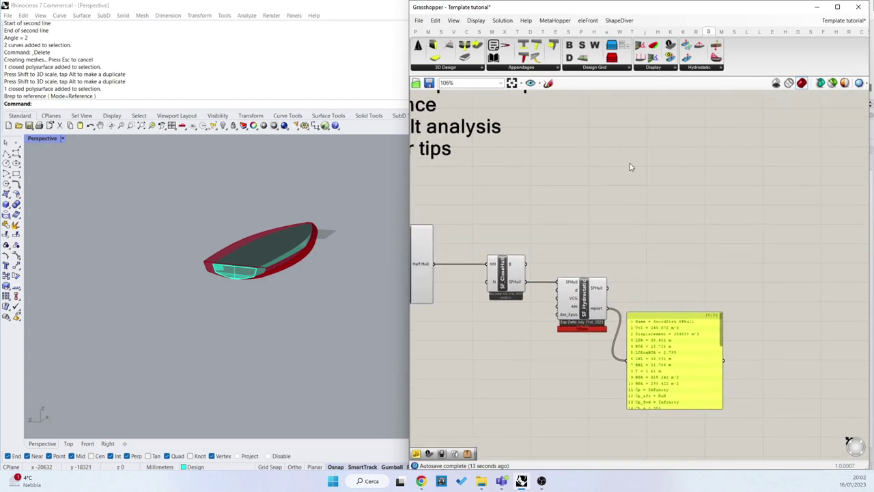
{"action": "left_click_drag", "start_coordinate": [716, 46], "coordinate": [721, 207]}
{"action": "right_click_drag", "start_coordinate": [719, 260], "coordinate": [676, 248]}
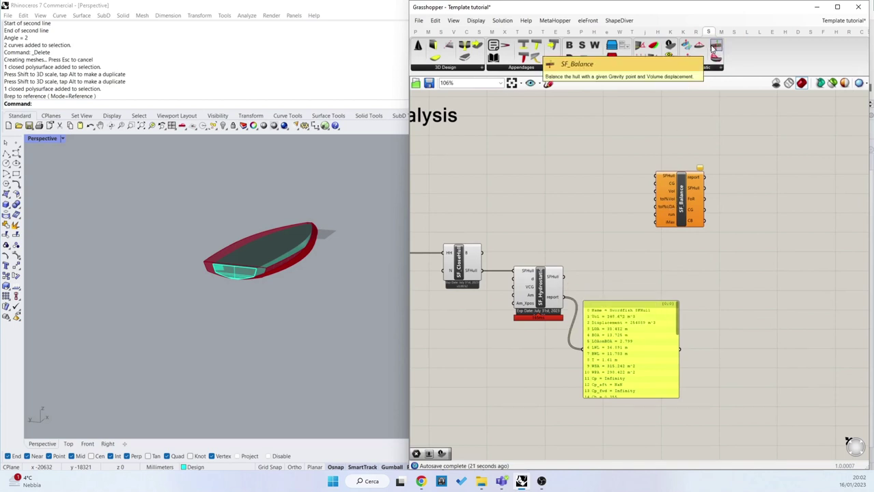
{"action": "mouse_move", "coordinate": [702, 170]}
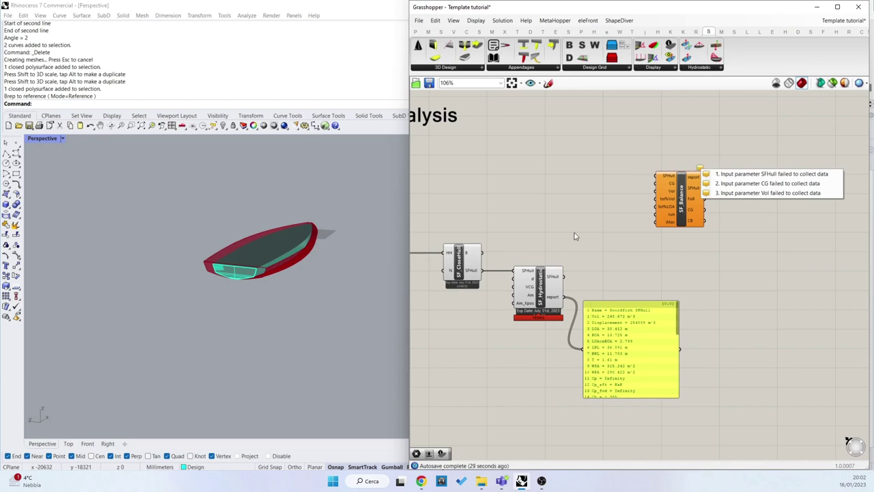
Connect the SFHull output of SF_Hydrostatic to the SFHull input of SF_Balance and shift SF_Balance slightly away from it.
{"action": "left_click_drag", "start_coordinate": [564, 276], "coordinate": [655, 176]}
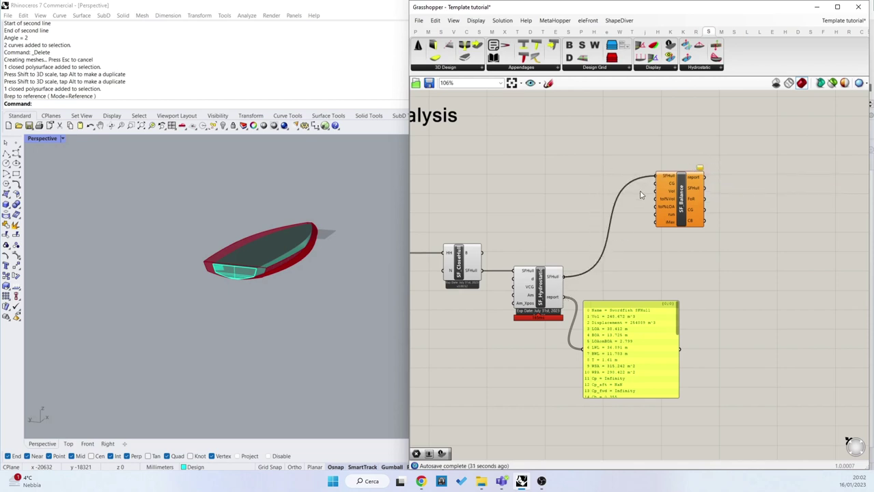
{"action": "left_click_drag", "start_coordinate": [691, 206], "coordinate": [706, 211]}
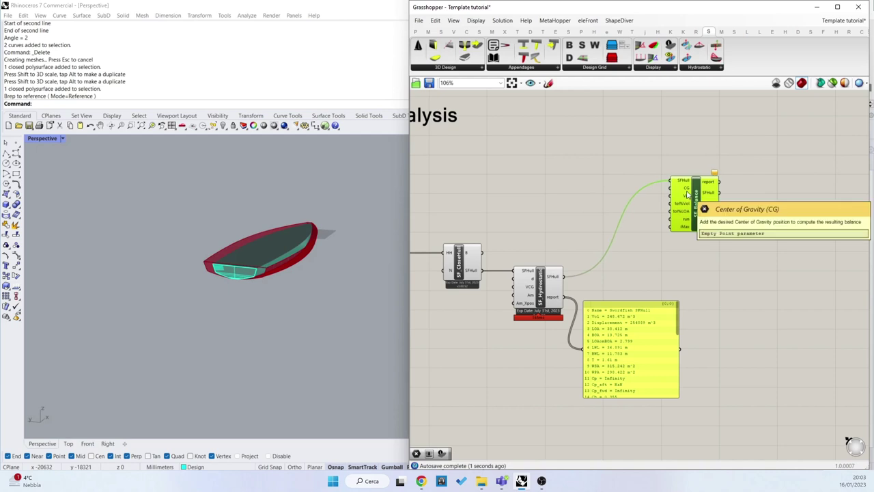
Delete the original closed hull polysurface from the Rhino model and switch the viewport to the Front view.
{"action": "left_click", "coordinate": [295, 245]}
{"action": "key", "text": "Delete"}
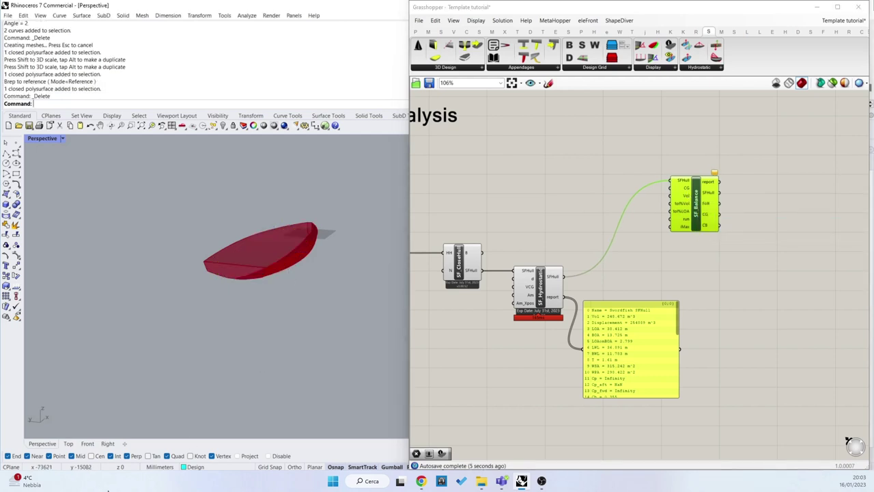
{"action": "left_click", "coordinate": [87, 443]}
{"action": "scroll", "coordinate": [263, 297], "scroll_direction": "up", "scroll_amount": 2}
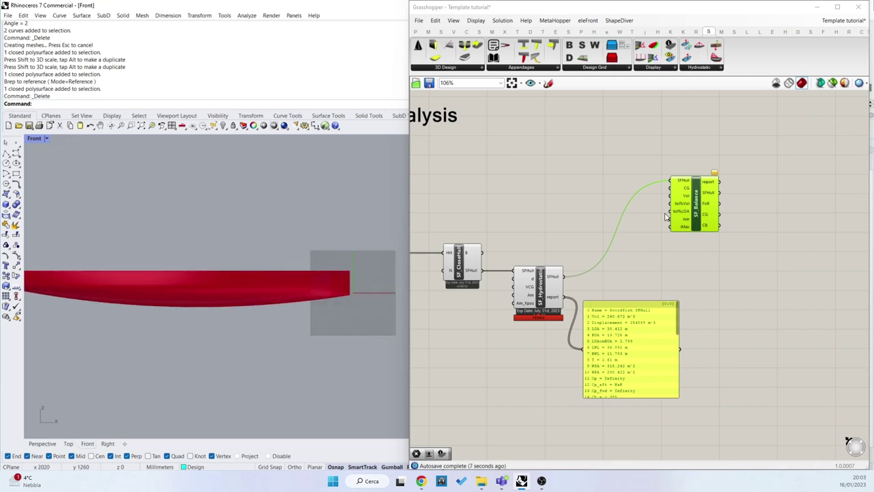
Add a Point parameter beside SF_Balance and reference one point picked near the middle of the hull in the Front view.
{"action": "double_click", "coordinate": [593, 191]}
{"action": "type", "text": "pt"}
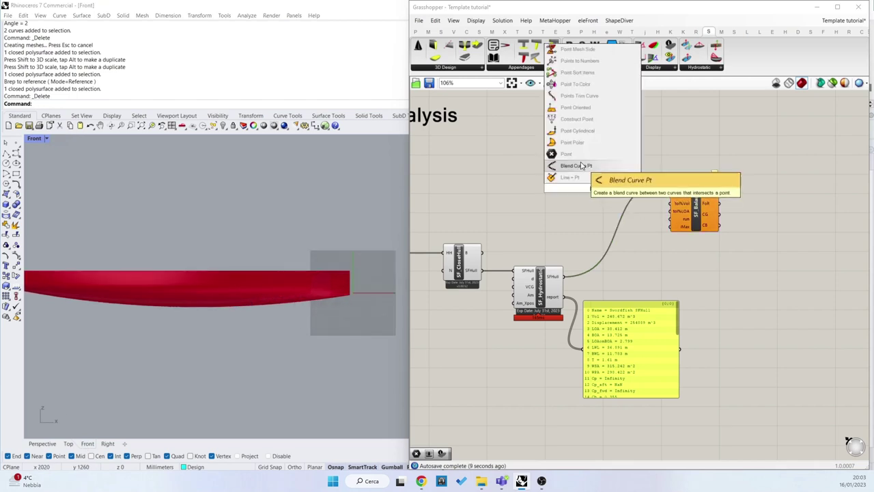
{"action": "left_click", "coordinate": [566, 154]}
{"action": "right_click", "coordinate": [594, 195]}
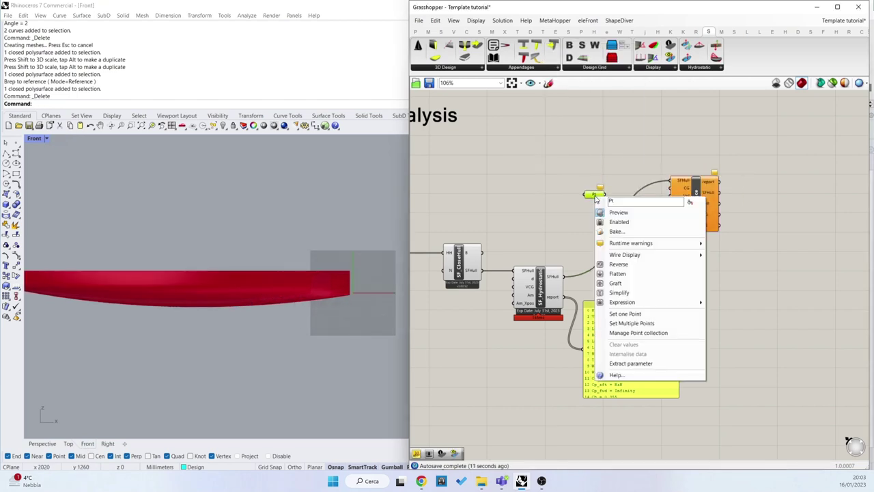
{"action": "left_click", "coordinate": [625, 314]}
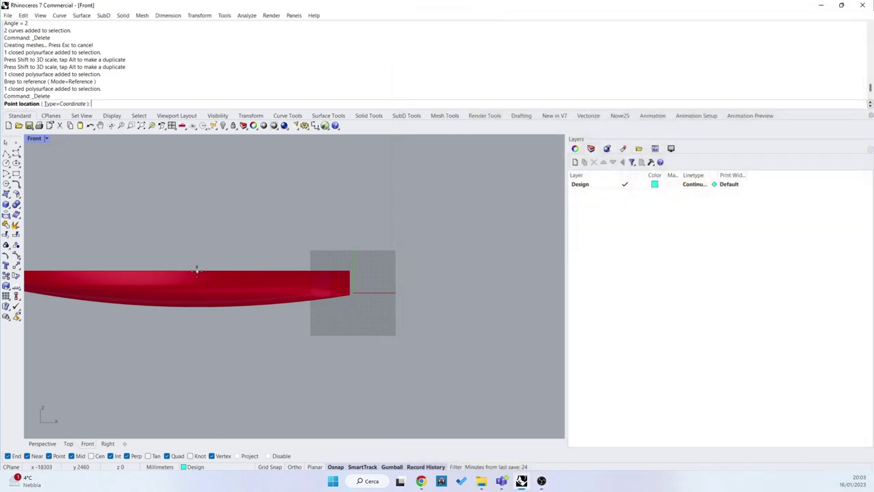
{"action": "left_click", "coordinate": [193, 280]}
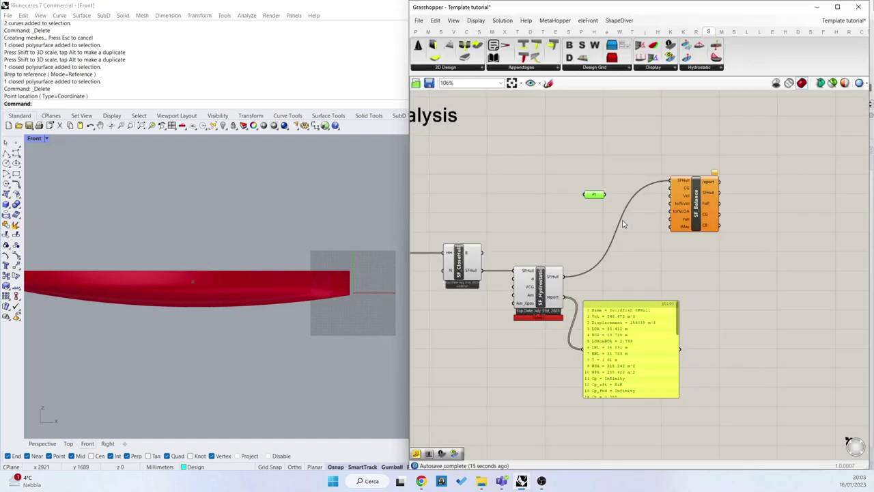
Connect the Point parameter to the CG input of SF_Balance and spread the two components and the report panel further apart.
{"action": "left_click_drag", "start_coordinate": [606, 194], "coordinate": [670, 187]}
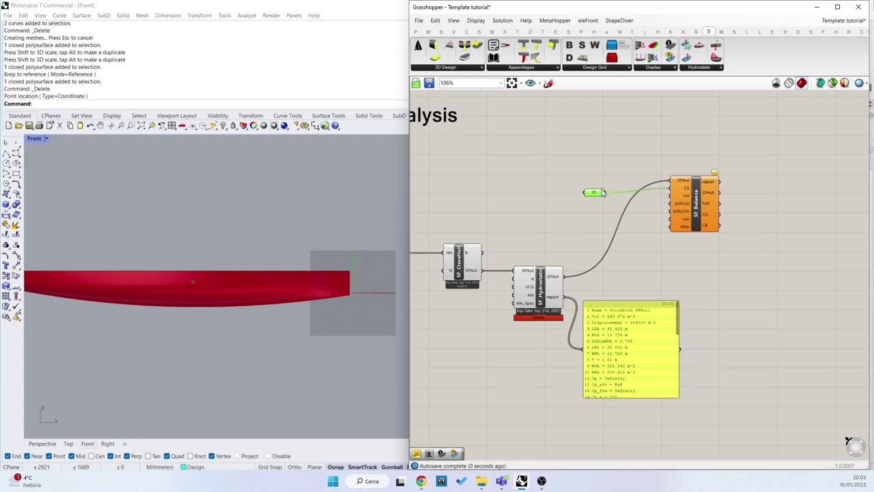
{"action": "left_click_drag", "start_coordinate": [603, 193], "coordinate": [607, 189]}
{"action": "right_click_drag", "start_coordinate": [698, 215], "coordinate": [569, 213]}
{"action": "left_click_drag", "start_coordinate": [607, 150], "coordinate": [442, 241]}
{"action": "left_click_drag", "start_coordinate": [568, 203], "coordinate": [668, 208]}
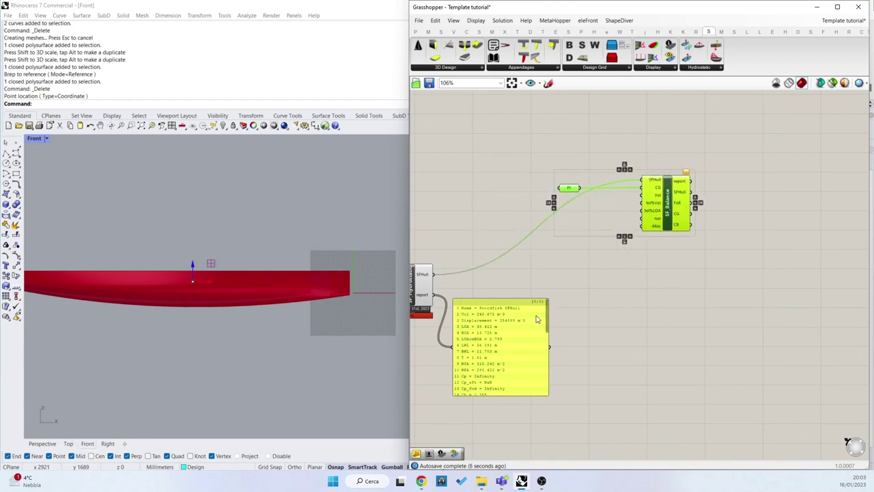
{"action": "left_click_drag", "start_coordinate": [517, 334], "coordinate": [537, 365]}
Add an SF_GetProperty component above the report panel and connect the SFHull output of SF_Hydrostatic to its SFHull input.
{"action": "right_click_drag", "start_coordinate": [538, 359], "coordinate": [637, 307]}
{"action": "scroll", "coordinate": [602, 316], "scroll_direction": "up", "scroll_amount": 3}
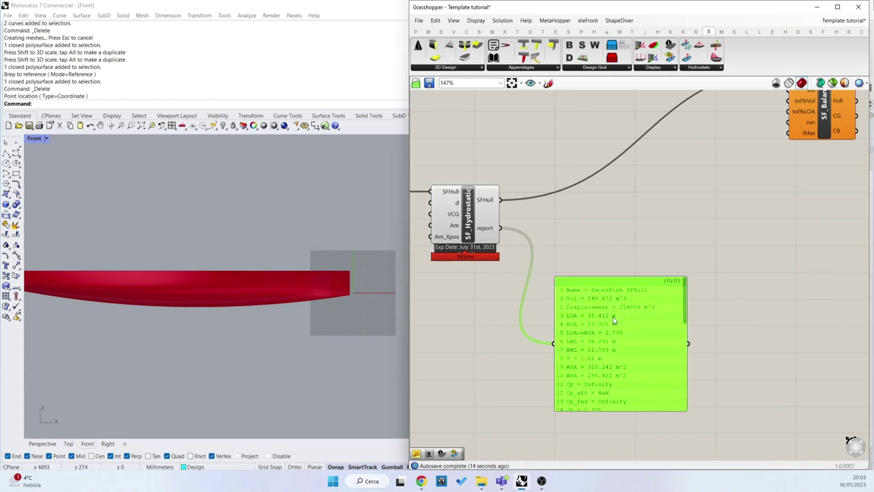
{"action": "double_click", "coordinate": [634, 230]}
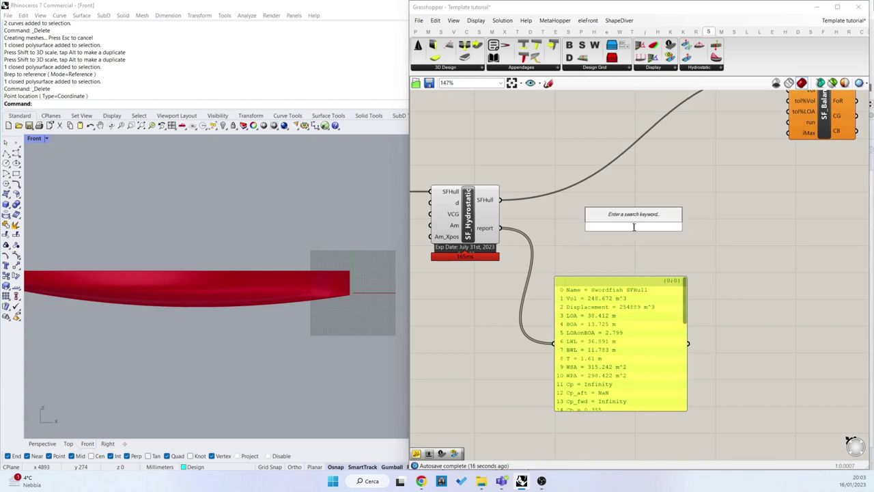
{"action": "type", "text": "get"}
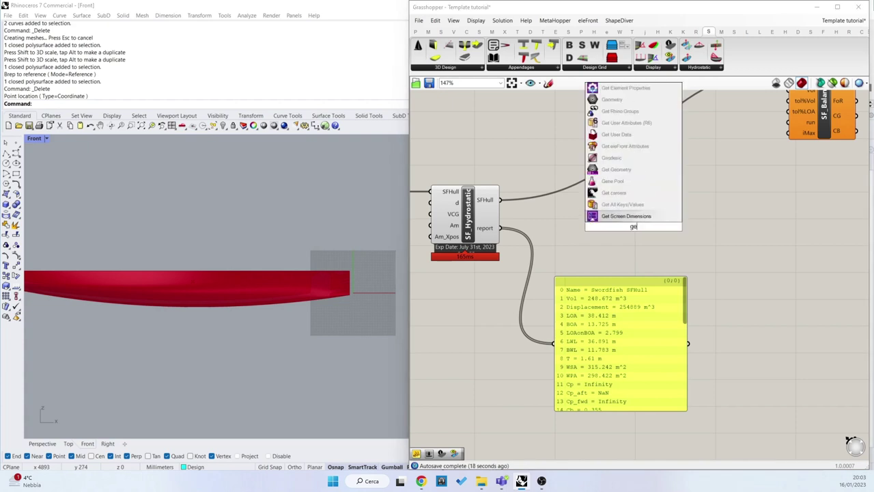
{"action": "type", "text": "p"}
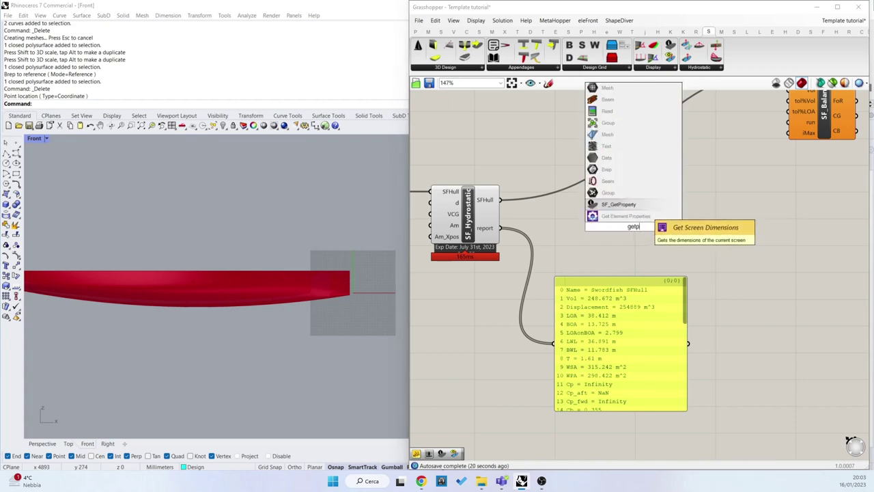
{"action": "left_click", "coordinate": [644, 205]}
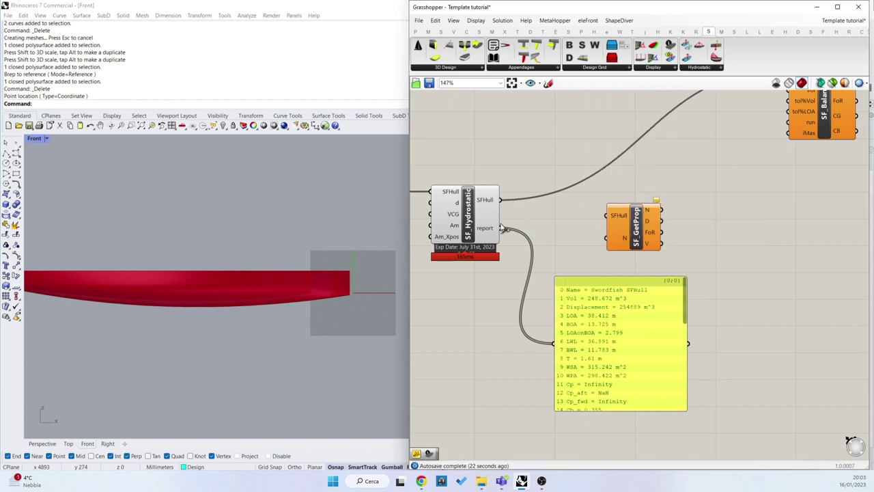
{"action": "left_click_drag", "start_coordinate": [499, 200], "coordinate": [648, 232]}
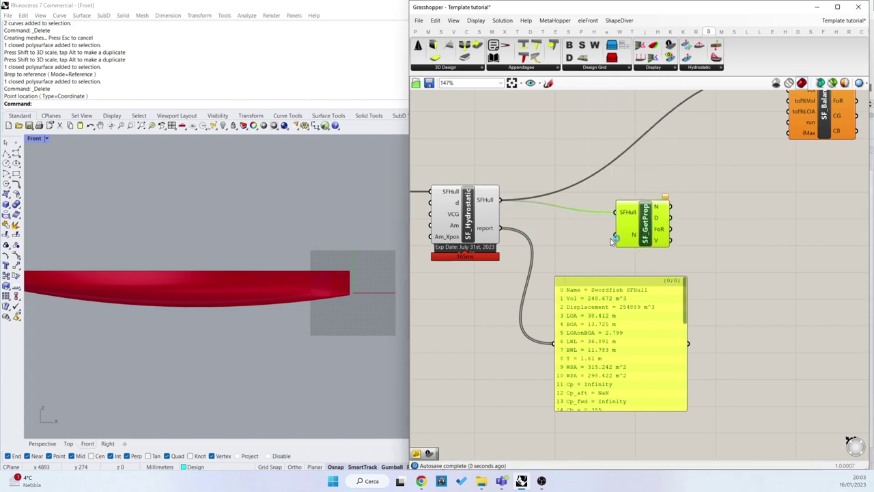
Add a Panel containing "Vol" and connect it to the N input of SF_GetProperty.
{"action": "double_click", "coordinate": [589, 243]}
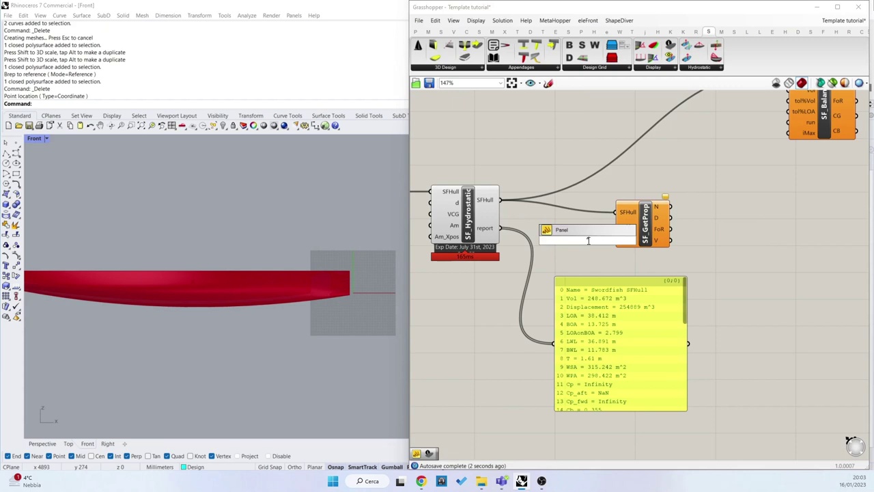
{"action": "type", "text": "\"Vol"}
{"action": "key", "text": "Return"}
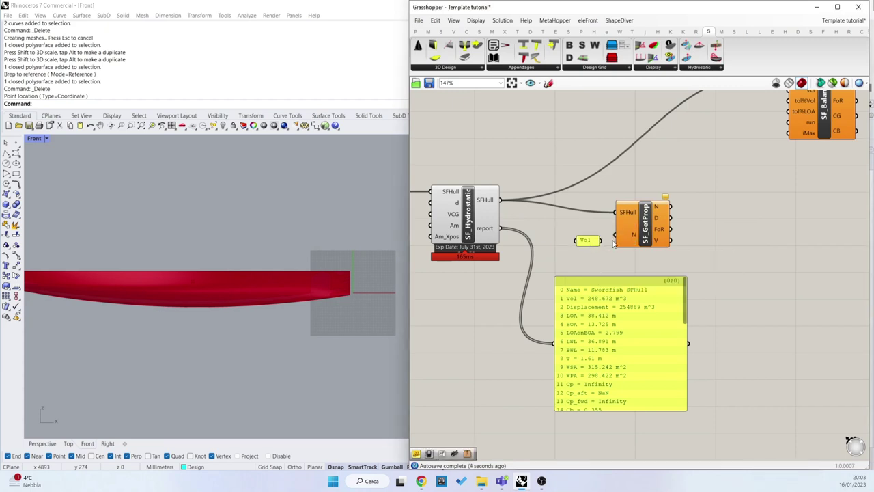
{"action": "left_click_drag", "start_coordinate": [600, 240], "coordinate": [633, 237]}
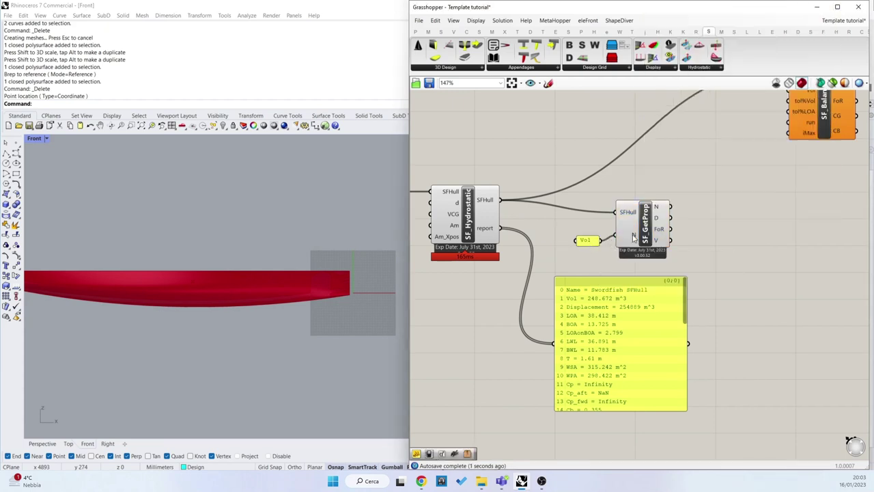
Connect the V output of SF_GetProperty to the Vol input of SF_Balance.
{"action": "right_click_drag", "start_coordinate": [633, 237], "coordinate": [597, 357]}
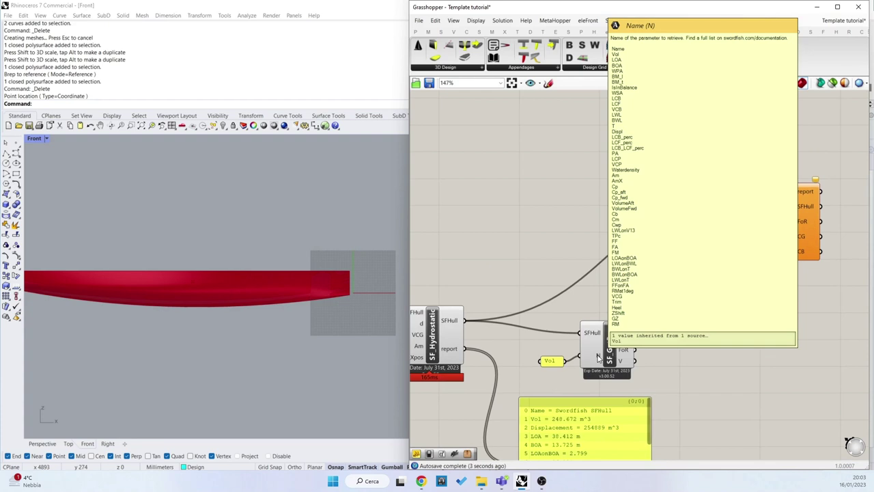
{"action": "right_click_drag", "start_coordinate": [598, 357], "coordinate": [546, 308]}
{"action": "scroll", "coordinate": [539, 276], "scroll_direction": "up", "scroll_amount": 3}
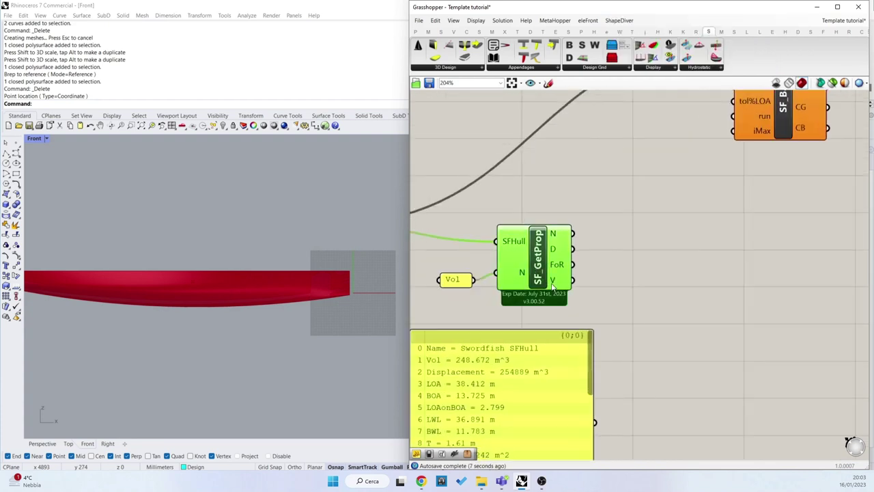
{"action": "mouse_move", "coordinate": [552, 286]}
{"action": "scroll", "coordinate": [669, 297], "scroll_direction": "down", "scroll_amount": 3}
{"action": "scroll", "coordinate": [618, 283], "scroll_direction": "up", "scroll_amount": 2}
{"action": "right_click_drag", "start_coordinate": [601, 311], "coordinate": [599, 327]}
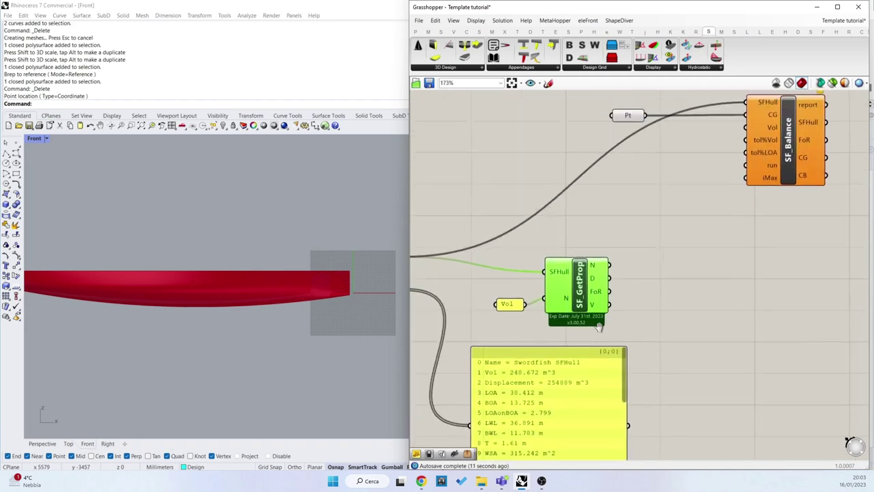
{"action": "left_click_drag", "start_coordinate": [603, 329], "coordinate": [739, 153]}
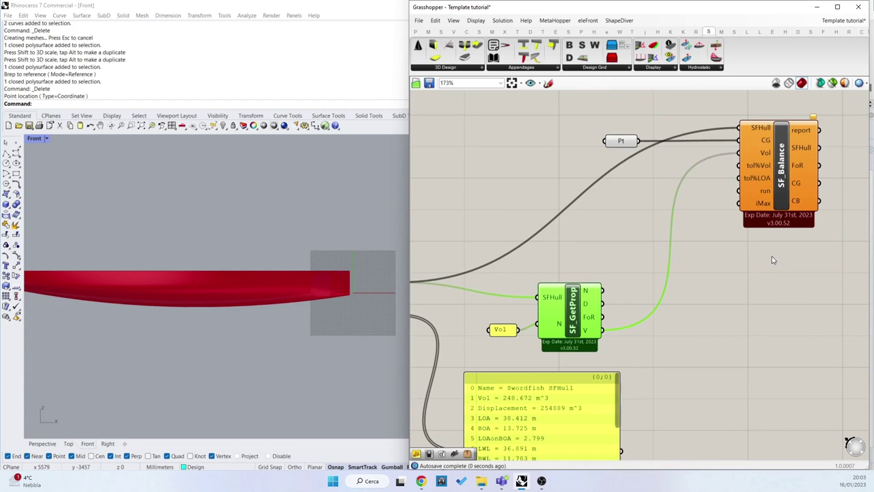
Reposition SF_Balance and move the Point parameter closer to it, level with the CG input.
{"action": "right_click_drag", "start_coordinate": [772, 259], "coordinate": [651, 315]}
{"action": "left_click_drag", "start_coordinate": [664, 234], "coordinate": [691, 231]}
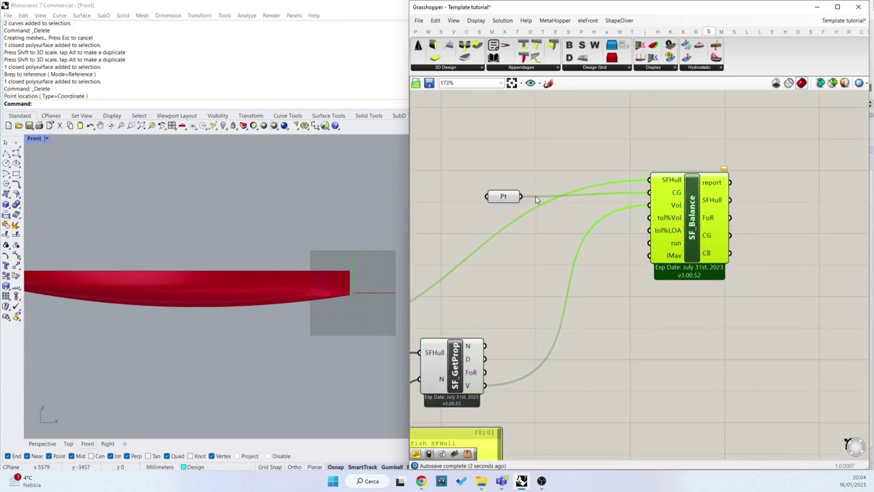
{"action": "left_click_drag", "start_coordinate": [501, 198], "coordinate": [584, 197]}
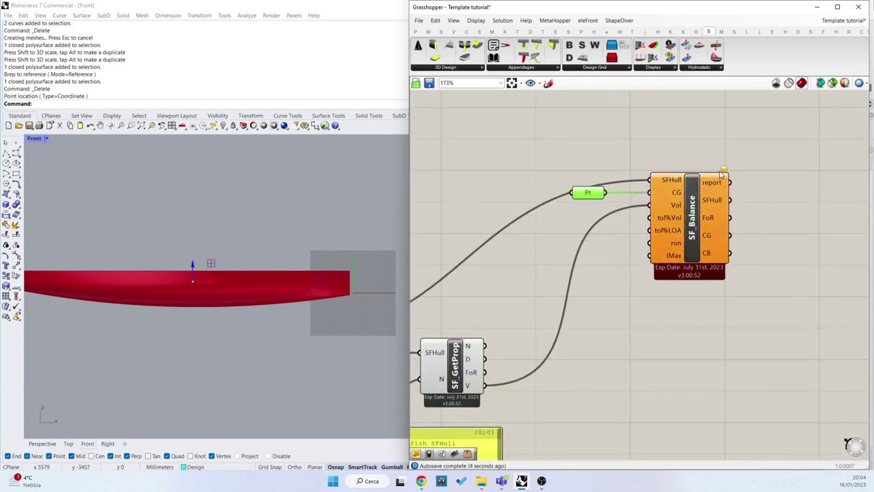
{"action": "left_click_drag", "start_coordinate": [751, 146], "coordinate": [531, 227]}
{"action": "left_click", "coordinate": [612, 147]}
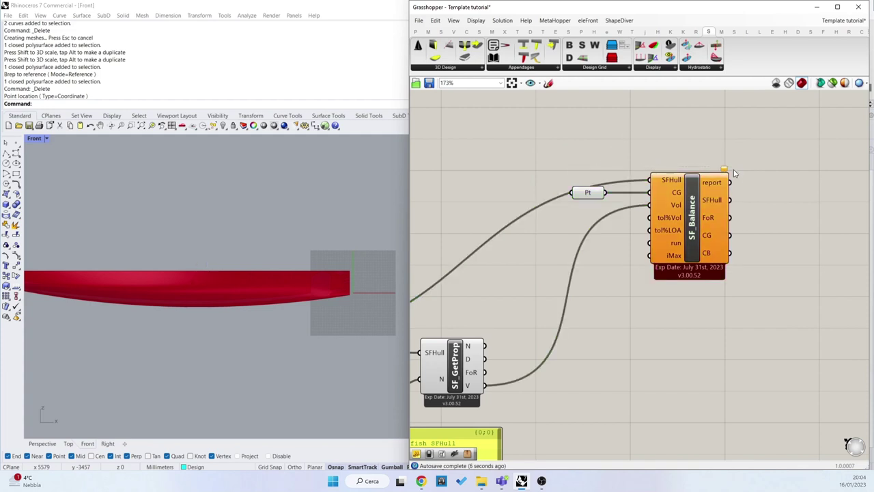
Add a Boolean Toggle, place it beside SF_Balance and connect it to the run input.
{"action": "mouse_move", "coordinate": [725, 172]}
{"action": "double_click", "coordinate": [611, 302]}
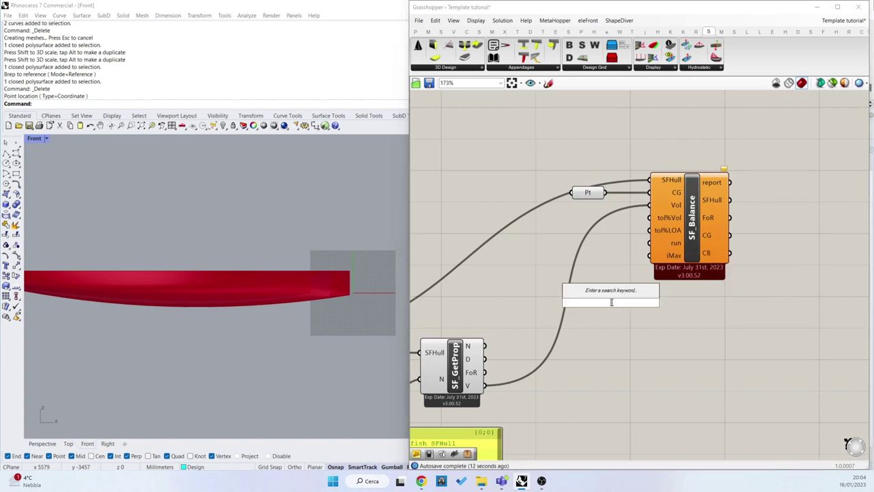
{"action": "type", "text": "toggl"}
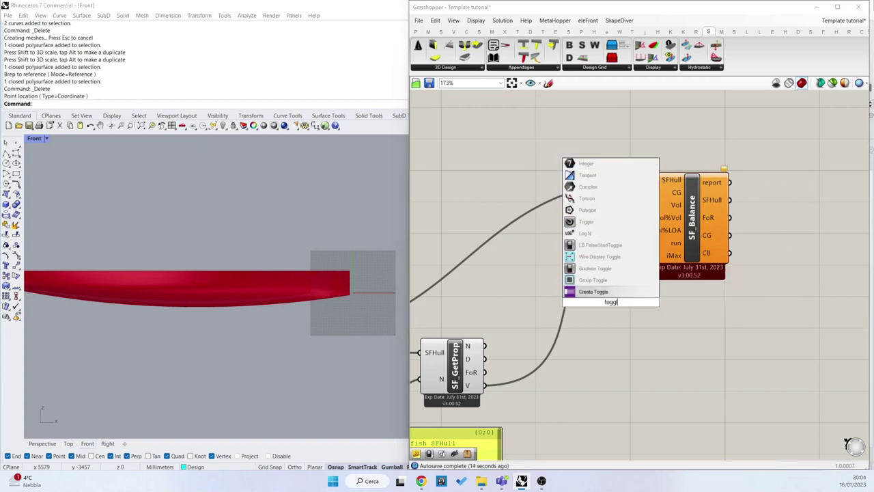
{"action": "left_click", "coordinate": [571, 268]}
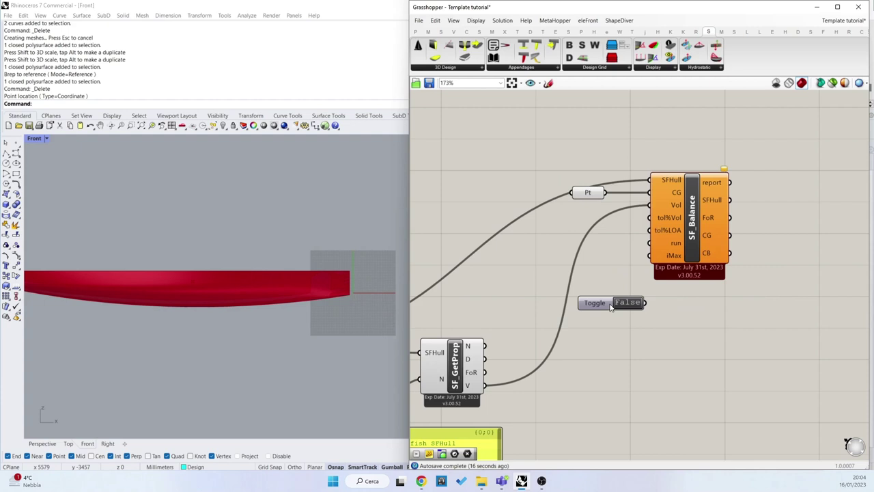
{"action": "left_click_drag", "start_coordinate": [601, 311], "coordinate": [544, 287]}
{"action": "left_click_drag", "start_coordinate": [645, 243], "coordinate": [592, 265]}
Set the Toggle to True to run the balance computation and move SF_Balance closer to its inputs.
{"action": "double_click", "coordinate": [590, 262]}
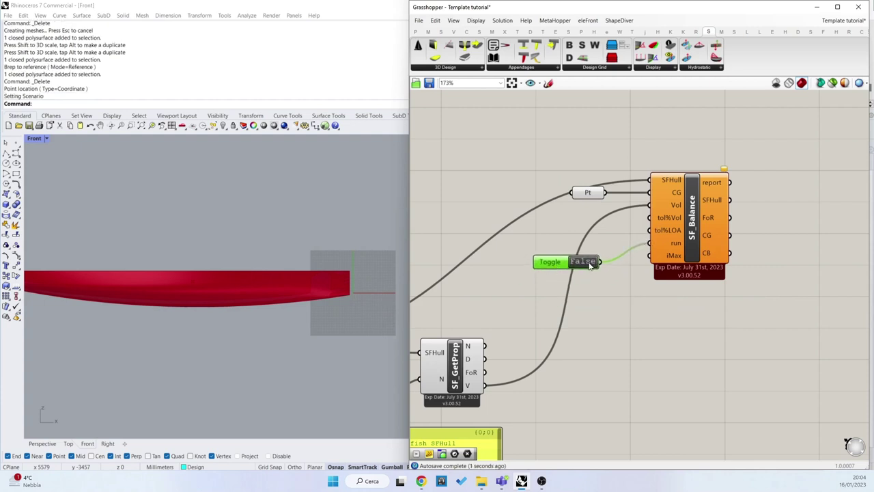
{"action": "left_click", "coordinate": [577, 327]}
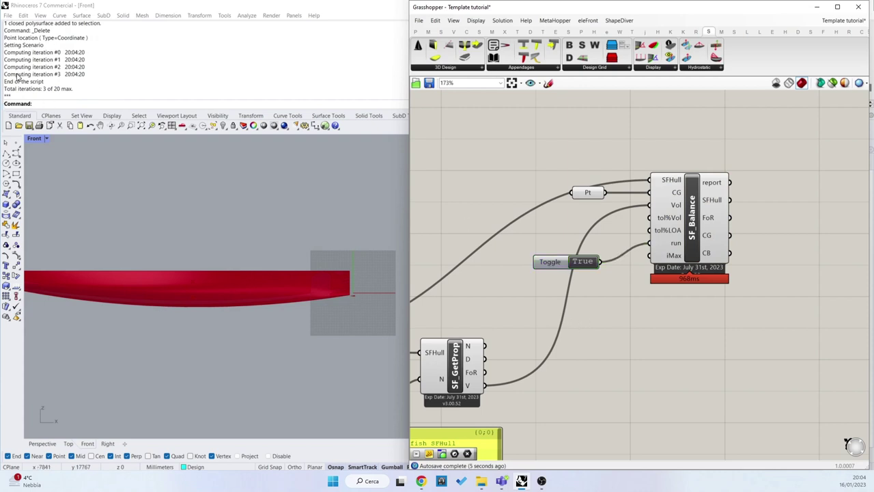
{"action": "left_click_drag", "start_coordinate": [691, 189], "coordinate": [675, 211]}
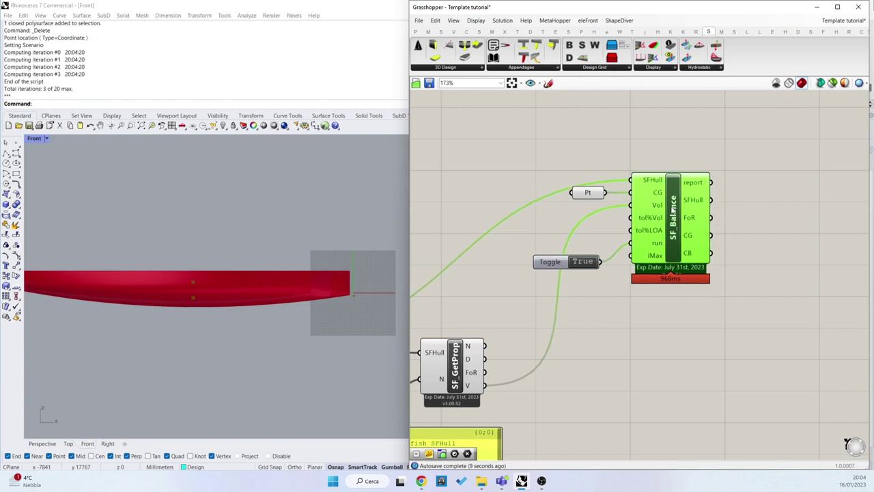
Add a Panel beyond SF_Balance and connect the report output of SF_Balance to it.
{"action": "right_click_drag", "start_coordinate": [739, 233], "coordinate": [688, 229]}
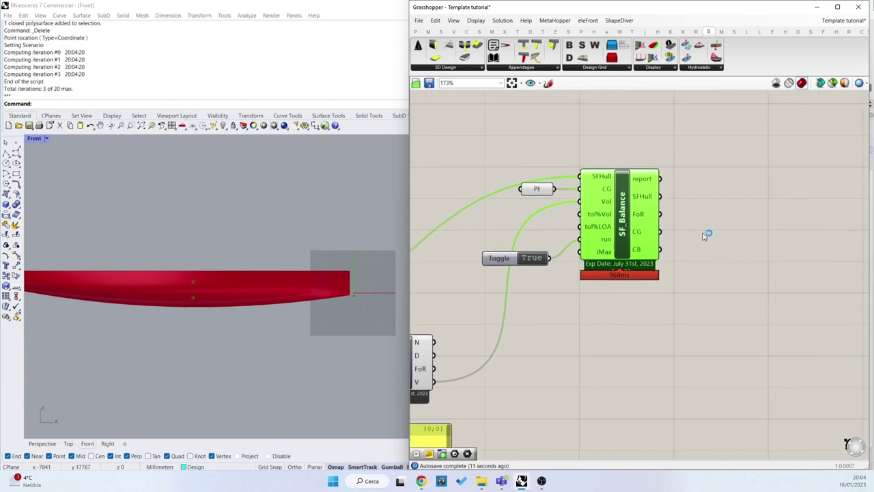
{"action": "double_click", "coordinate": [554, 125]}
{"action": "type", "text": "\""}
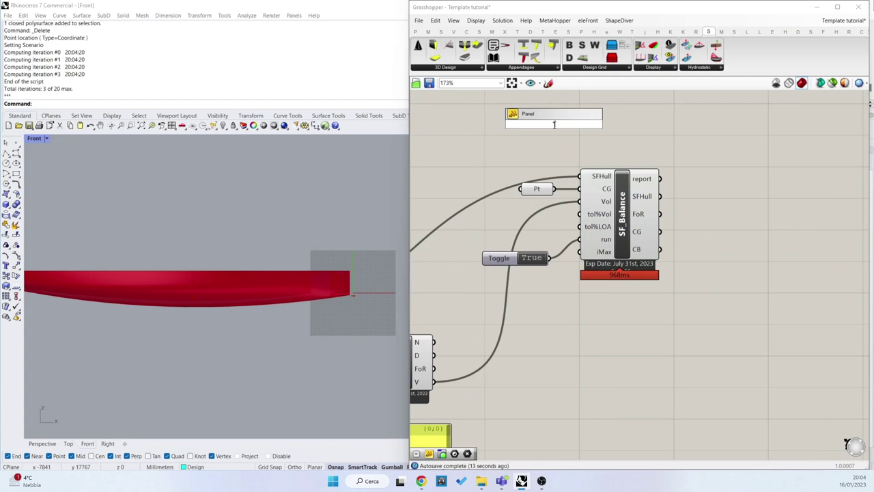
{"action": "key", "text": "Return"}
{"action": "left_click_drag", "start_coordinate": [554, 130], "coordinate": [769, 162]}
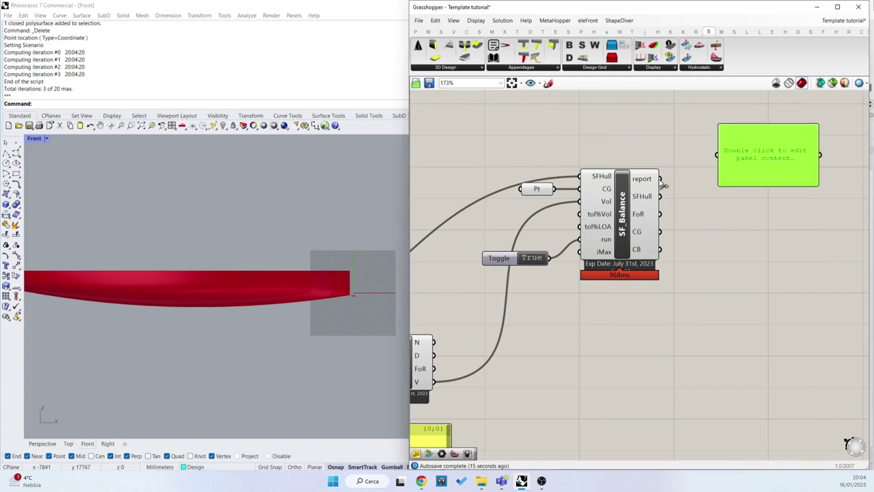
{"action": "left_click_drag", "start_coordinate": [660, 178], "coordinate": [722, 160]}
Enlarge the report Panel until all its lines are readable and align it with the report output of SF_Balance.
{"action": "scroll", "coordinate": [649, 213], "scroll_direction": "down", "scroll_amount": 3}
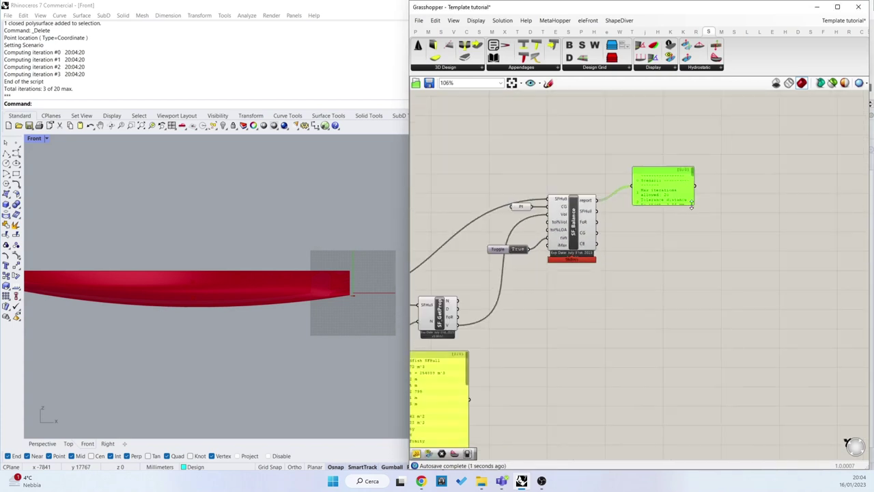
{"action": "left_click_drag", "start_coordinate": [694, 205], "coordinate": [814, 264]}
{"action": "scroll", "coordinate": [731, 232], "scroll_direction": "up", "scroll_amount": 2}
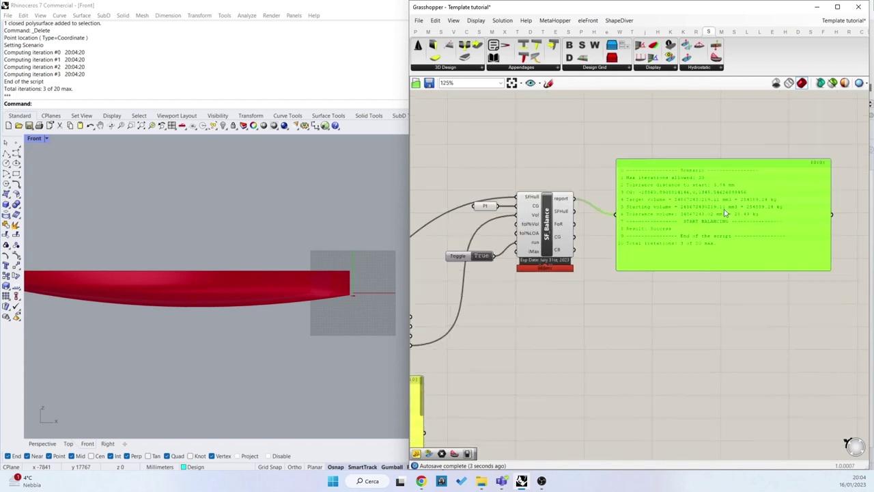
{"action": "left_click_drag", "start_coordinate": [691, 198], "coordinate": [690, 195]}
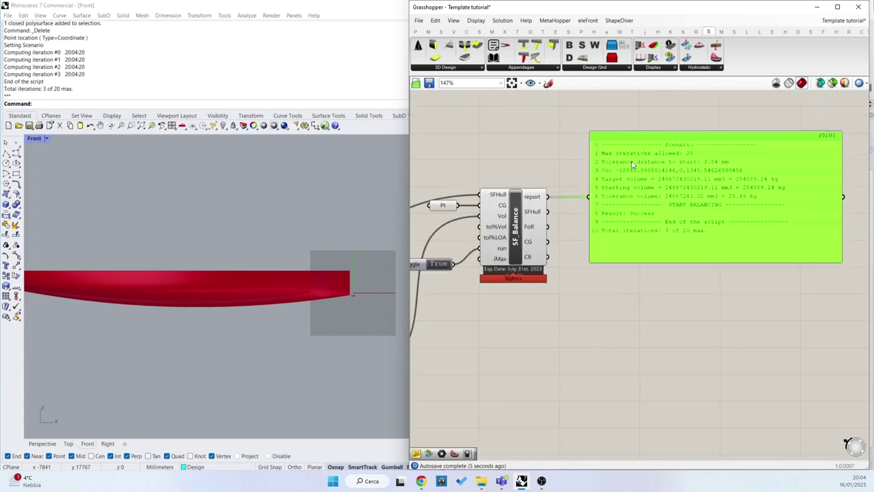
{"action": "scroll", "coordinate": [633, 165], "scroll_direction": "up", "scroll_amount": 1}
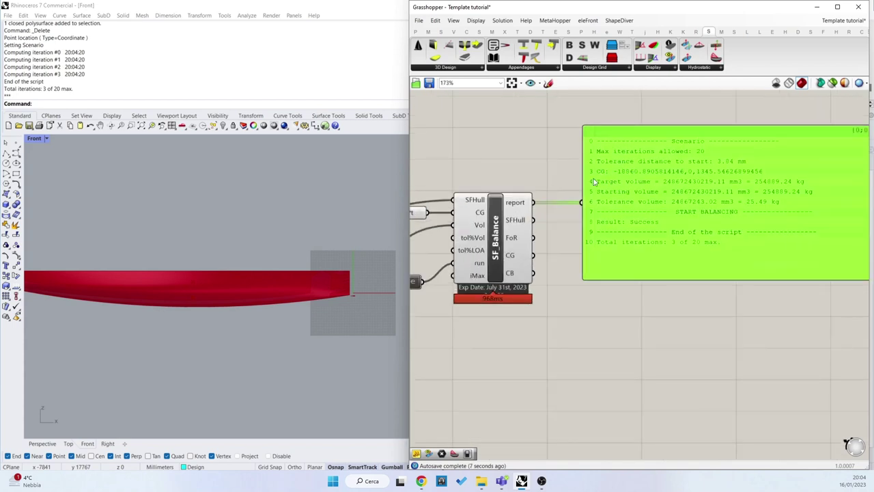
Review the balance report against SF_Balance's CG and Vol inputs and check its volume and distance tolerance inputs.
{"action": "right_click_drag", "start_coordinate": [602, 175], "coordinate": [666, 173]}
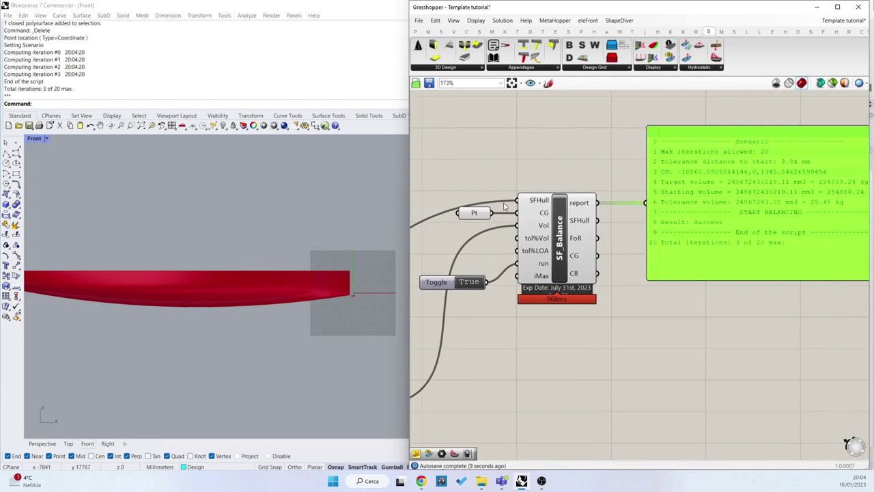
{"action": "mouse_move", "coordinate": [479, 213]}
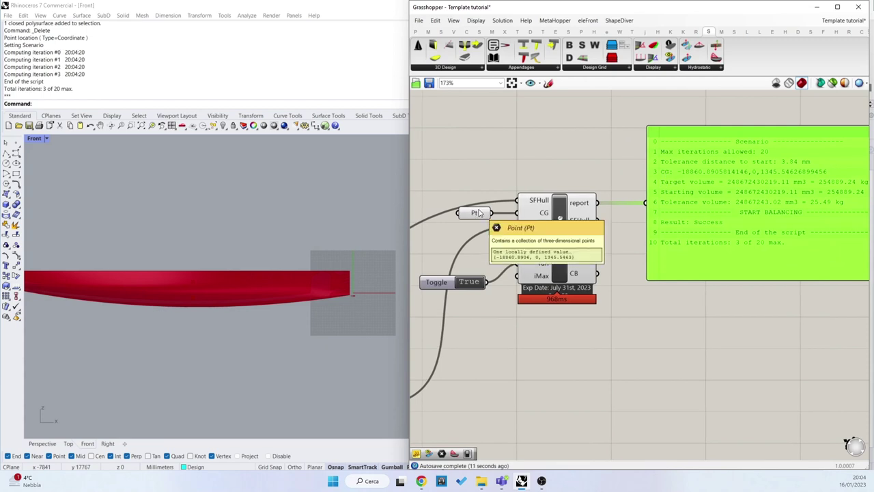
{"action": "right_click_drag", "start_coordinate": [688, 195], "coordinate": [668, 191]}
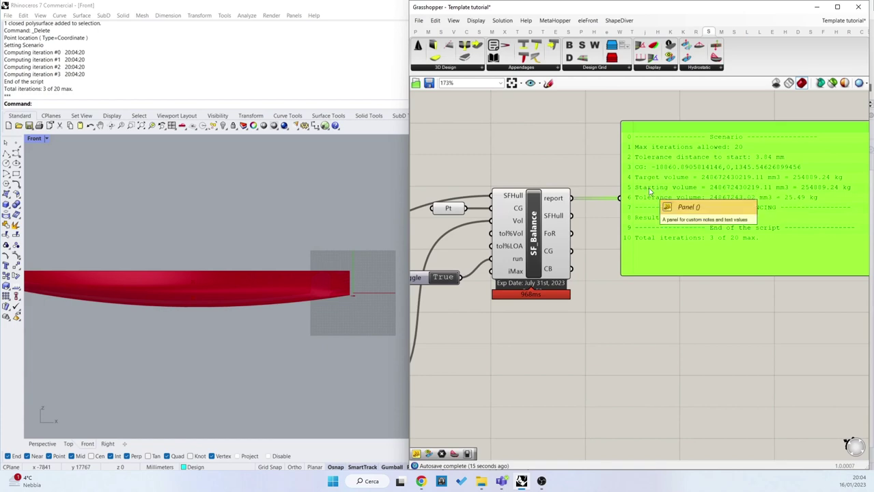
{"action": "scroll", "coordinate": [740, 187], "scroll_direction": "up", "scroll_amount": 3}
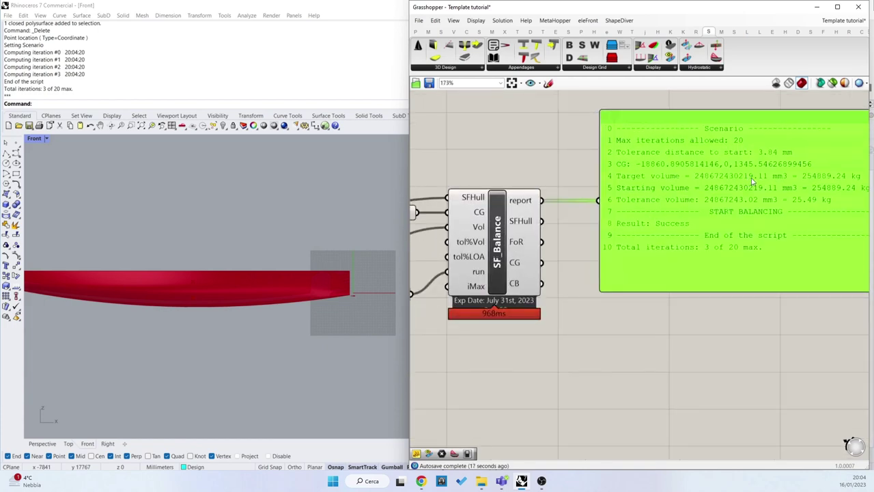
{"action": "scroll", "coordinate": [752, 181], "scroll_direction": "down", "scroll_amount": 3}
{"action": "right_click_drag", "start_coordinate": [427, 331], "coordinate": [585, 290]}
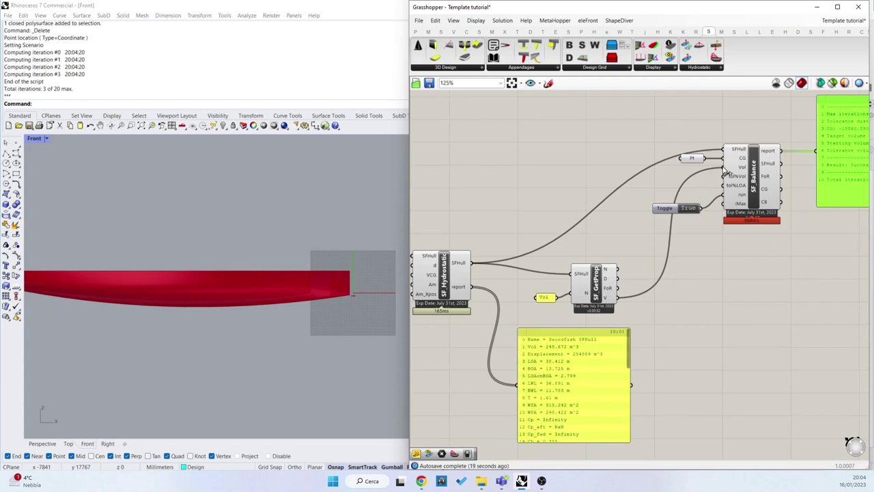
{"action": "mouse_move", "coordinate": [737, 170]}
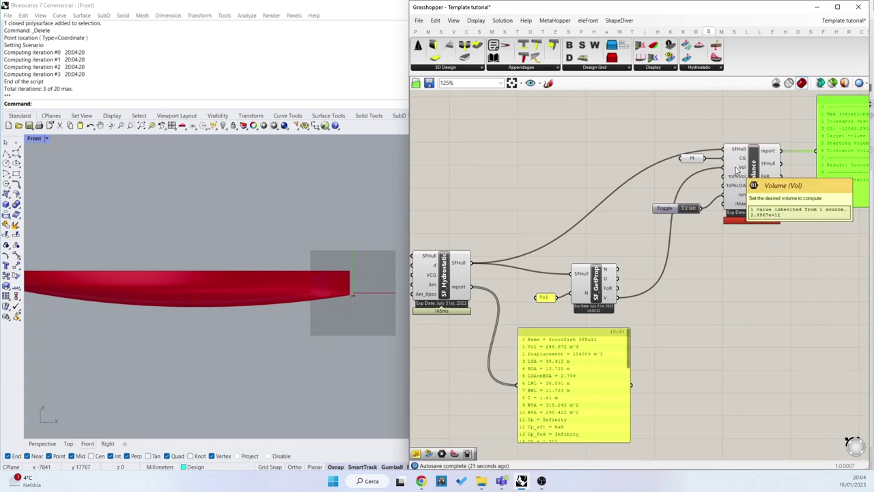
{"action": "left_click", "coordinate": [446, 263]}
{"action": "right_click_drag", "start_coordinate": [739, 228], "coordinate": [581, 255]}
{"action": "scroll", "coordinate": [746, 167], "scroll_direction": "up", "scroll_amount": 1}
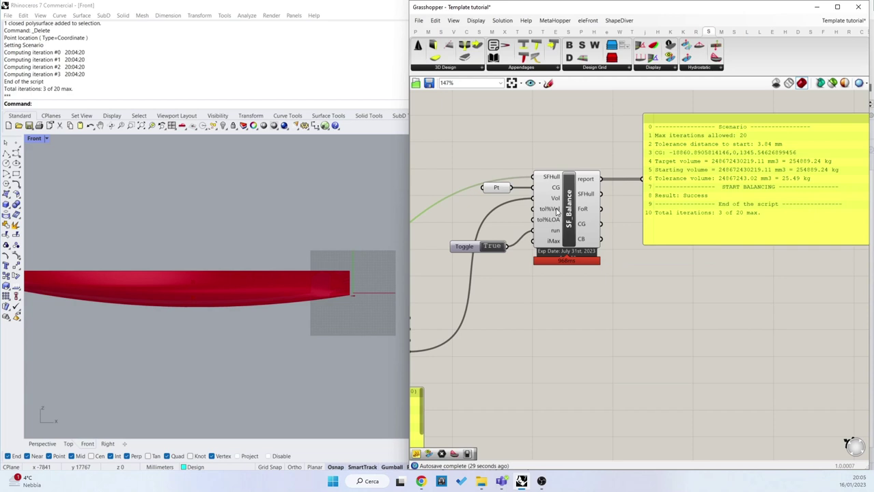
{"action": "mouse_move", "coordinate": [557, 213]}
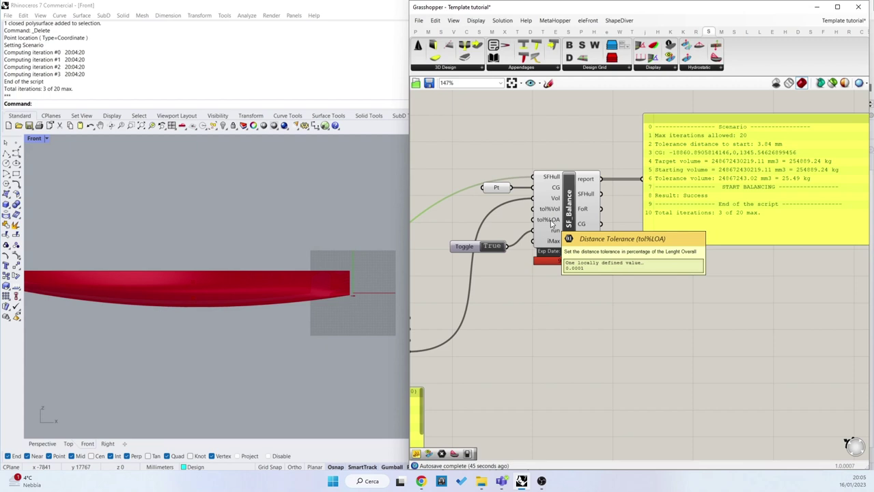
Move the report Panel slightly farther away from SF_Balance.
{"action": "scroll", "coordinate": [551, 222], "scroll_direction": "down", "scroll_amount": 2}
{"action": "left_click", "coordinate": [566, 213]}
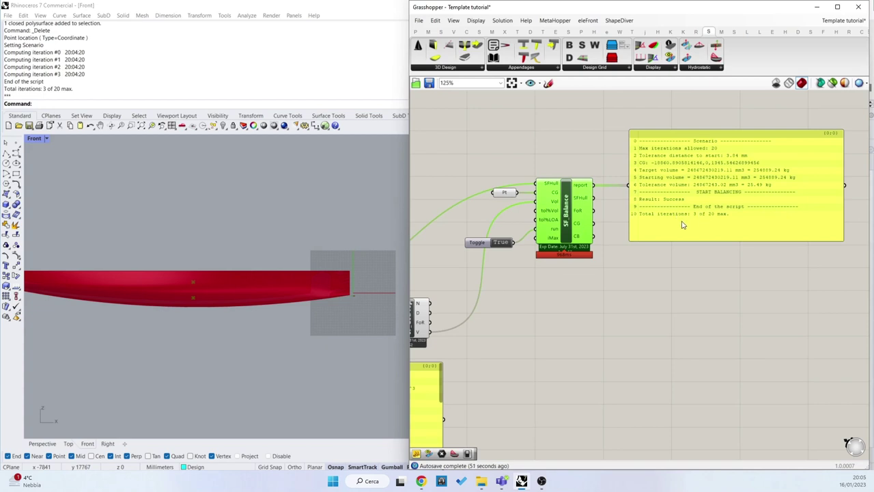
{"action": "left_click_drag", "start_coordinate": [681, 225], "coordinate": [707, 220]}
{"action": "double_click", "coordinate": [624, 141]}
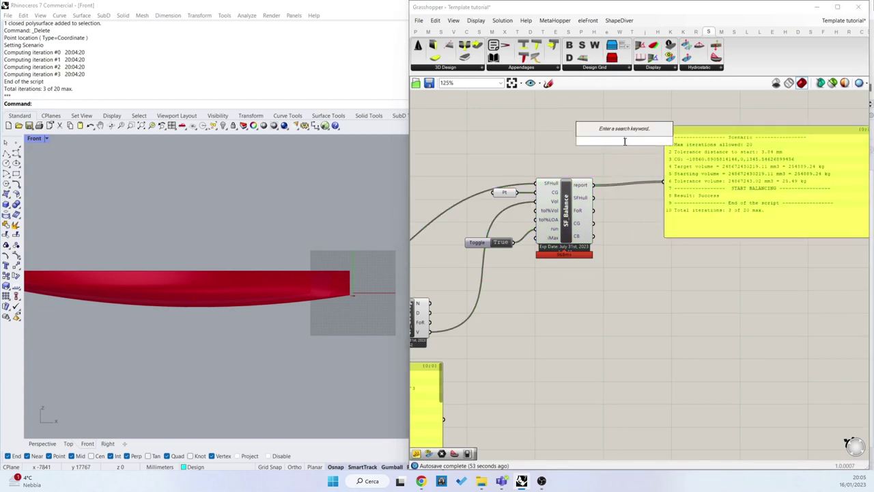
{"action": "type", "text": "h"}
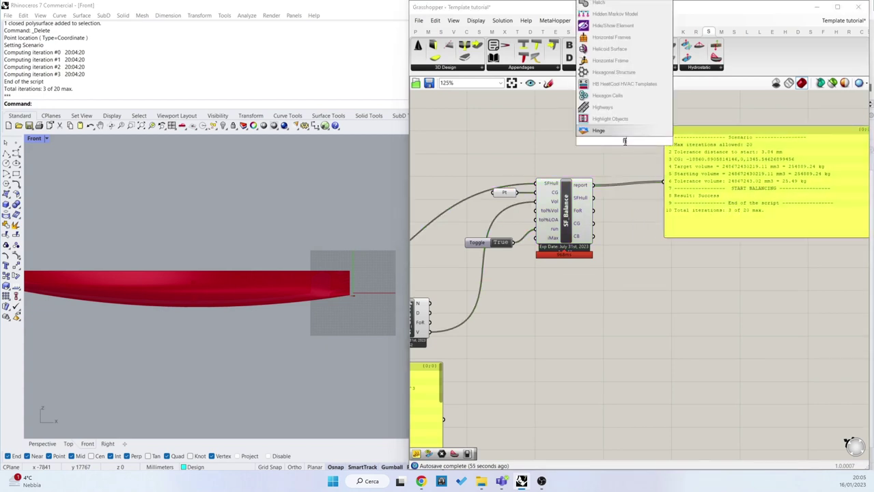
{"action": "type", "text": "y"}
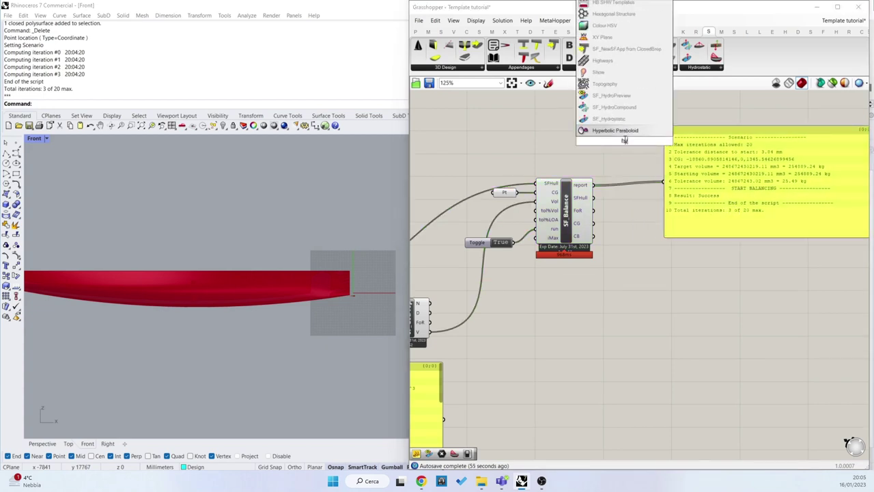
{"action": "left_click", "coordinate": [609, 119]}
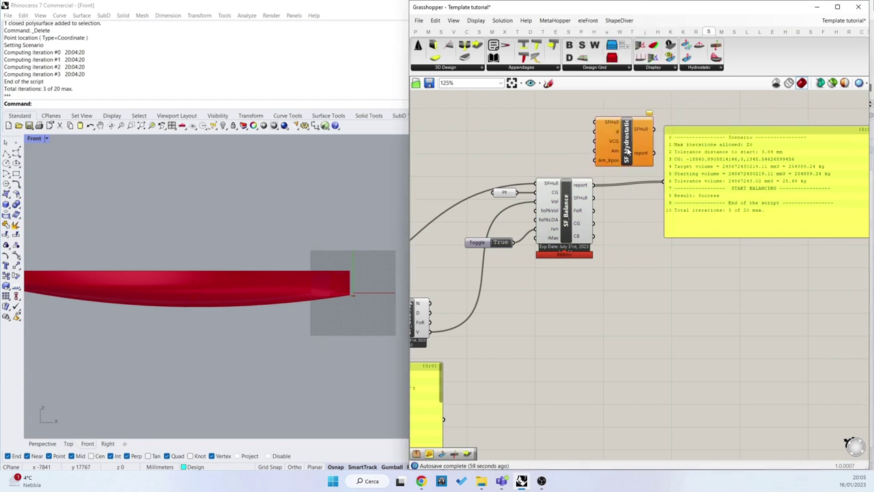
{"action": "right_click_drag", "start_coordinate": [628, 152], "coordinate": [608, 154]}
{"action": "left_click", "coordinate": [605, 153]}
{"action": "key", "text": "Delete"}
Add an SF_HydroPreview component below the report Panel and connect the SFHull output of SF_Balance to it.
{"action": "double_click", "coordinate": [605, 134]}
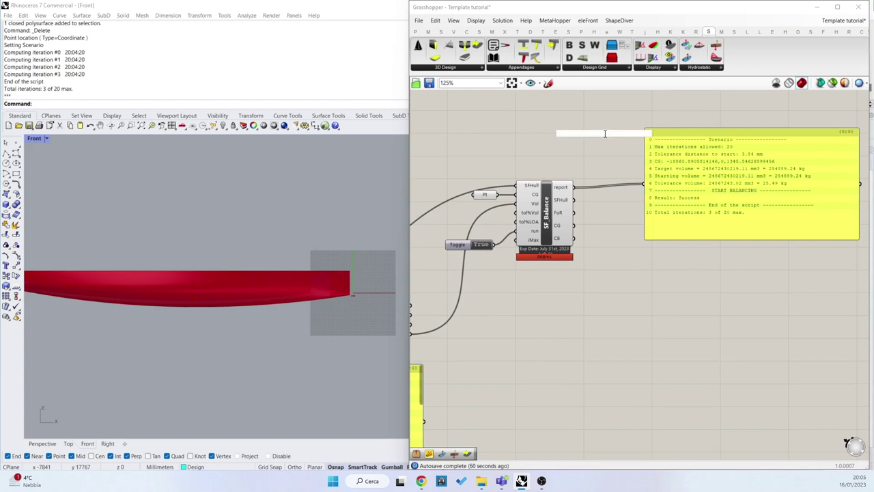
{"action": "type", "text": "h"}
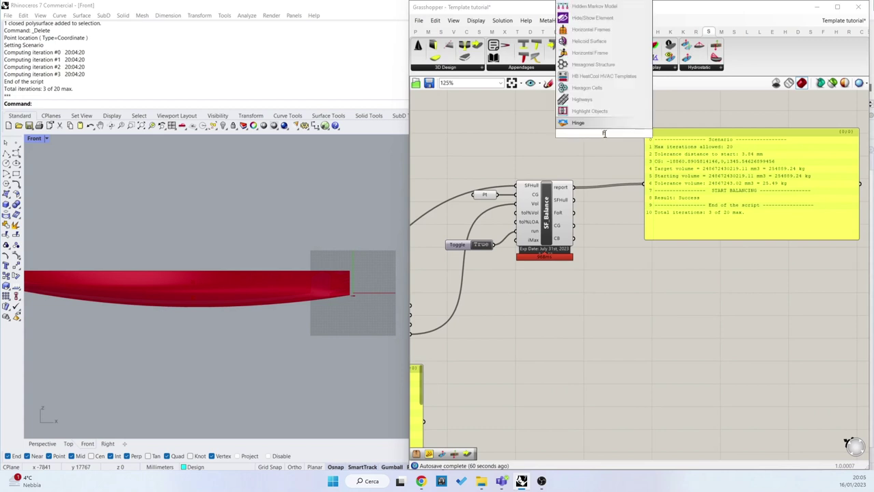
{"action": "type", "text": "ydr"}
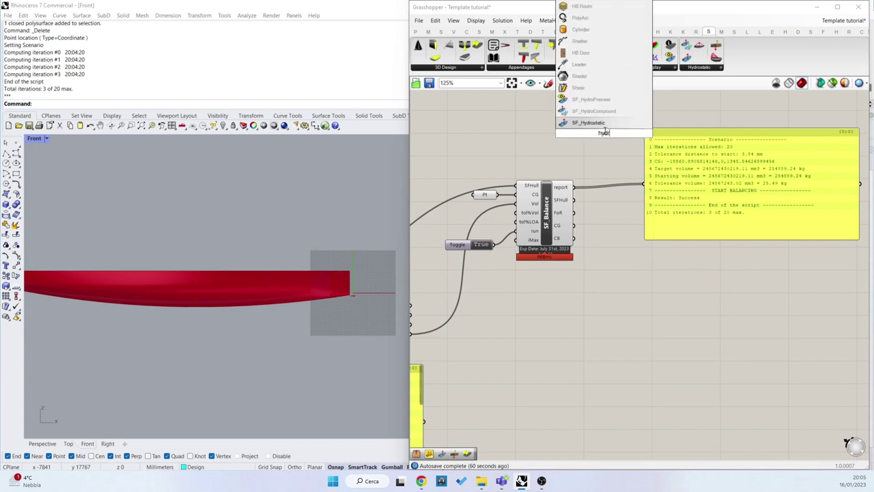
{"action": "left_click", "coordinate": [606, 105]}
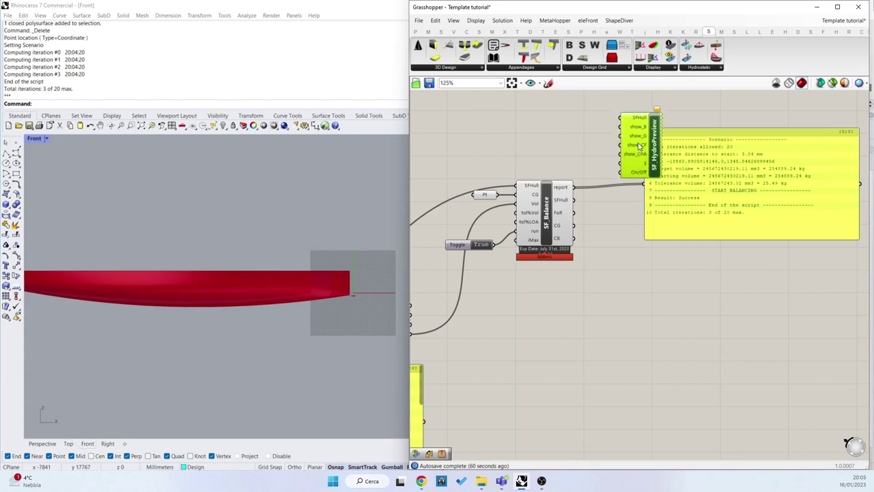
{"action": "left_click_drag", "start_coordinate": [638, 157], "coordinate": [652, 337]}
{"action": "left_click_drag", "start_coordinate": [573, 199], "coordinate": [635, 294]}
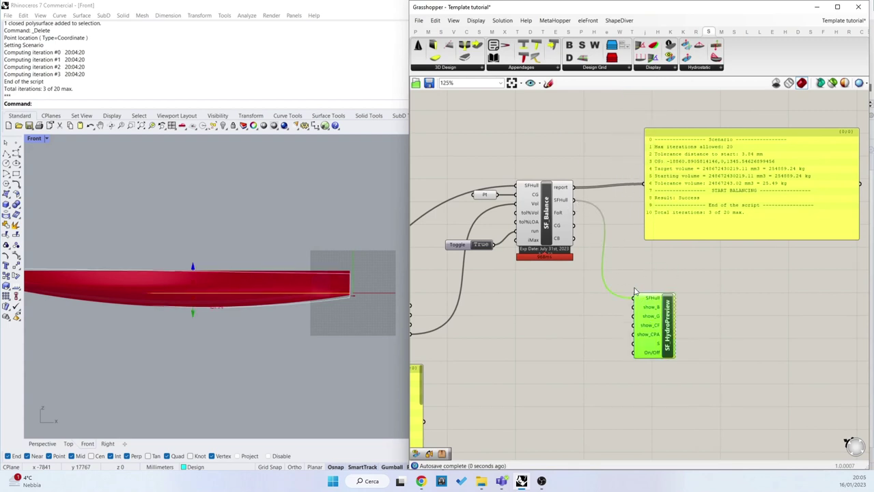
Examine the balanced hull's outline against the original hull in the Front and Perspective views.
{"action": "right_click_drag", "start_coordinate": [171, 274], "coordinate": [191, 267]}
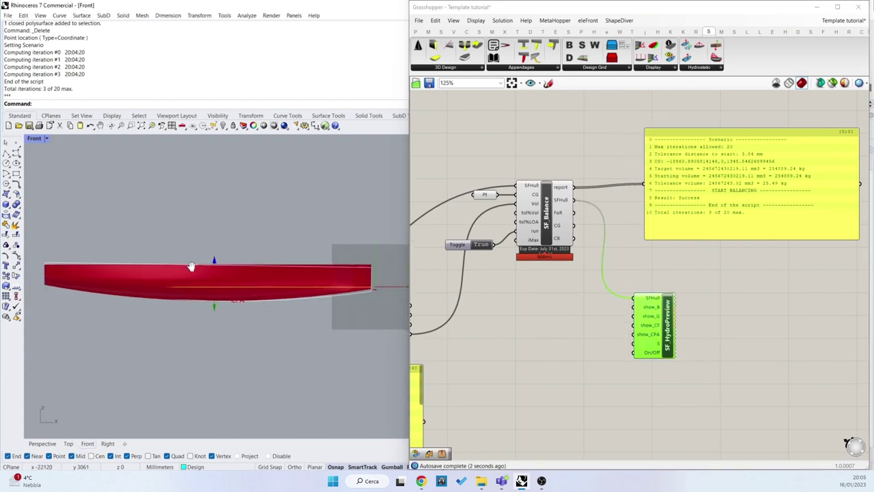
{"action": "scroll", "coordinate": [371, 285], "scroll_direction": "up", "scroll_amount": 4}
{"action": "scroll", "coordinate": [373, 277], "scroll_direction": "up", "scroll_amount": 2}
{"action": "scroll", "coordinate": [374, 265], "scroll_direction": "down", "scroll_amount": 2}
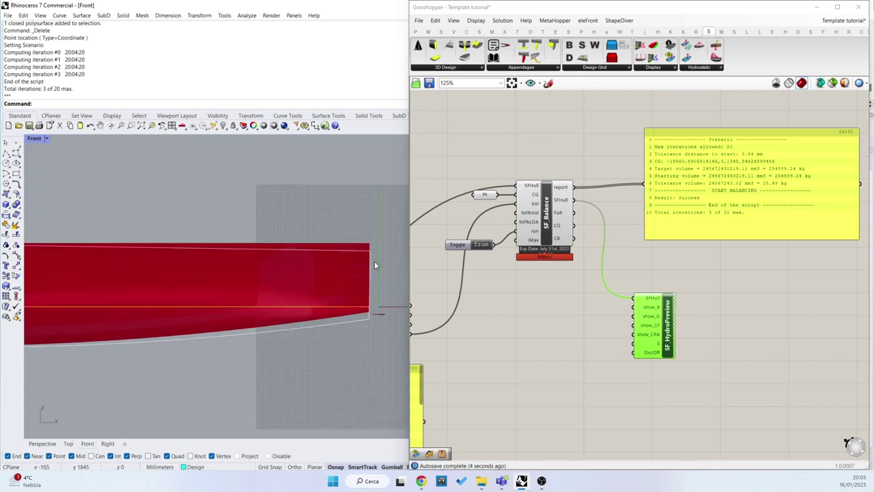
{"action": "scroll", "coordinate": [372, 261], "scroll_direction": "up", "scroll_amount": 1}
{"action": "scroll", "coordinate": [368, 270], "scroll_direction": "down", "scroll_amount": 1}
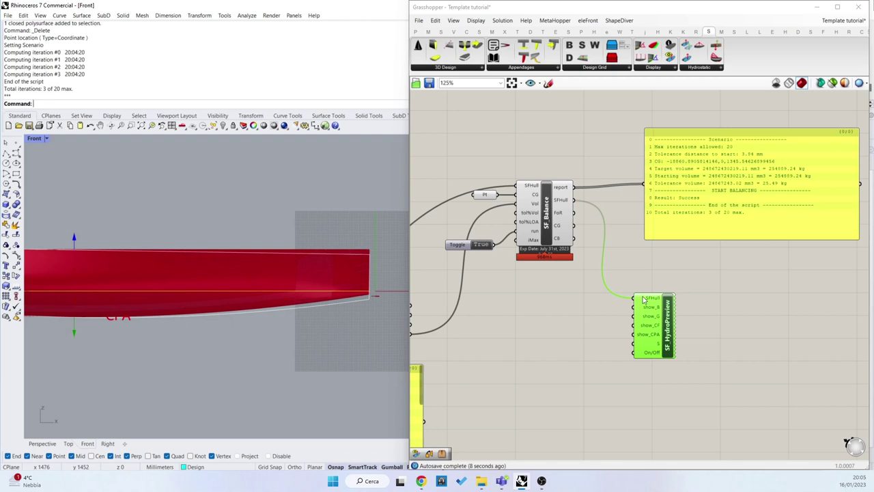
{"action": "left_click", "coordinate": [42, 443]}
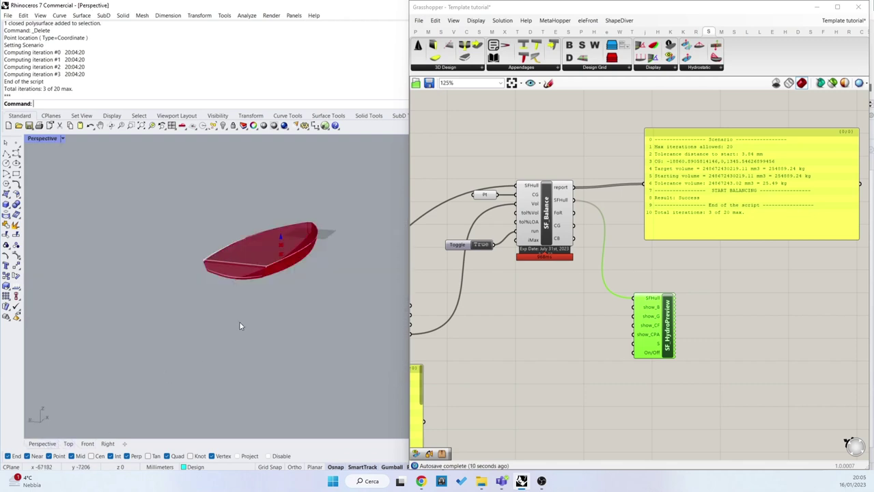
{"action": "right_click_drag", "start_coordinate": [239, 326], "coordinate": [278, 308]}
Turn off the preview of the SF_SHull, SF_CloseHull and SF_Hydrostatic components.
{"action": "scroll", "coordinate": [745, 256], "scroll_direction": "down", "scroll_amount": 6}
{"action": "right_click_drag", "start_coordinate": [522, 297], "coordinate": [586, 286]}
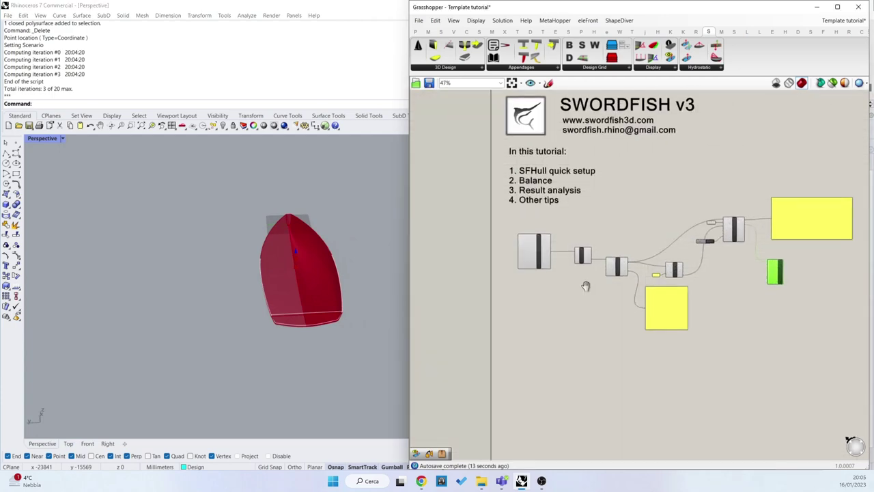
{"action": "scroll", "coordinate": [580, 260], "scroll_direction": "up", "scroll_amount": 4}
{"action": "left_click_drag", "start_coordinate": [666, 200], "coordinate": [505, 311]}
{"action": "scroll", "coordinate": [540, 234], "scroll_direction": "down", "scroll_amount": 1}
{"action": "middle_click", "coordinate": [540, 234]}
{"action": "scroll", "coordinate": [568, 206], "scroll_direction": "up", "scroll_amount": 1}
{"action": "left_click", "coordinate": [568, 206]}
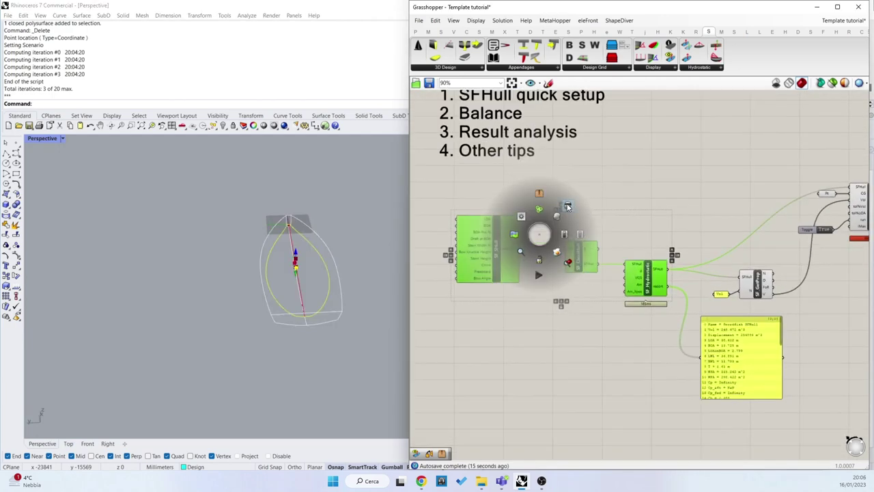
{"action": "left_click", "coordinate": [566, 206]}
Duplicate SF_HydroPreview, place the copy above SF_Hydrostatic and connect the SFHull output of SF_CloseHull to it.
{"action": "right_click_drag", "start_coordinate": [324, 243], "coordinate": [307, 252]}
{"action": "scroll", "coordinate": [463, 251], "scroll_direction": "down", "scroll_amount": 2}
{"action": "right_click_drag", "start_coordinate": [764, 277], "coordinate": [704, 283]}
{"action": "scroll", "coordinate": [748, 285], "scroll_direction": "up", "scroll_amount": 2}
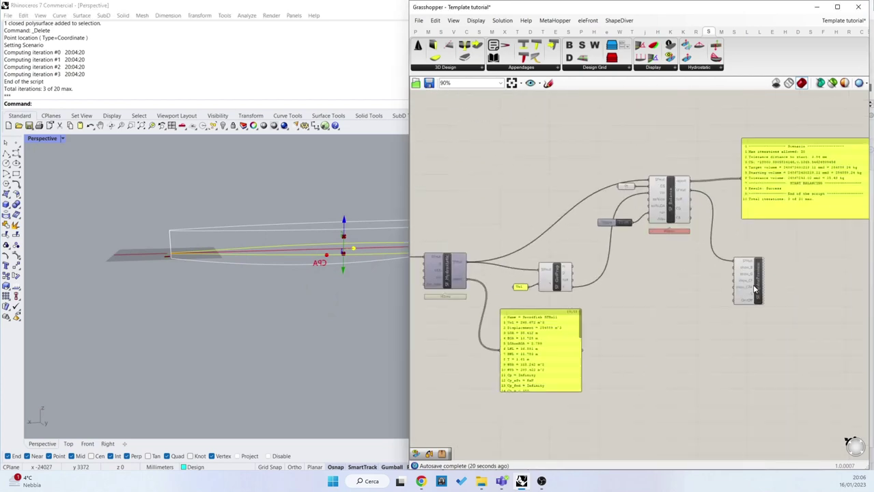
{"action": "left_click", "coordinate": [755, 289]}
{"action": "left_click_drag", "start_coordinate": [754, 289], "coordinate": [491, 178], "text": "alt"}
{"action": "right_click_drag", "start_coordinate": [566, 195], "coordinate": [703, 250]}
{"action": "left_click_drag", "start_coordinate": [535, 297], "coordinate": [607, 207]}
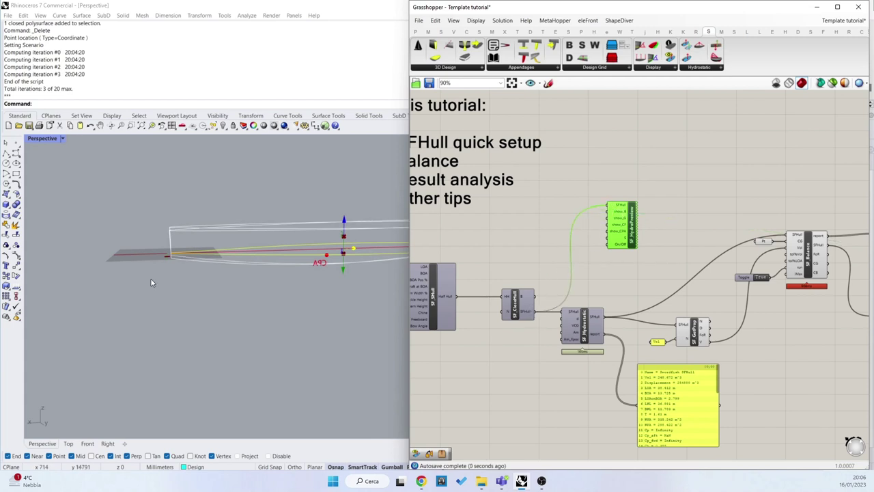
Compare the initial and balanced hull previews, including the G, B, CF and CPA markers, in the Perspective view.
{"action": "right_click_drag", "start_coordinate": [150, 278], "coordinate": [351, 262]}
{"action": "scroll", "coordinate": [363, 265], "scroll_direction": "up", "scroll_amount": 4}
{"action": "right_click_drag", "start_coordinate": [654, 281], "coordinate": [516, 242]}
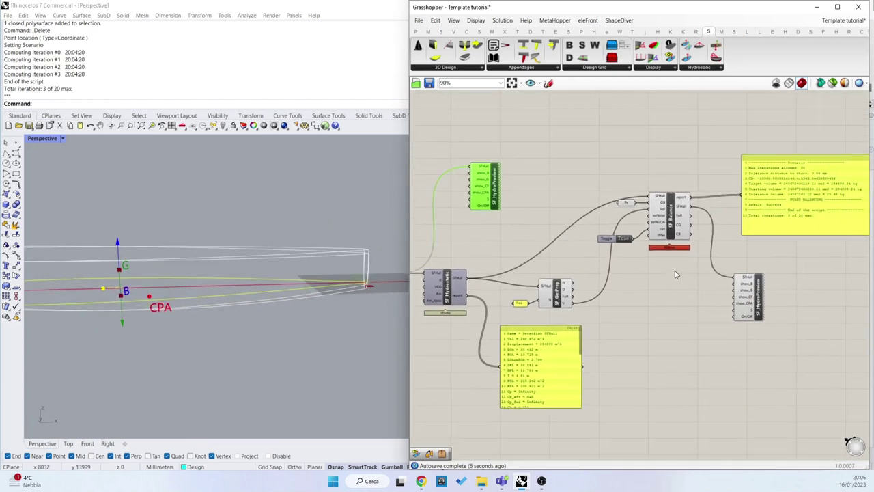
{"action": "right_click_drag", "start_coordinate": [286, 284], "coordinate": [127, 279]}
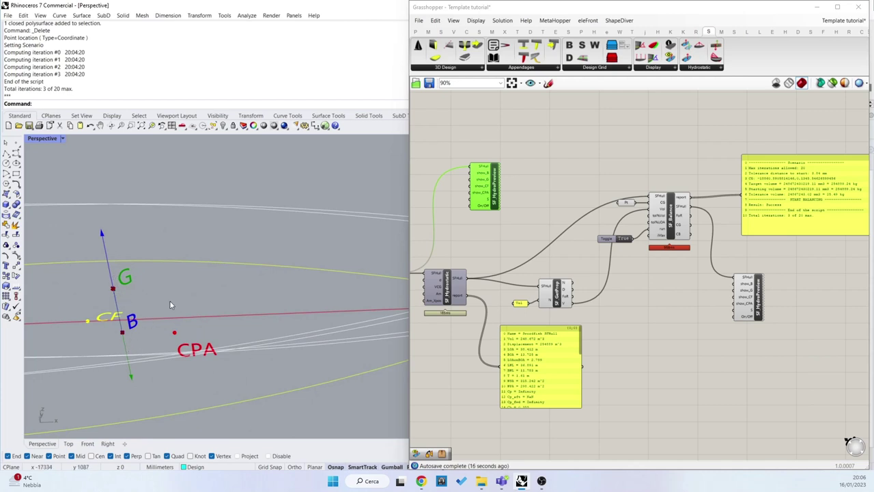
Shift the CG point feeding SF_Balance sideways off the centreline in the Perspective view and inspect the heeled hull.
{"action": "scroll", "coordinate": [683, 226], "scroll_direction": "up", "scroll_amount": 3}
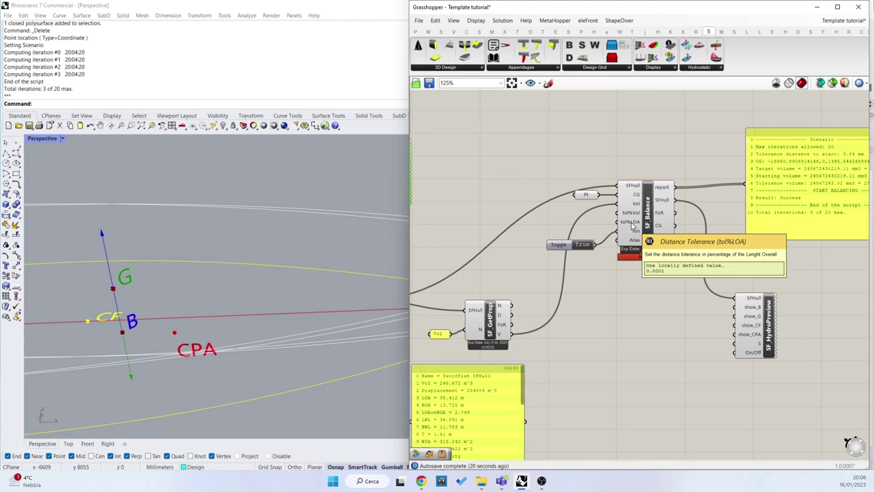
{"action": "mouse_move", "coordinate": [206, 233]}
{"action": "right_mouse_down"}
{"action": "mouse_move", "coordinate": [255, 243]}
{"action": "mouse_move", "coordinate": [190, 230]}
{"action": "right_mouse_up"}
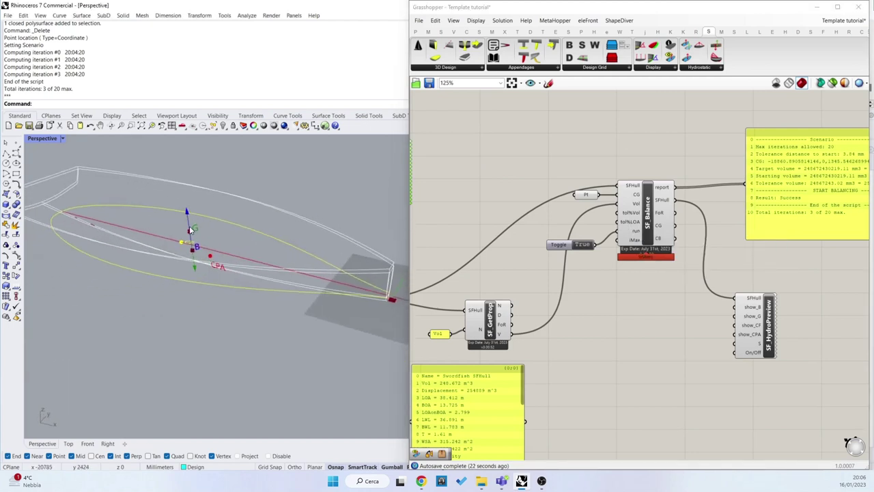
{"action": "right_click_drag", "start_coordinate": [585, 297], "coordinate": [624, 283]}
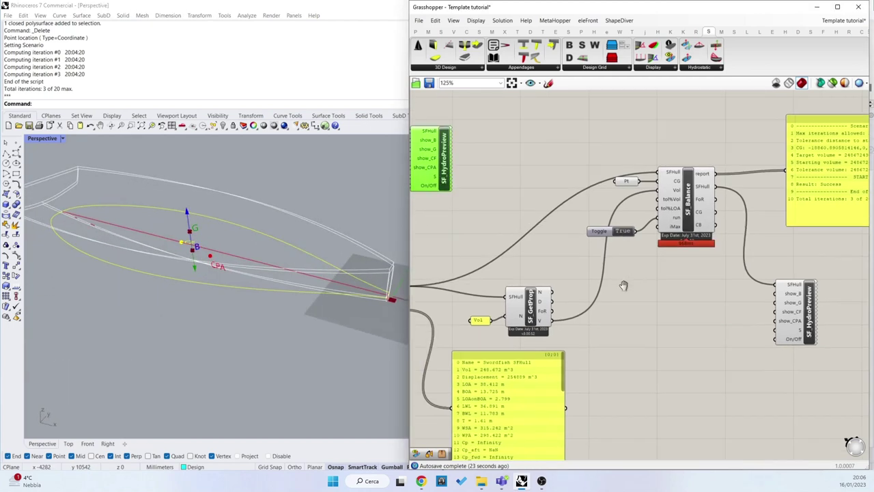
{"action": "left_click", "coordinate": [628, 183]}
{"action": "left_click_drag", "start_coordinate": [198, 230], "coordinate": [211, 245]}
{"action": "right_click_drag", "start_coordinate": [210, 245], "coordinate": [244, 280]}
{"action": "left_click_drag", "start_coordinate": [244, 278], "coordinate": [238, 276]}
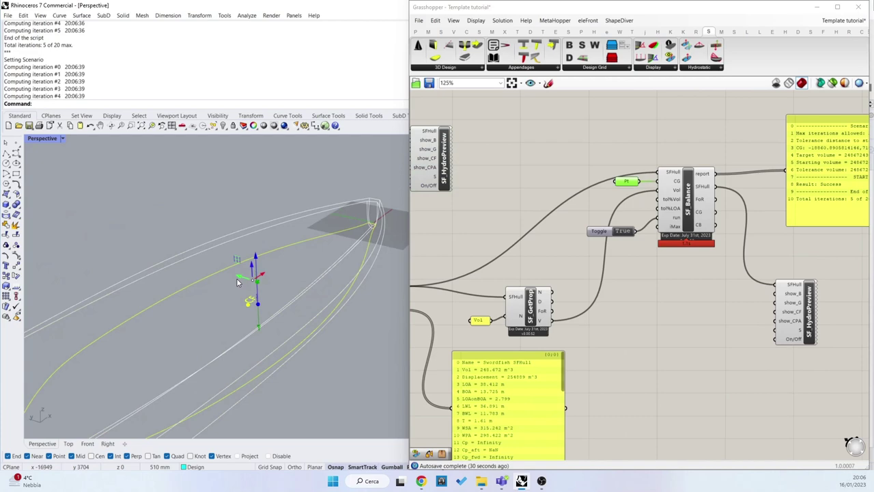
{"action": "right_click_drag", "start_coordinate": [262, 288], "coordinate": [319, 257]}
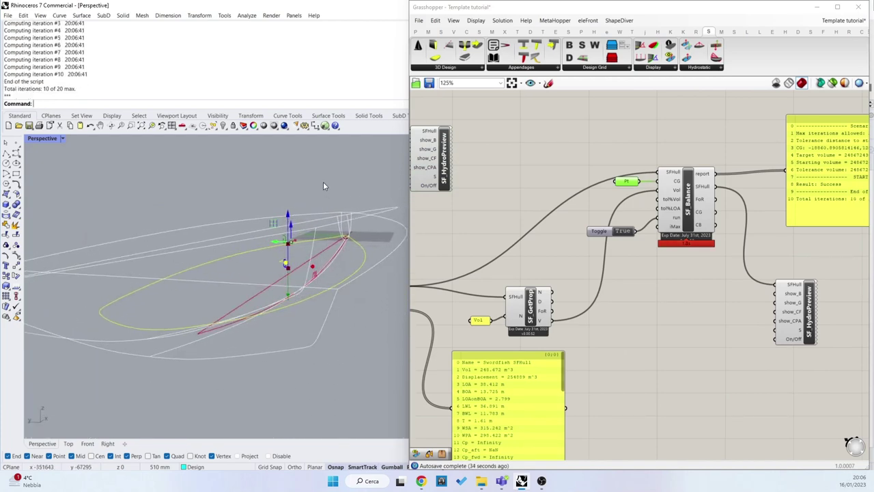
Undo the sideways shift of the CG point and delete the restored solid hull from the model.
{"action": "key", "text": "ctrl+z"}
{"action": "key", "text": "Escape"}
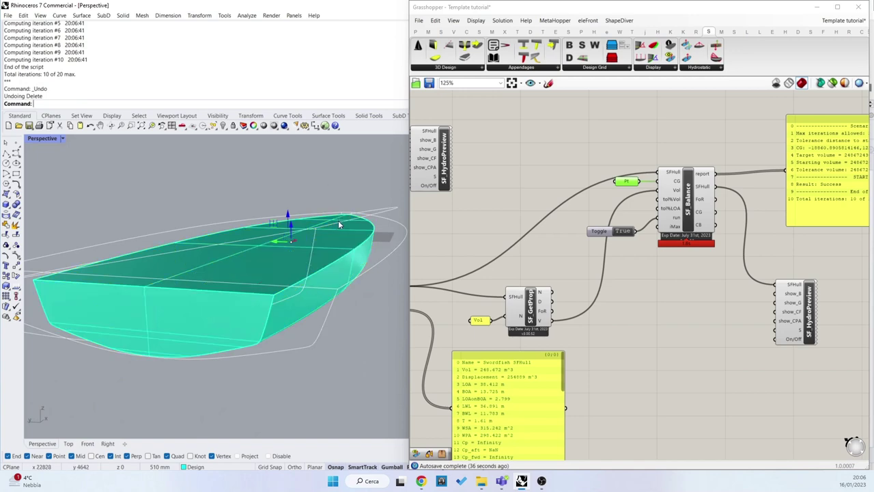
{"action": "left_click", "coordinate": [352, 224]}
{"action": "key", "text": "Delete"}
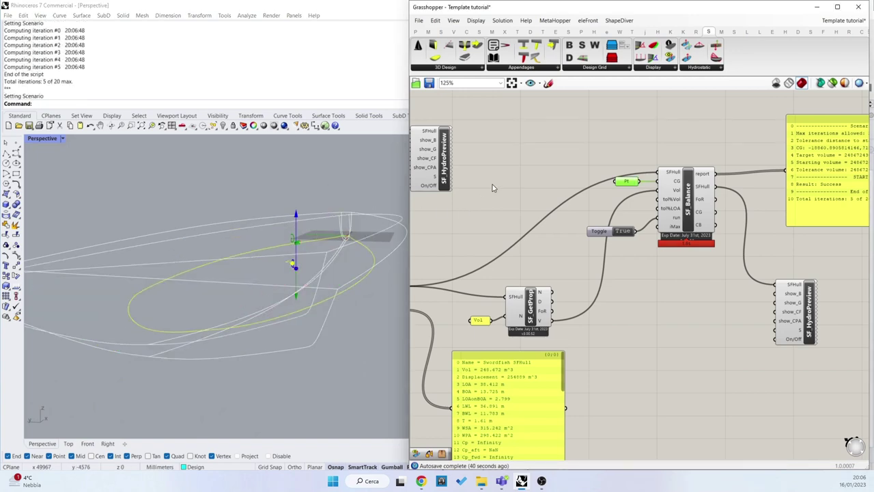
{"action": "right_click_drag", "start_coordinate": [194, 297], "coordinate": [306, 261]}
Turn off the preview of the Point parameter connected to the CG input of SF_Balance.
{"action": "right_click_drag", "start_coordinate": [756, 305], "coordinate": [540, 299]}
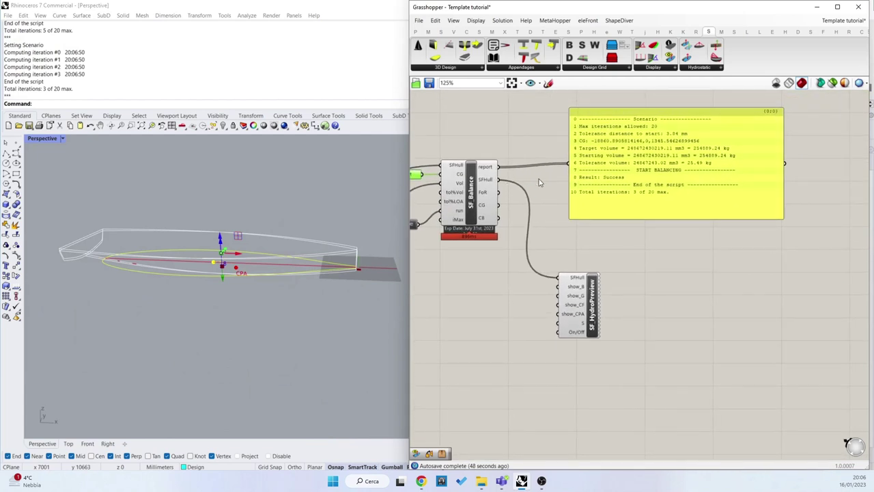
{"action": "right_click_drag", "start_coordinate": [474, 186], "coordinate": [523, 198]}
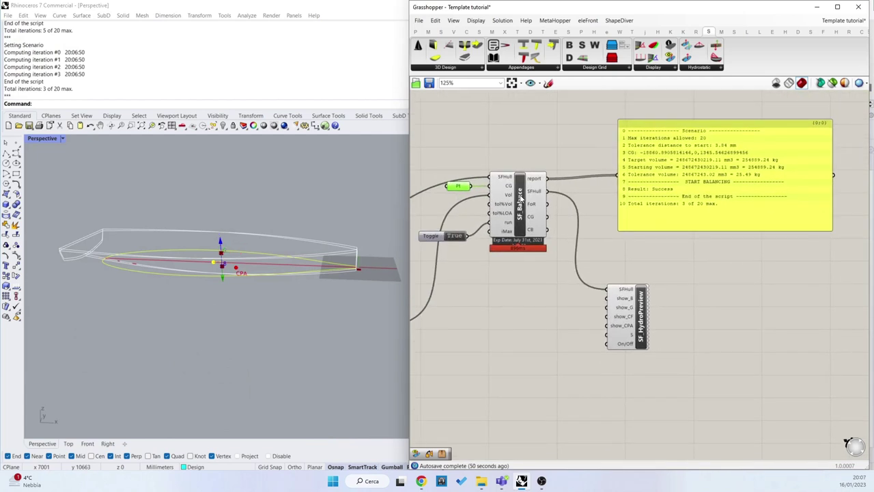
{"action": "left_click", "coordinate": [523, 198]}
{"action": "left_click_drag", "start_coordinate": [523, 198], "coordinate": [521, 198]}
{"action": "left_click_drag", "start_coordinate": [440, 209], "coordinate": [488, 166]}
{"action": "middle_click", "coordinate": [474, 165]}
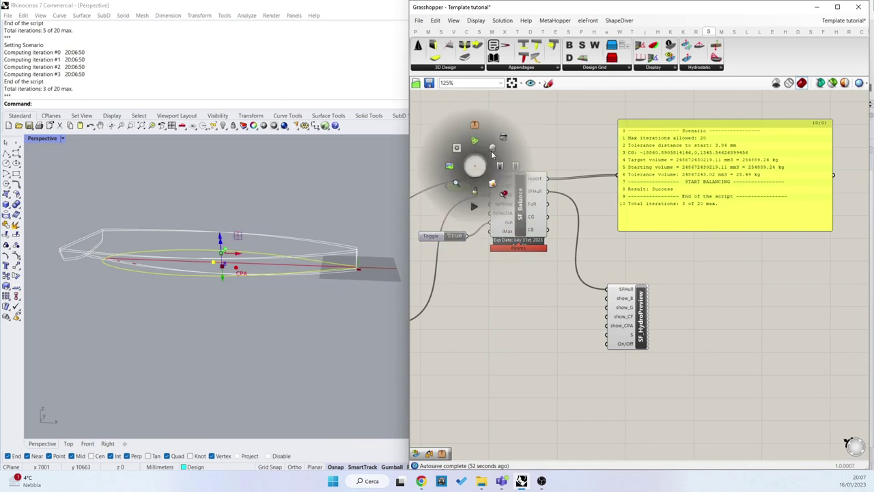
{"action": "left_click", "coordinate": [503, 140]}
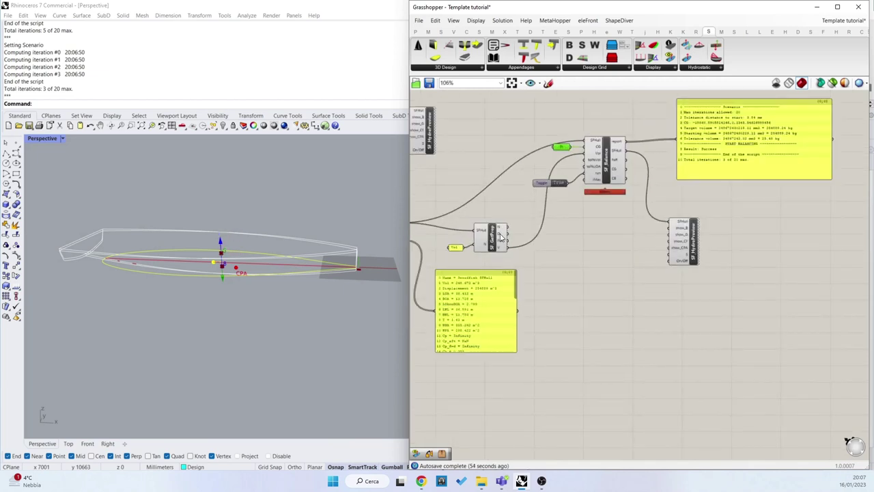
Duplicate SF_GetProp with its Vol panel below the balanced hull's SF_HydroPreview and connect the SFHull output of SF_Balance to it.
{"action": "scroll", "coordinate": [451, 268], "scroll_direction": "up", "scroll_amount": 1}
{"action": "left_click_drag", "start_coordinate": [450, 268], "coordinate": [452, 269]}
{"action": "left_click_drag", "start_coordinate": [493, 243], "coordinate": [687, 292], "text": "alt"}
{"action": "left_click_drag", "start_coordinate": [648, 135], "coordinate": [722, 334]}
Set the text of the panel feeding the copied SF_GetProp to Trim.
{"action": "scroll", "coordinate": [688, 290], "scroll_direction": "up", "scroll_amount": 3}
{"action": "right_click_drag", "start_coordinate": [776, 345], "coordinate": [709, 350]}
{"action": "left_click", "coordinate": [709, 351]}
{"action": "double_click", "coordinate": [582, 356]}
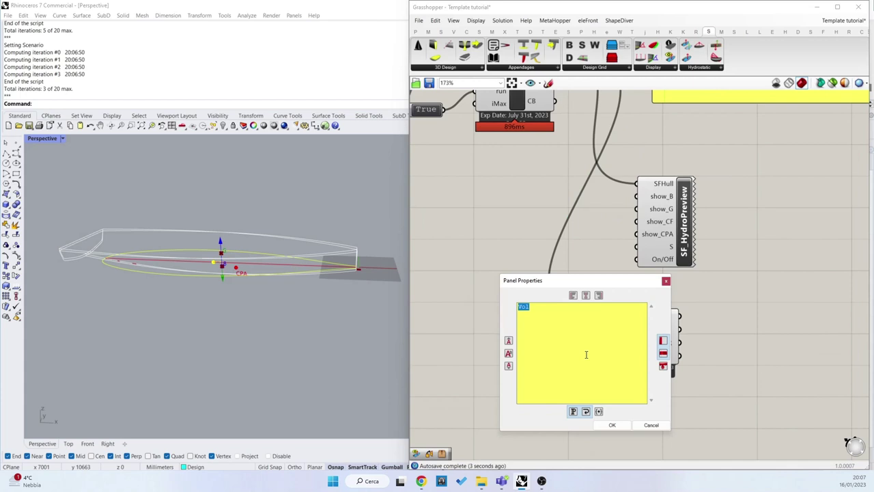
{"action": "left_click", "coordinate": [612, 424]}
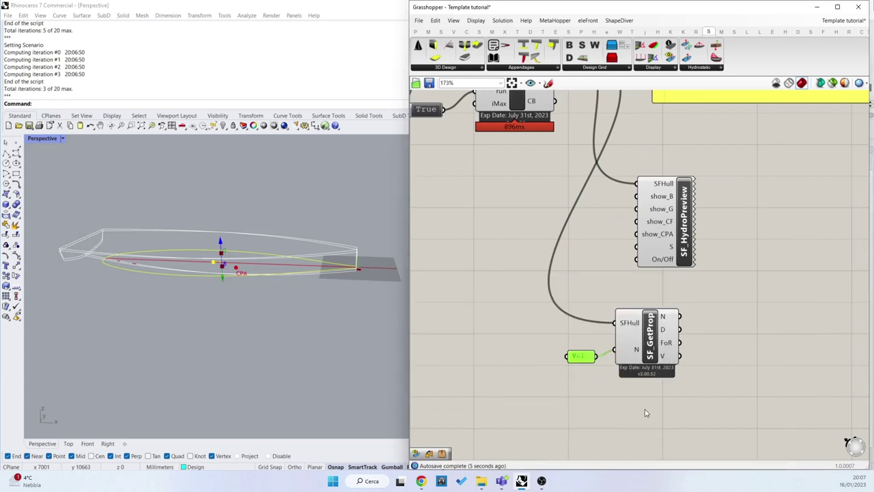
Add an empty panel beside the copied SF_GetProp and connect the V output to it.
{"action": "right_click_drag", "start_coordinate": [734, 333], "coordinate": [614, 334]}
{"action": "double_click", "coordinate": [624, 324]}
{"action": "type", "text": "\""}
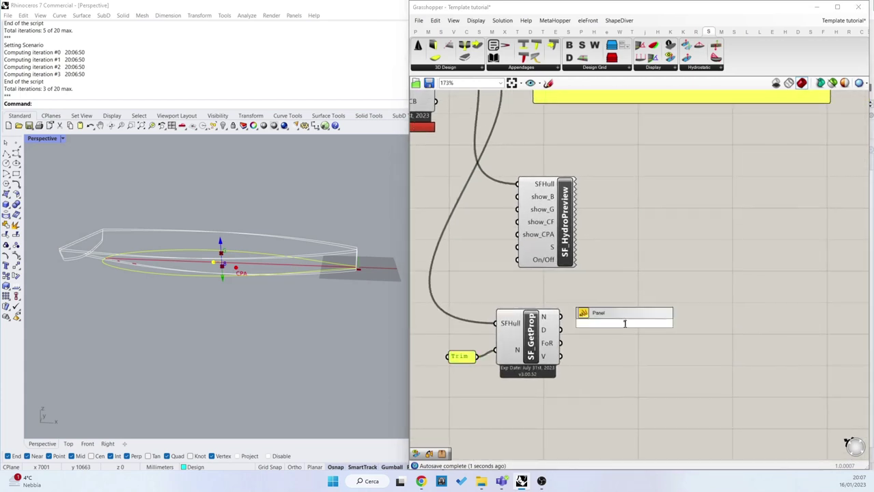
{"action": "key", "text": "Return"}
{"action": "left_click_drag", "start_coordinate": [565, 365], "coordinate": [620, 360]}
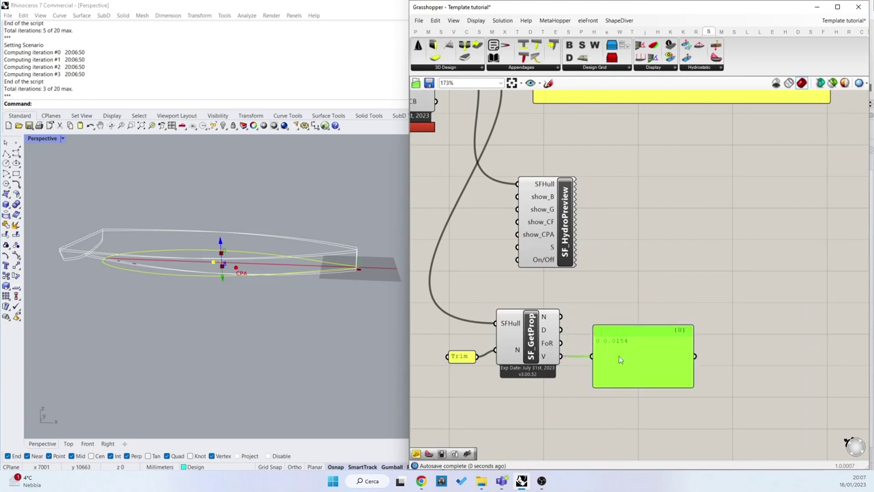
Insert a Degrees component between the V output of the copied SF_GetProp and the result panel.
{"action": "double_click", "coordinate": [635, 303]}
{"action": "type", "text": "deg"}
{"action": "key", "text": "Return"}
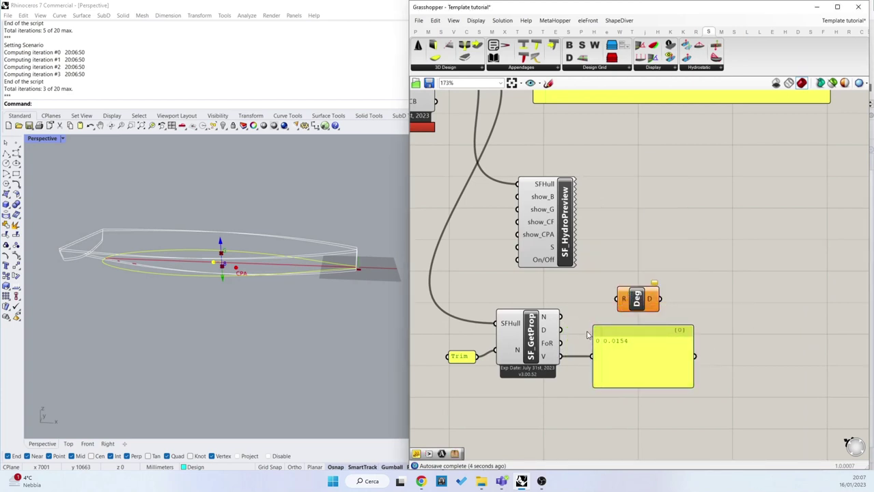
{"action": "left_click_drag", "start_coordinate": [562, 356], "coordinate": [707, 348]}
{"action": "left_click_drag", "start_coordinate": [638, 299], "coordinate": [620, 356]}
Change the property name feeding the copied SF_GetProp to Heel and view the hull lengthwise in Perspective.
{"action": "double_click", "coordinate": [461, 356]}
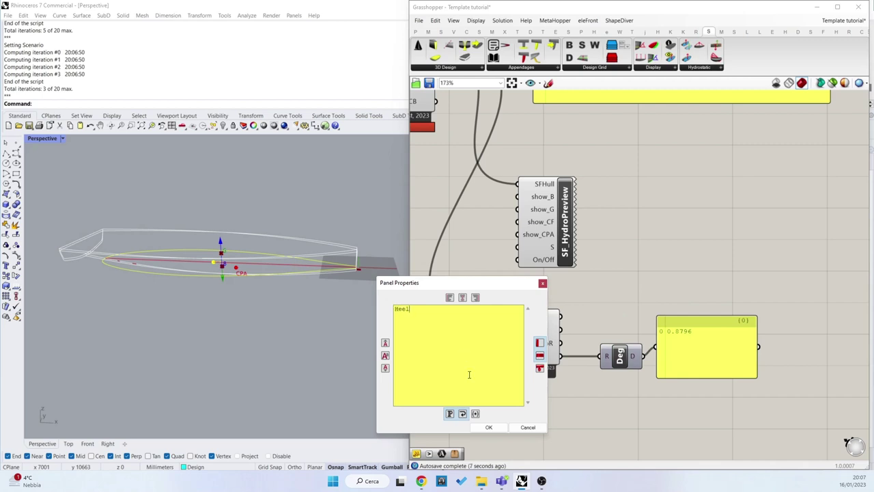
{"action": "left_click", "coordinate": [488, 427]}
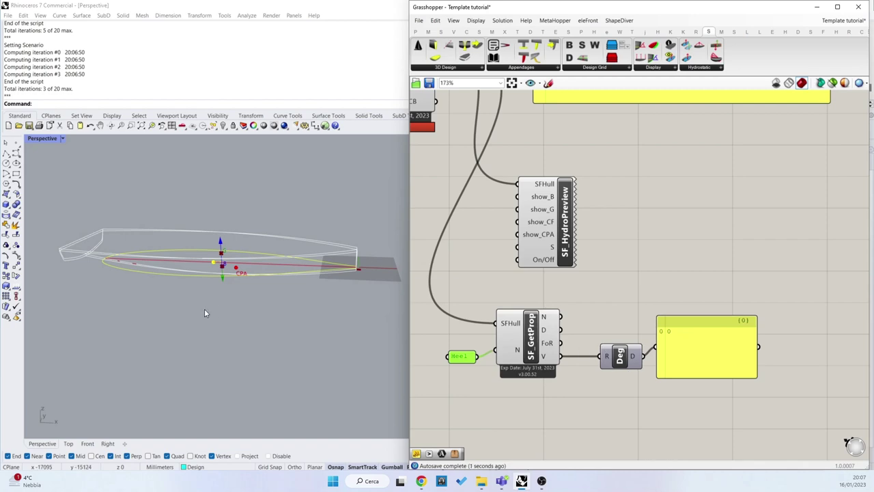
{"action": "right_click_drag", "start_coordinate": [204, 308], "coordinate": [297, 267]}
Turn on the preview of the Point parameter connected to the CG input of SF_Balance.
{"action": "scroll", "coordinate": [712, 329], "scroll_direction": "down", "scroll_amount": 4}
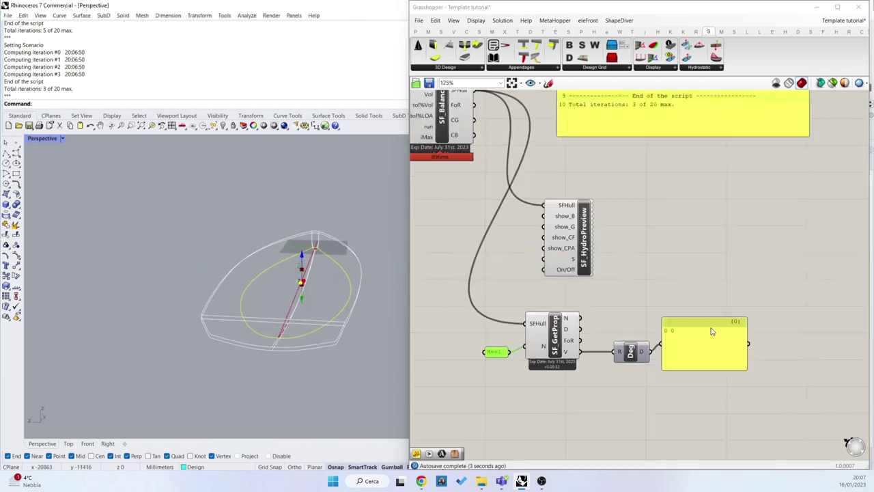
{"action": "scroll", "coordinate": [528, 216], "scroll_direction": "up", "scroll_amount": 2}
{"action": "left_click", "coordinate": [543, 188]}
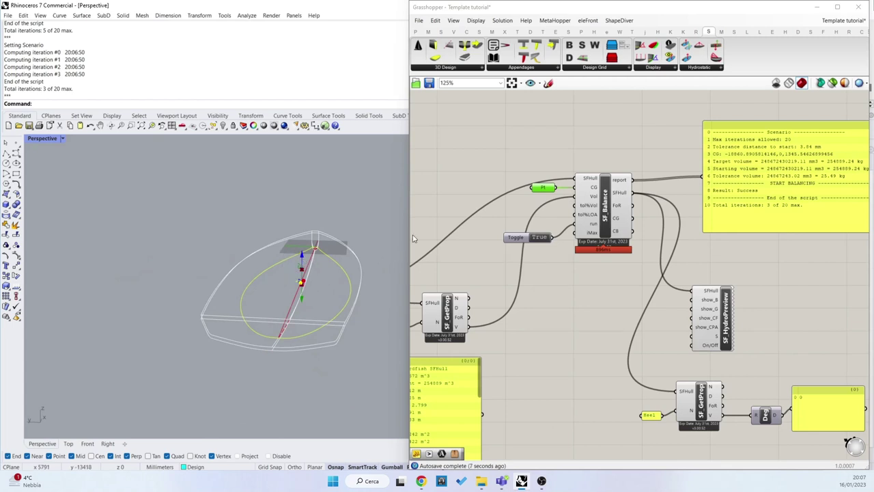
{"action": "left_click", "coordinate": [536, 201]}
{"action": "right_click", "coordinate": [540, 187]}
{"action": "left_click", "coordinate": [562, 203]}
Shift the CG point about 960 mm sideways off the centreline and move the heel-angle panel slightly away from Deg.
{"action": "left_click", "coordinate": [290, 280]}
{"action": "left_click", "coordinate": [547, 188]}
{"action": "left_click_drag", "start_coordinate": [287, 269], "coordinate": [279, 269]}
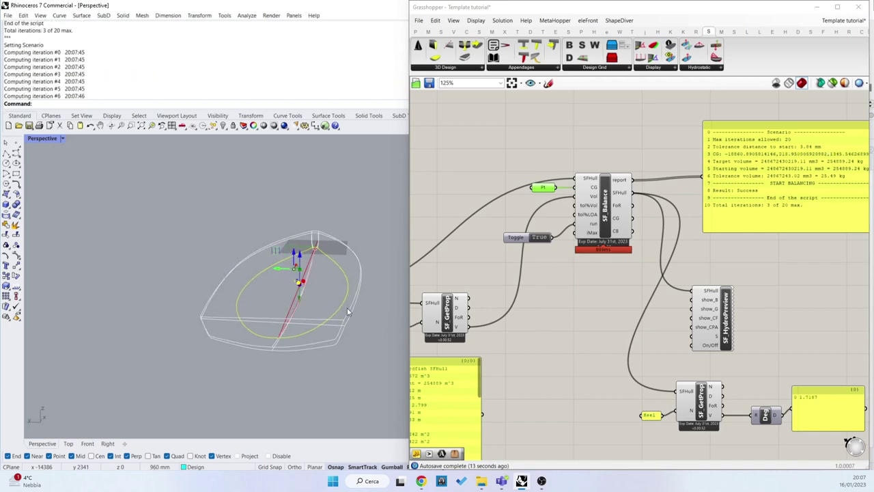
{"action": "right_click_drag", "start_coordinate": [715, 328], "coordinate": [604, 290]}
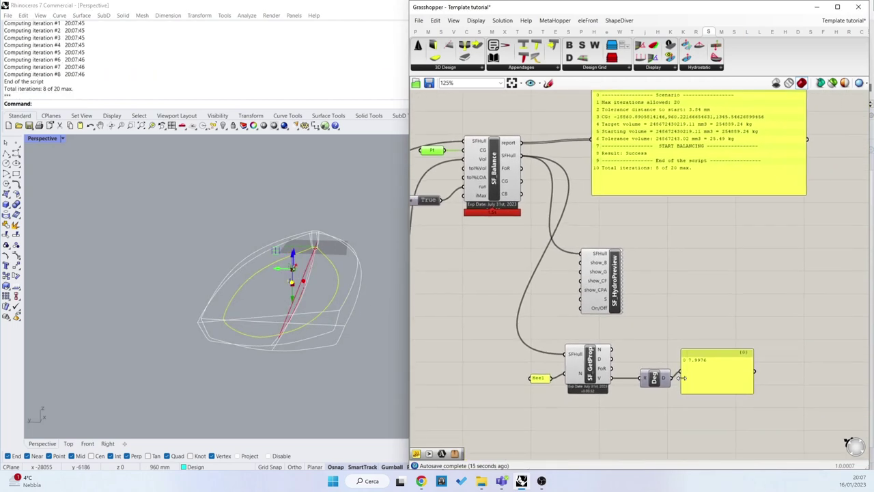
{"action": "scroll", "coordinate": [680, 380], "scroll_direction": "up", "scroll_amount": 2}
{"action": "left_click_drag", "start_coordinate": [707, 378], "coordinate": [723, 387]}
Examine the heeled hull in the Perspective and Front views, then review the CG point's coordinates and the hydrostatic setup.
{"action": "right_click_drag", "start_coordinate": [235, 334], "coordinate": [212, 298]}
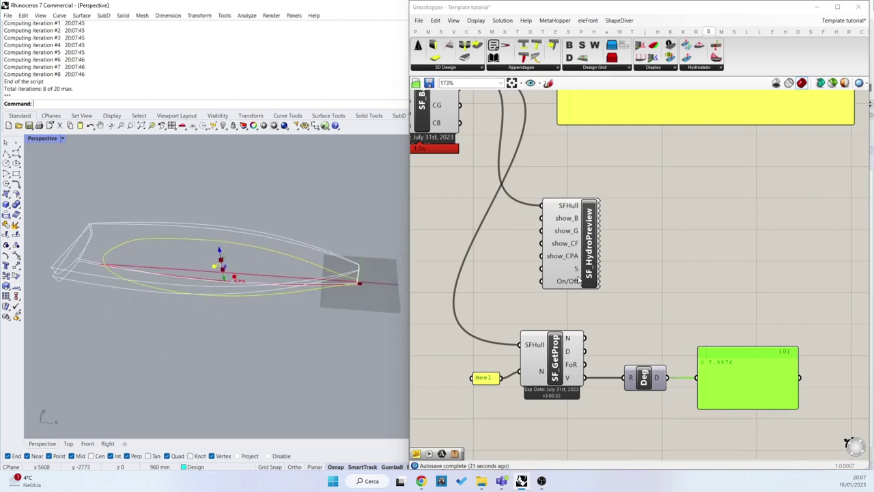
{"action": "scroll", "coordinate": [728, 287], "scroll_direction": "down", "scroll_amount": 3}
{"action": "right_click_drag", "start_coordinate": [728, 287], "coordinate": [741, 276]}
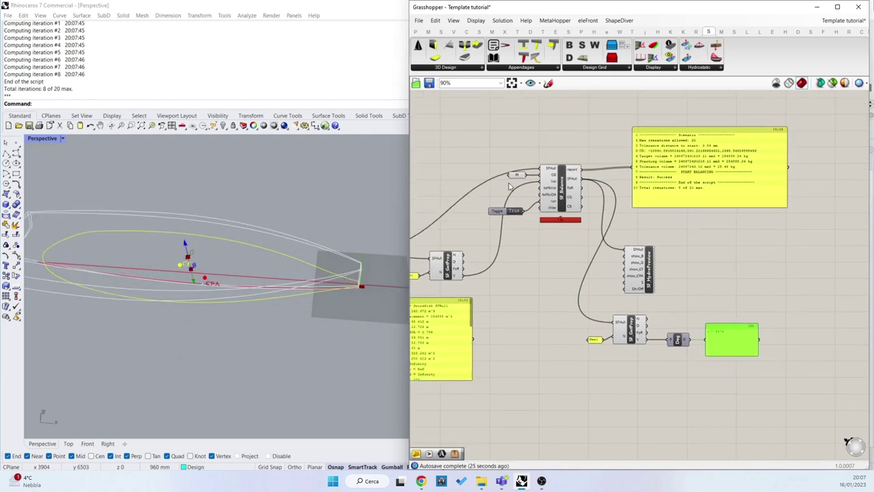
{"action": "scroll", "coordinate": [726, 212], "scroll_direction": "down", "scroll_amount": 1}
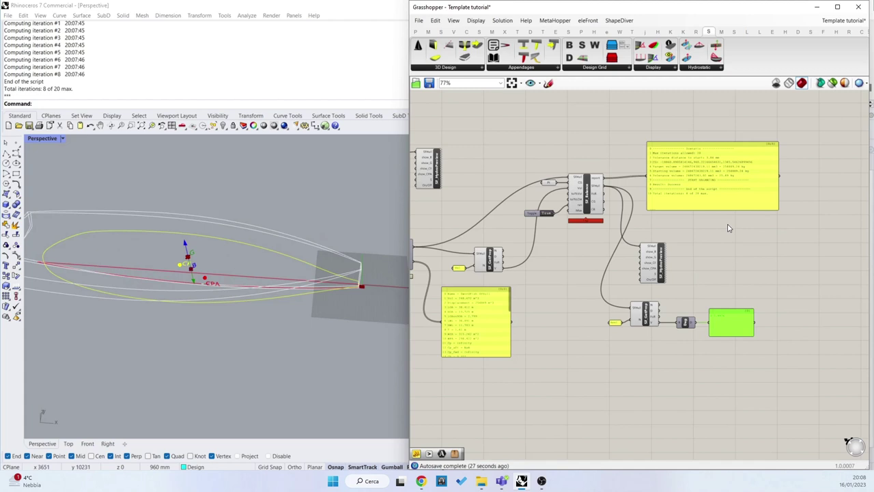
{"action": "left_click", "coordinate": [87, 443]}
{"action": "scroll", "coordinate": [174, 334], "scroll_direction": "down", "scroll_amount": 2}
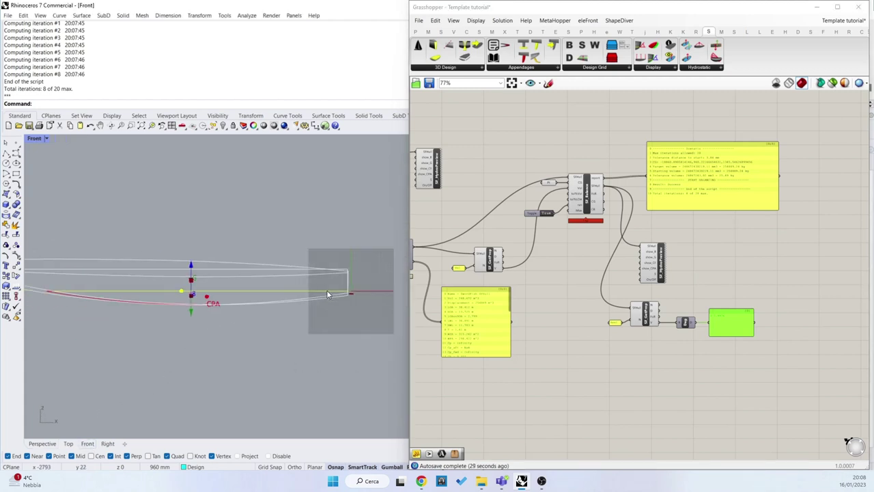
{"action": "scroll", "coordinate": [543, 222], "scroll_direction": "up", "scroll_amount": 1}
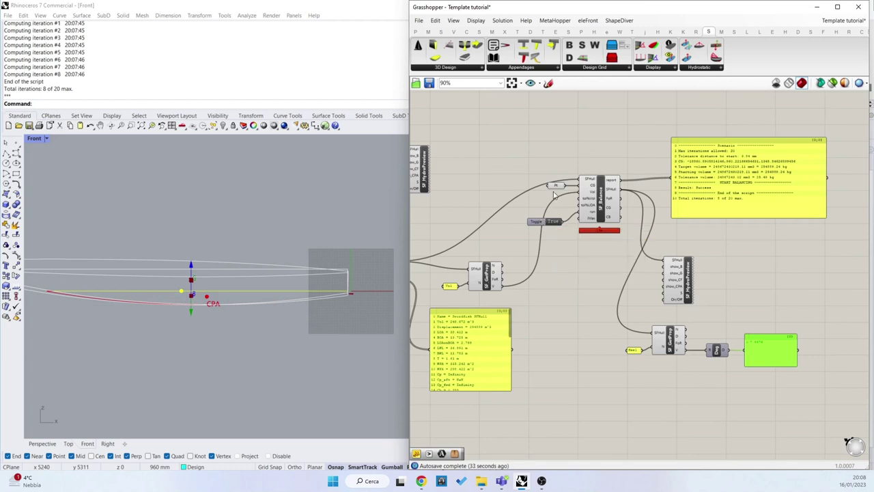
{"action": "mouse_move", "coordinate": [558, 189]}
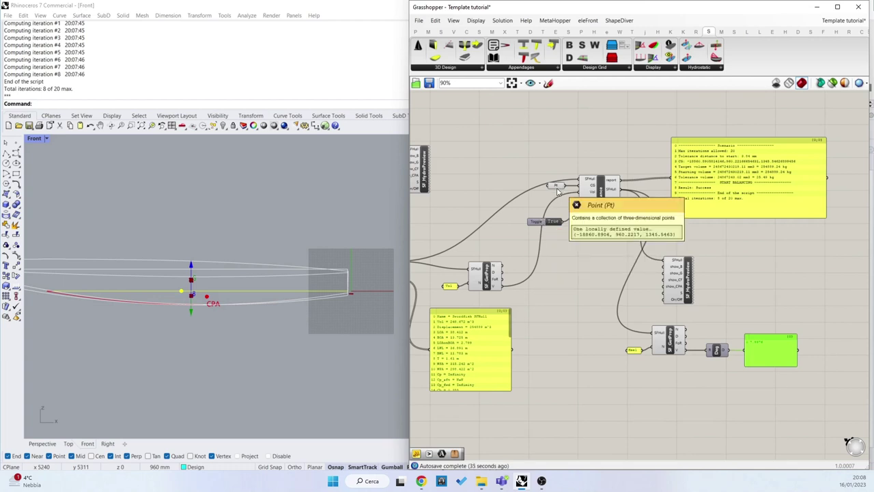
{"action": "right_click_drag", "start_coordinate": [535, 244], "coordinate": [652, 231]}
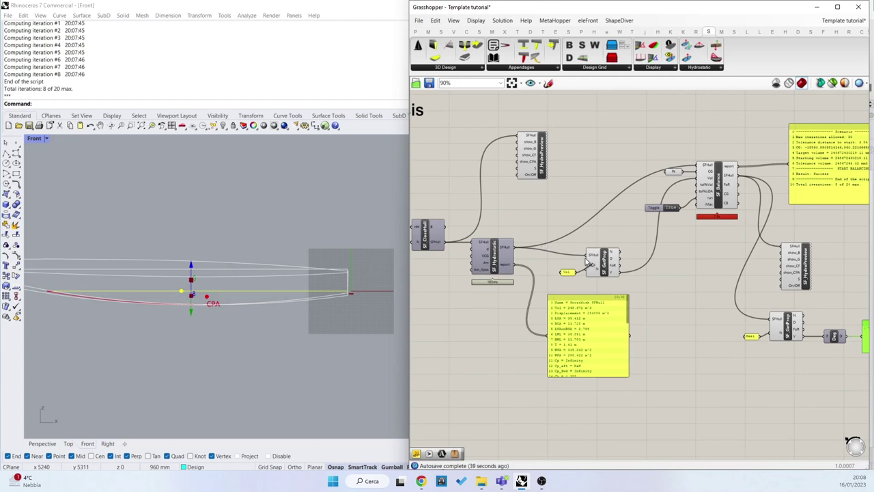
{"action": "scroll", "coordinate": [586, 262], "scroll_direction": "up", "scroll_amount": 1}
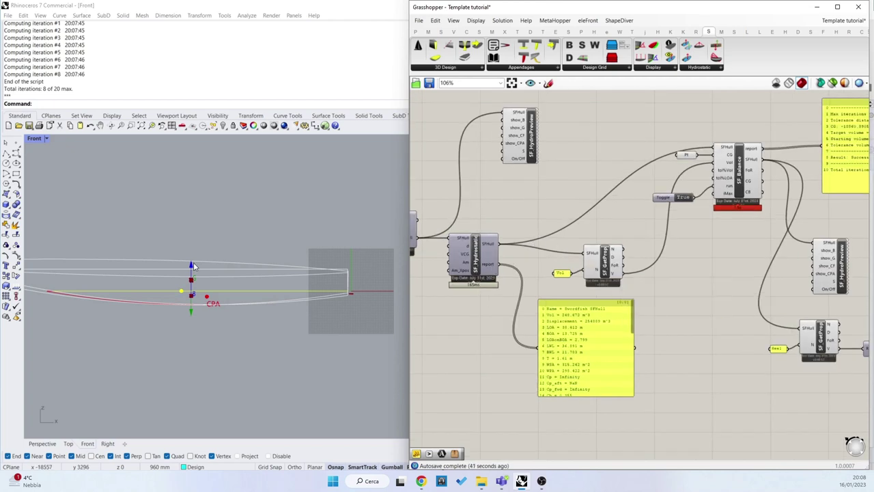
Redefine the CG of SF_Balance as one point picked near the G marker in the Front view and inspect the rebalanced hull.
{"action": "right_click", "coordinate": [684, 156]}
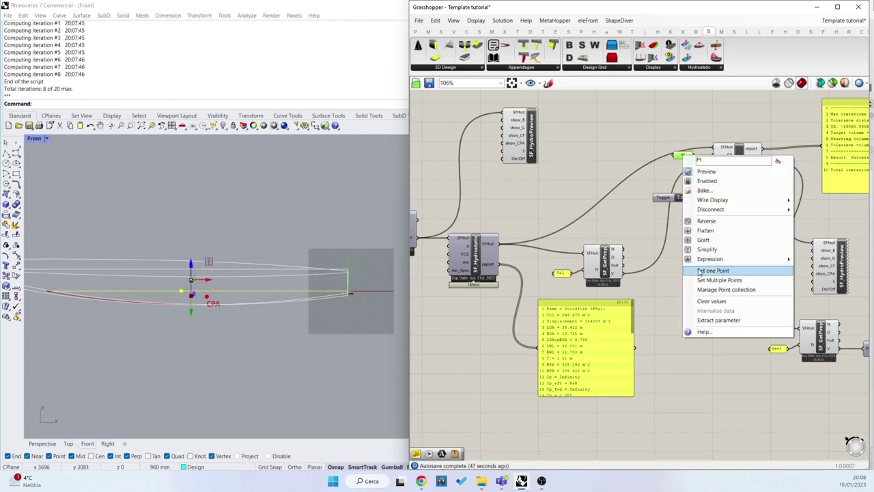
{"action": "left_click", "coordinate": [710, 270]}
{"action": "left_click", "coordinate": [182, 273]}
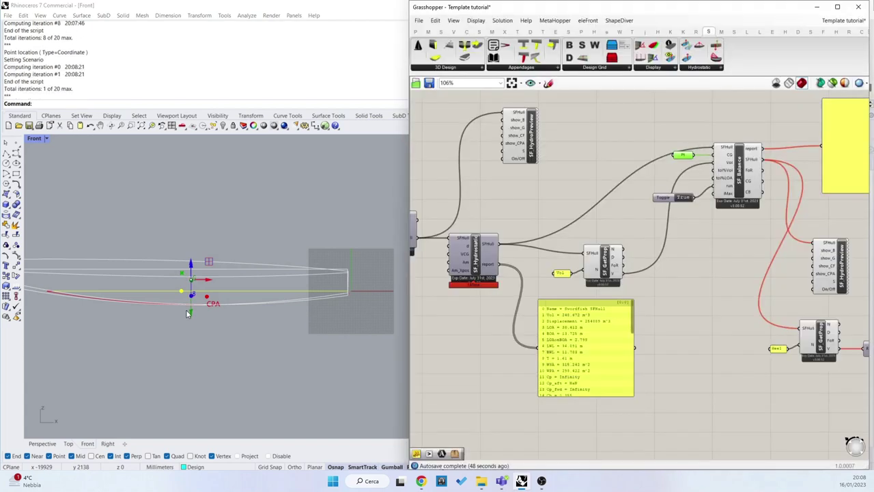
{"action": "scroll", "coordinate": [415, 271], "scroll_direction": "down", "scroll_amount": 5}
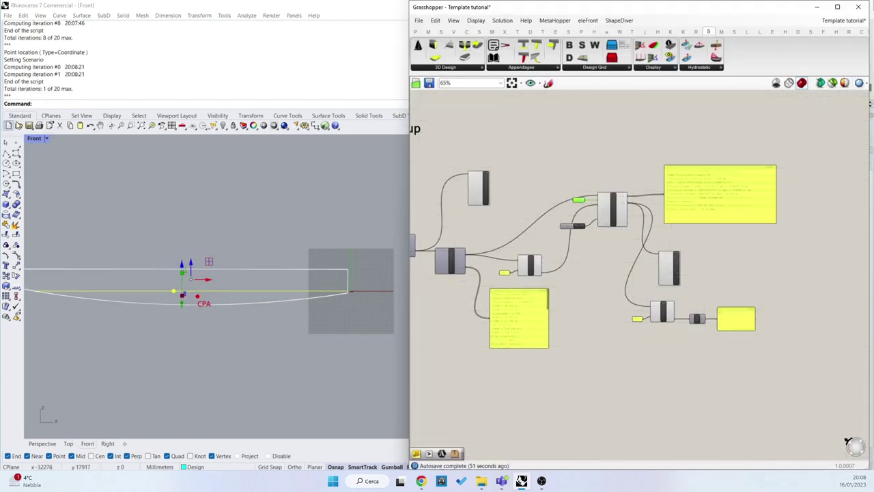
{"action": "scroll", "coordinate": [176, 246], "scroll_direction": "up", "scroll_amount": 8}
{"action": "scroll", "coordinate": [174, 267], "scroll_direction": "down", "scroll_amount": 8}
{"action": "right_click_drag", "start_coordinate": [190, 307], "coordinate": [238, 315]}
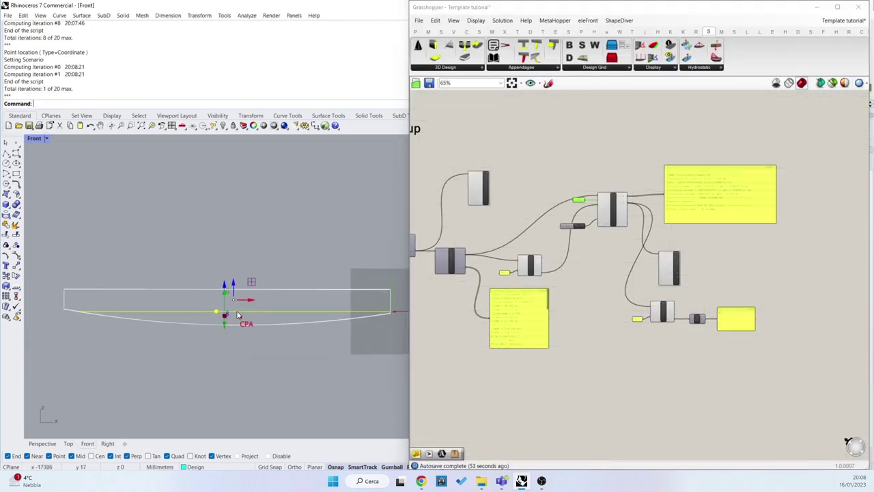
{"action": "scroll", "coordinate": [237, 314], "scroll_direction": "up", "scroll_amount": 3}
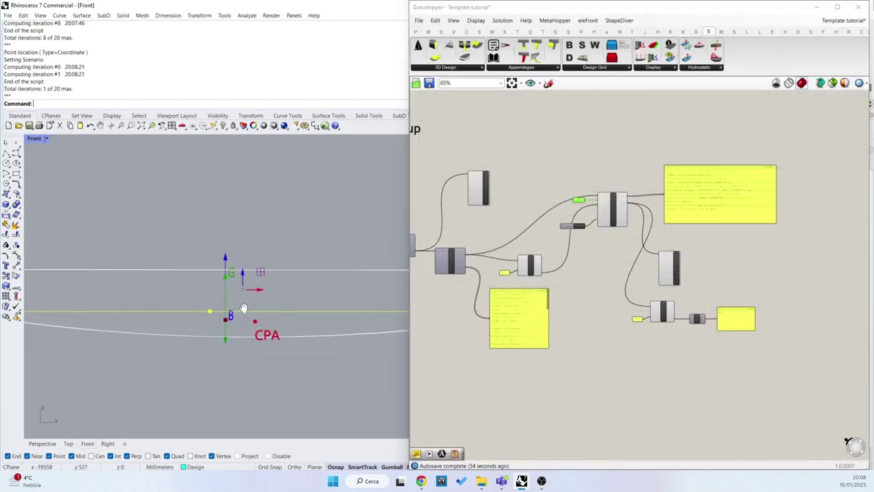
Add a Multiplication component and feed its A input from the V output of the SF_GetProp that reads Vol.
{"action": "left_click", "coordinate": [522, 195]}
{"action": "scroll", "coordinate": [562, 209], "scroll_direction": "up", "scroll_amount": 5}
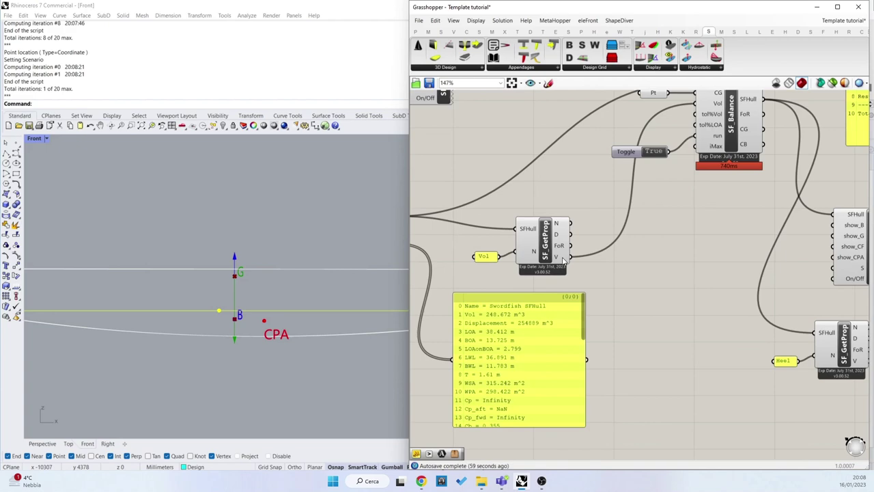
{"action": "scroll", "coordinate": [767, 145], "scroll_direction": "down", "scroll_amount": 5}
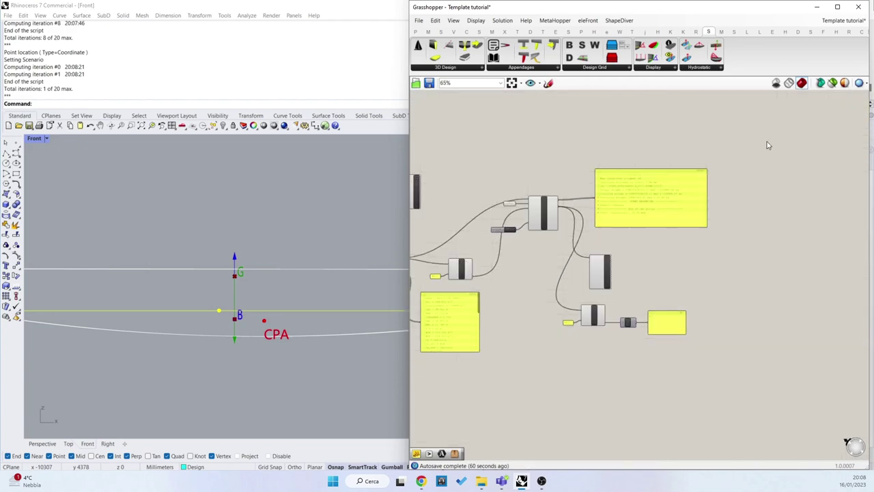
{"action": "left_click_drag", "start_coordinate": [767, 145], "coordinate": [497, 367]}
{"action": "scroll", "coordinate": [517, 311], "scroll_direction": "up", "scroll_amount": 3}
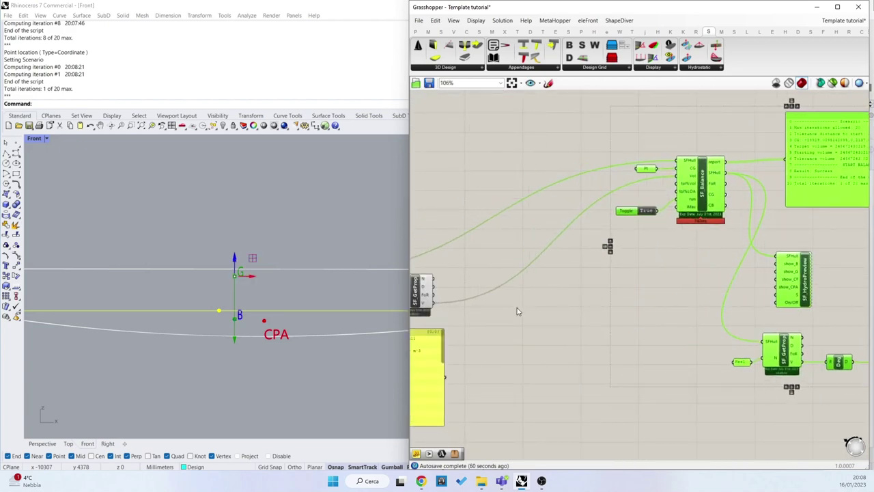
{"action": "right_click_drag", "start_coordinate": [517, 311], "coordinate": [633, 278]}
{"action": "scroll", "coordinate": [537, 271], "scroll_direction": "up", "scroll_amount": 2}
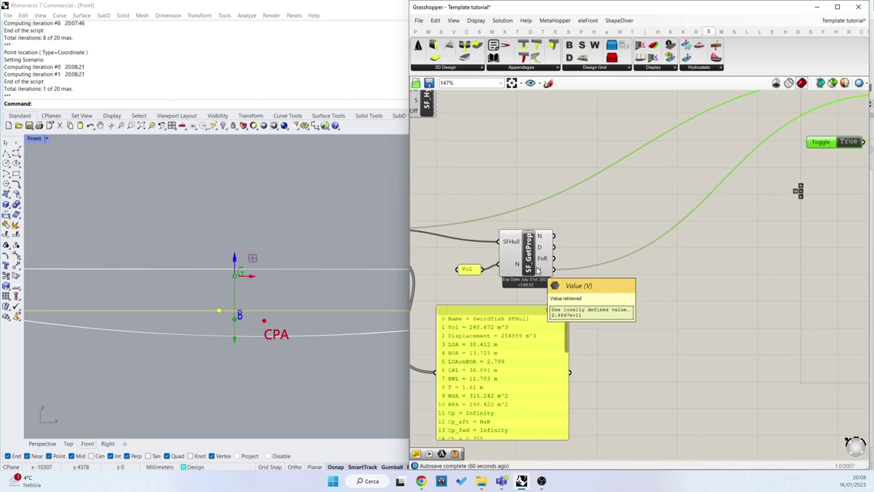
{"action": "double_click", "coordinate": [665, 306]}
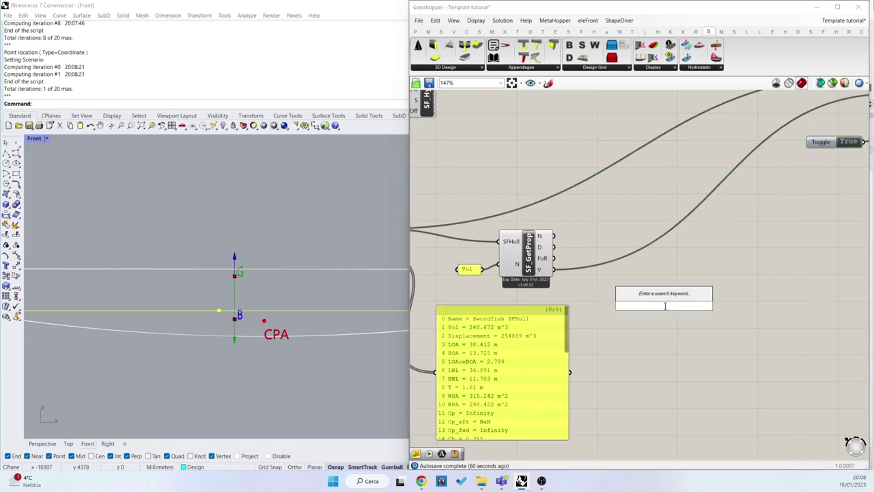
{"action": "type", "text": "+"}
{"action": "key", "text": "BackSpace"}
{"action": "type", "text": "*"}
{"action": "key", "text": "Return"}
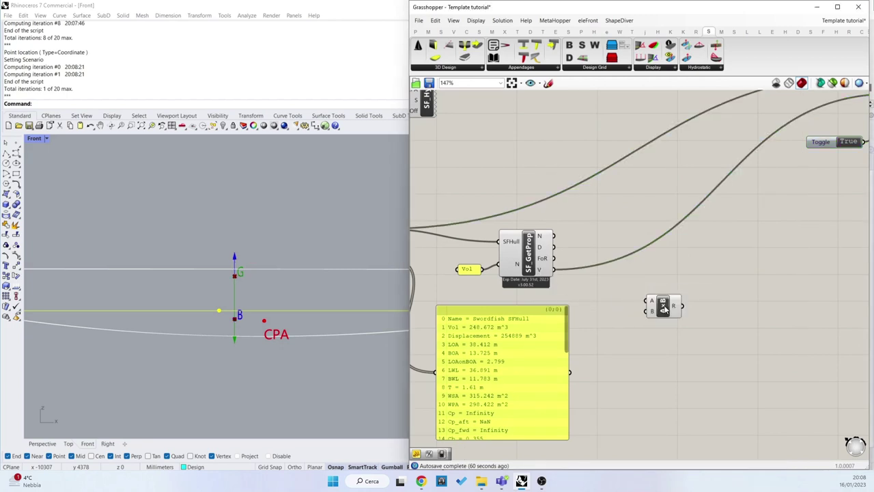
{"action": "left_click_drag", "start_coordinate": [551, 270], "coordinate": [695, 295]}
Add a panel containing 0.9 next to the B input of the Multiplication component.
{"action": "double_click", "coordinate": [639, 329]}
{"action": "type", "text": "\"0.9"}
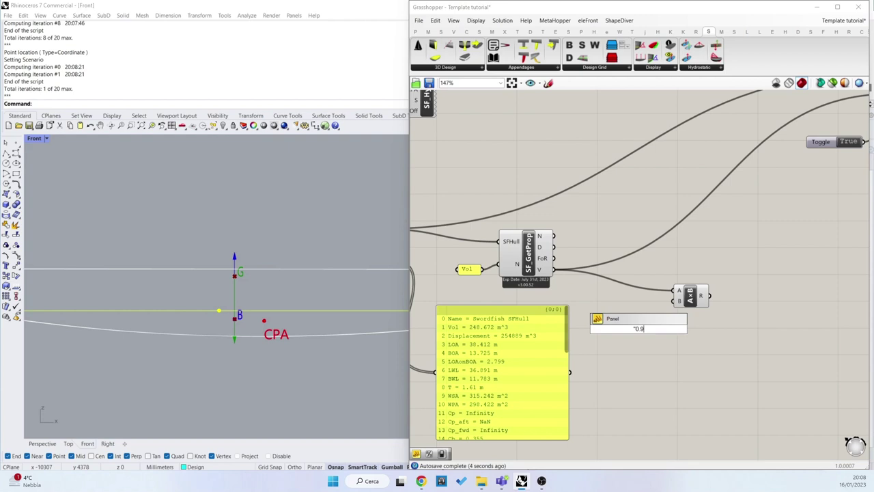
{"action": "key", "text": "Return"}
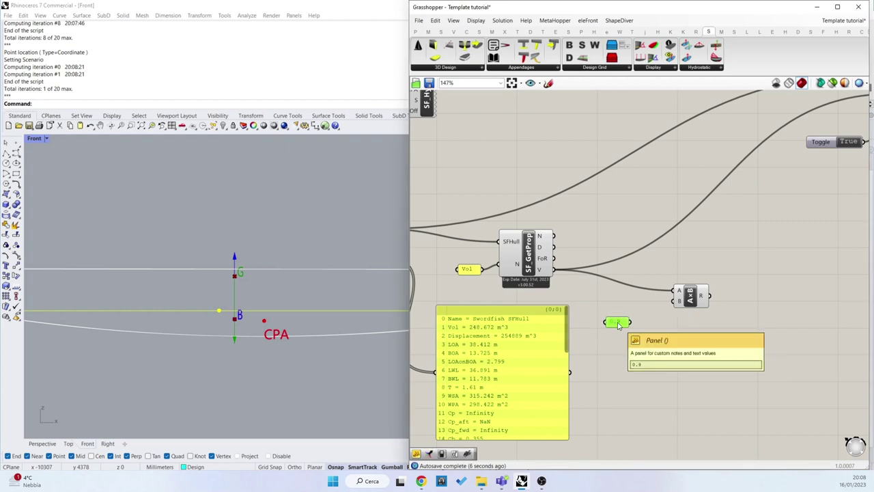
{"action": "scroll", "coordinate": [618, 326], "scroll_direction": "up", "scroll_amount": 2}
{"action": "left_click_drag", "start_coordinate": [617, 325], "coordinate": [616, 366], "text": "alt"}
{"action": "key", "text": "Delete"}
{"action": "left_click", "coordinate": [615, 343]}
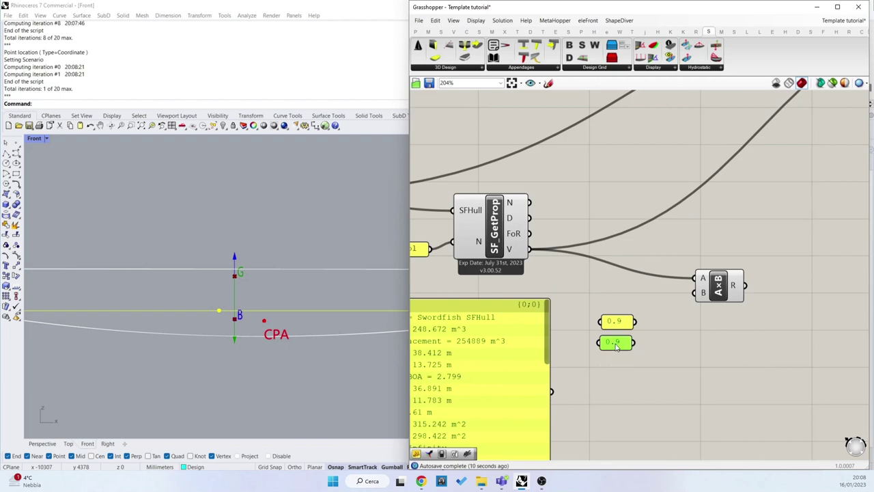
{"action": "key", "text": "Delete"}
Enlarge the 0.9 panel and list the factors 0.9, 1 and 1.1 in it on separate lines.
{"action": "left_click_drag", "start_coordinate": [619, 328], "coordinate": [619, 391]}
{"action": "left_click", "coordinate": [618, 354]}
{"action": "double_click", "coordinate": [616, 353]}
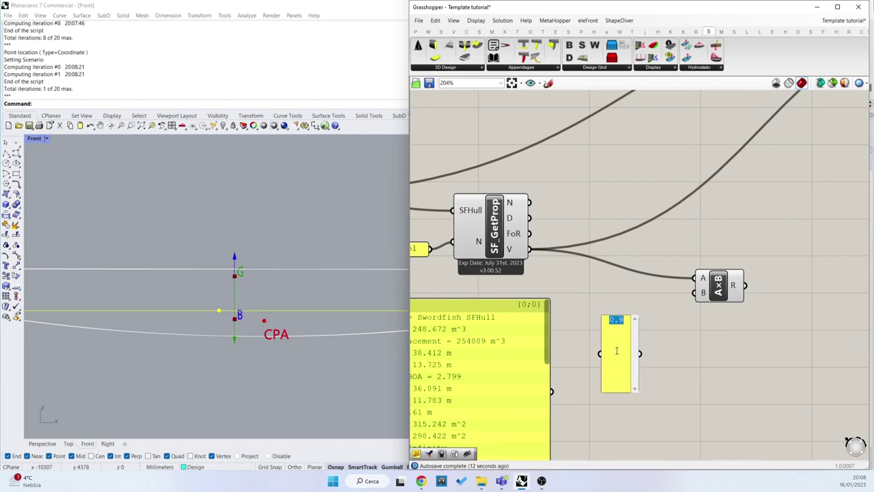
{"action": "left_click", "coordinate": [627, 324]}
{"action": "left_click", "coordinate": [666, 338]}
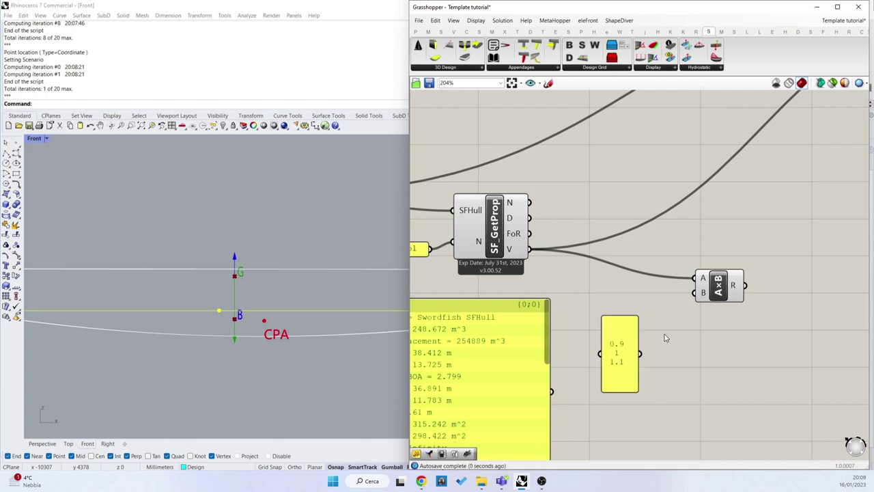
Turn off multiline data for the factor panel, widen it and connect it to the B input of Multiplication.
{"action": "right_click", "coordinate": [619, 350]}
{"action": "left_click", "coordinate": [634, 287]}
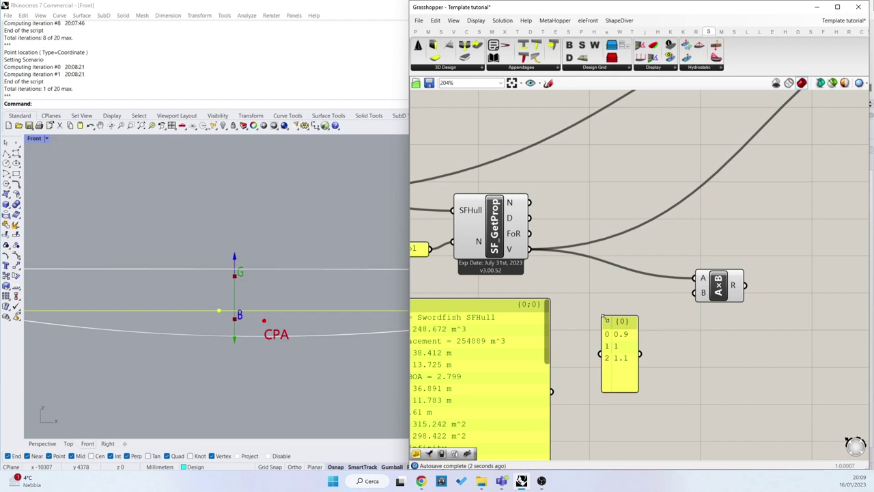
{"action": "left_click_drag", "start_coordinate": [604, 319], "coordinate": [580, 308]}
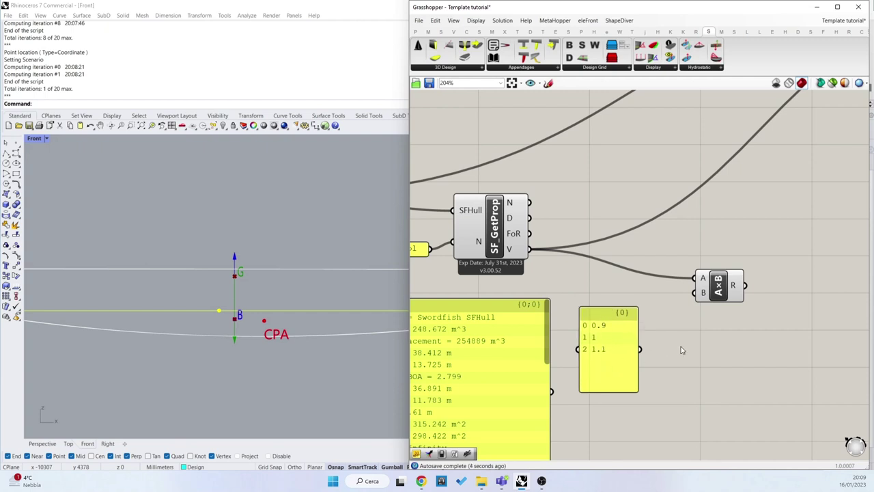
{"action": "left_click_drag", "start_coordinate": [693, 293], "coordinate": [640, 349]}
{"action": "left_click_drag", "start_coordinate": [725, 287], "coordinate": [703, 302]}
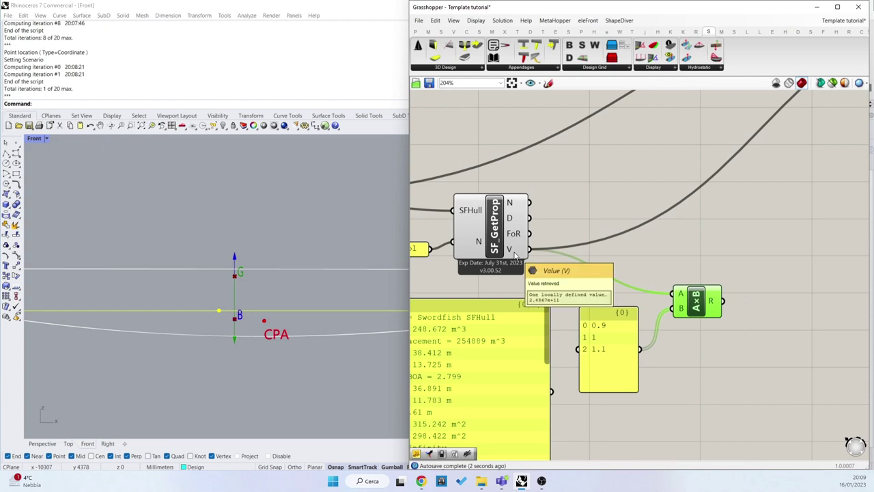
Add an empty panel and connect it to the R output of the Multiplication component.
{"action": "double_click", "coordinate": [748, 351]}
{"action": "type", "text": "\""}
{"action": "key", "text": "Return"}
{"action": "left_click_drag", "start_coordinate": [698, 327], "coordinate": [779, 310]}
{"action": "right_click_drag", "start_coordinate": [802, 310], "coordinate": [730, 310]}
Replace the Vol source of SF_Balance with the panel of multiplied volumes.
{"action": "scroll", "coordinate": [243, 284], "scroll_direction": "down", "scroll_amount": 5}
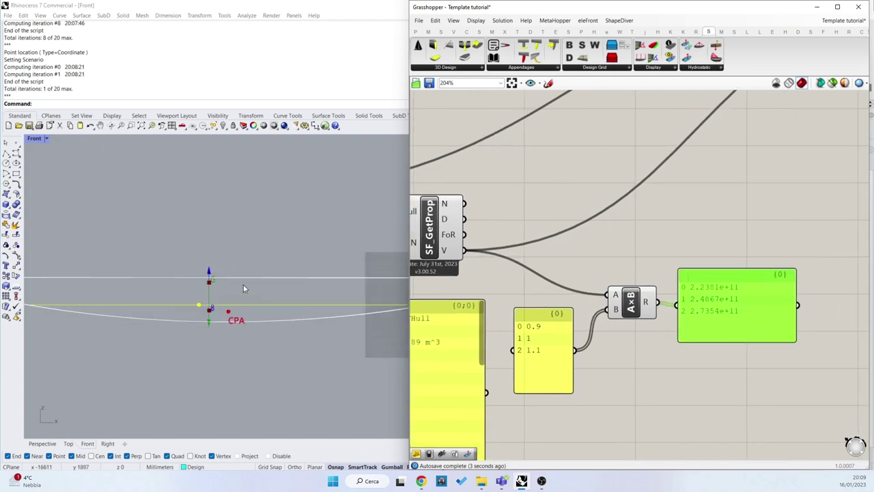
{"action": "right_click_drag", "start_coordinate": [809, 240], "coordinate": [639, 316]}
{"action": "scroll", "coordinate": [637, 314], "scroll_direction": "down", "scroll_amount": 2}
{"action": "right_click_drag", "start_coordinate": [675, 211], "coordinate": [621, 226]}
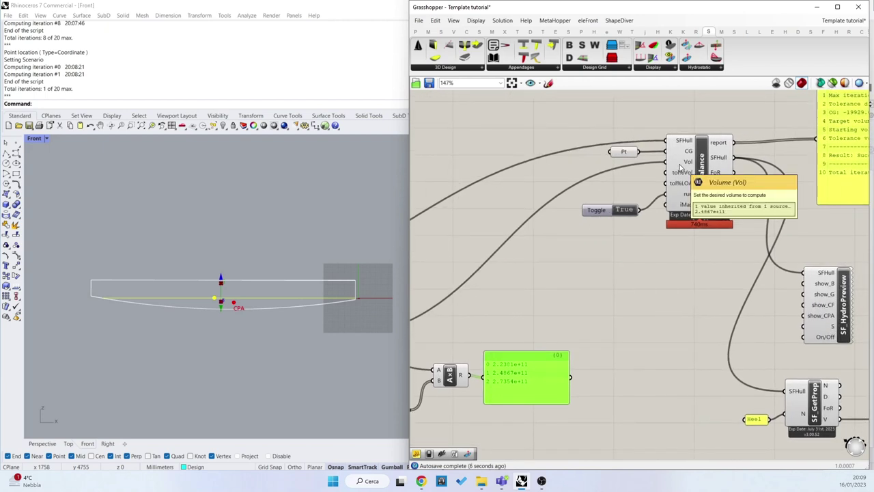
{"action": "right_click_drag", "start_coordinate": [575, 248], "coordinate": [662, 235]}
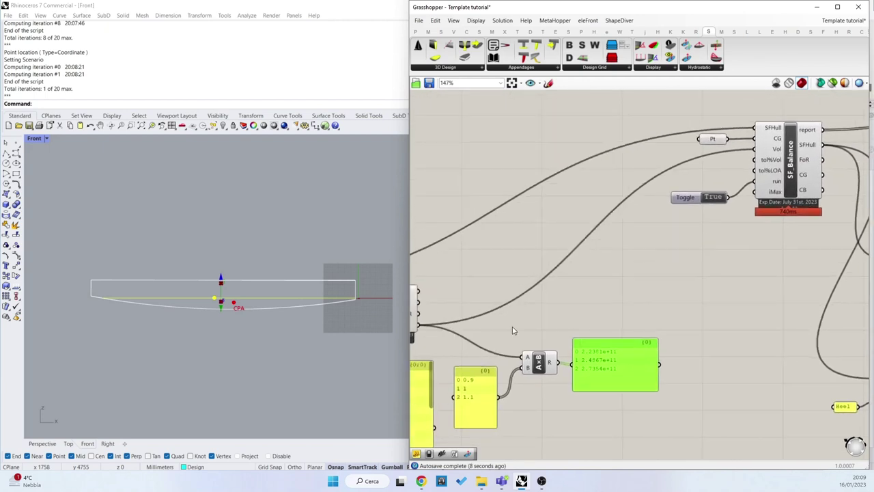
{"action": "right_click_drag", "start_coordinate": [523, 328], "coordinate": [536, 320]}
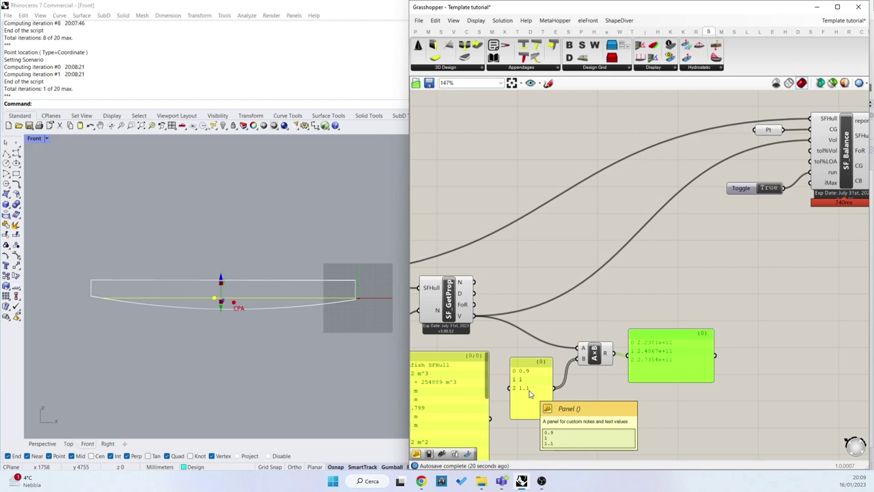
{"action": "right_click_drag", "start_coordinate": [648, 367], "coordinate": [608, 392]}
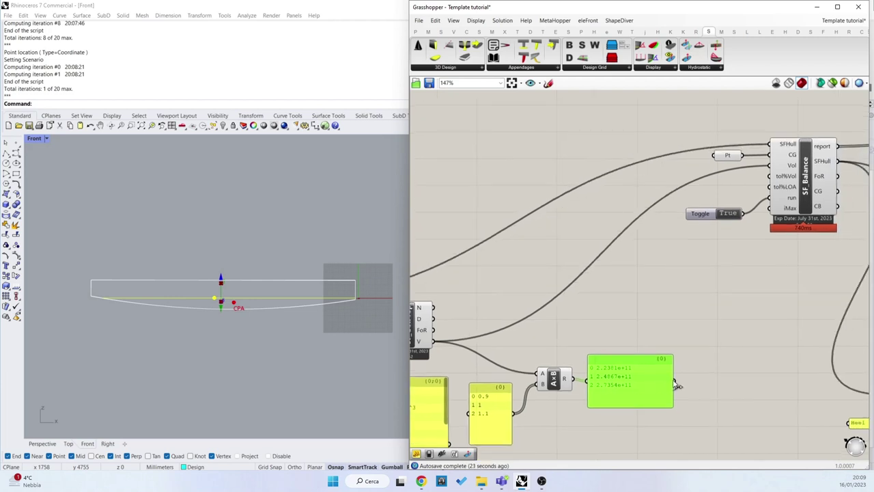
{"action": "left_click_drag", "start_coordinate": [676, 382], "coordinate": [772, 165]}
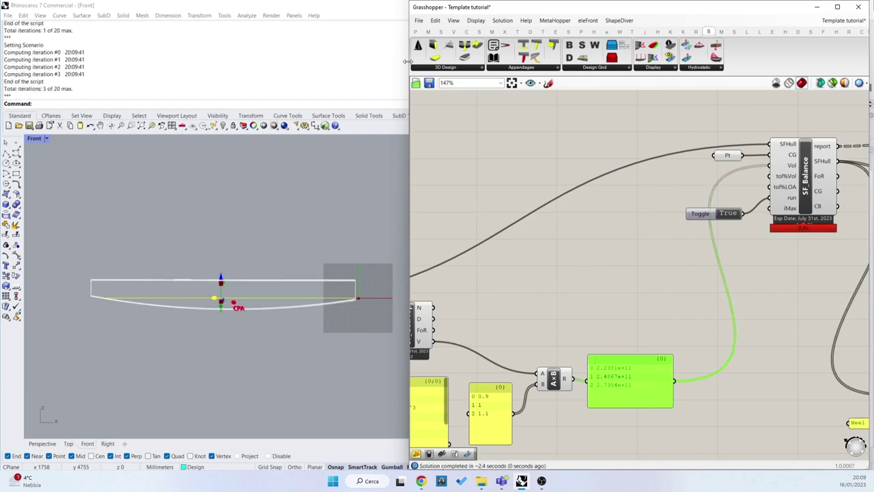
Examine the data structure of the SF_Balance outputs, the balance report and the resulting hull outlines in the Front view.
{"action": "right_click_drag", "start_coordinate": [751, 191], "coordinate": [649, 211]}
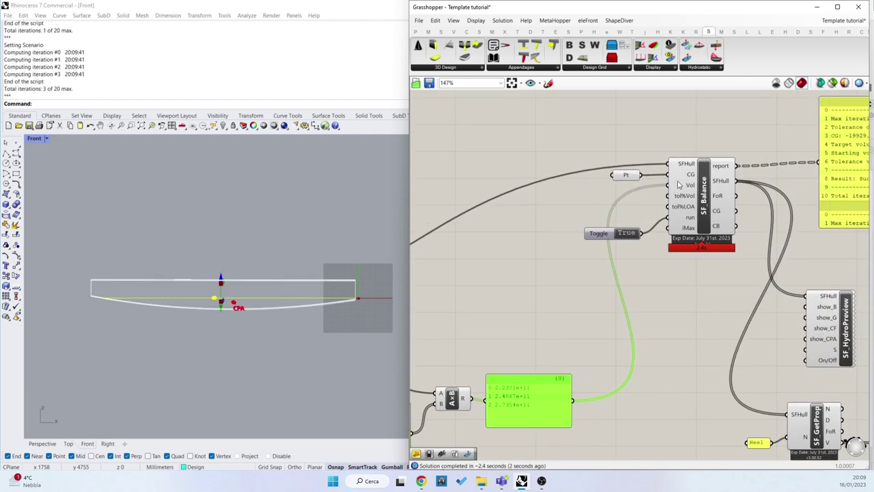
{"action": "scroll", "coordinate": [679, 185], "scroll_direction": "up", "scroll_amount": 3}
{"action": "mouse_move", "coordinate": [731, 145]}
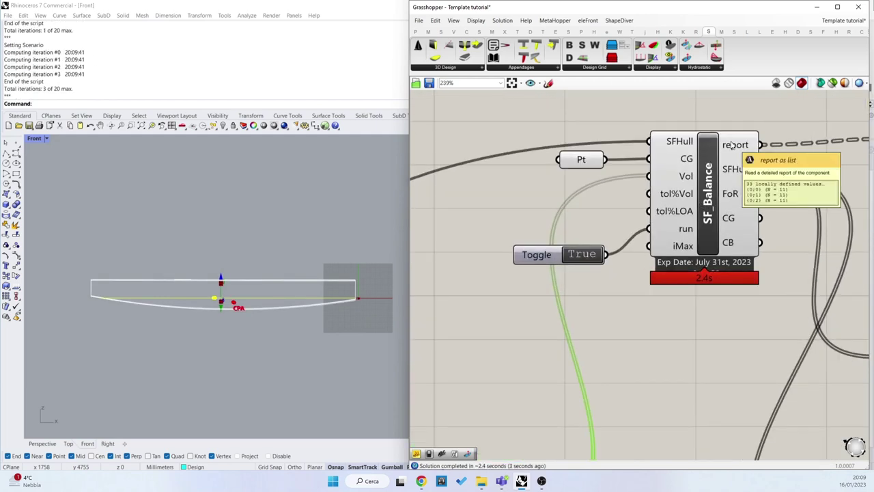
{"action": "scroll", "coordinate": [289, 291], "scroll_direction": "up", "scroll_amount": 3}
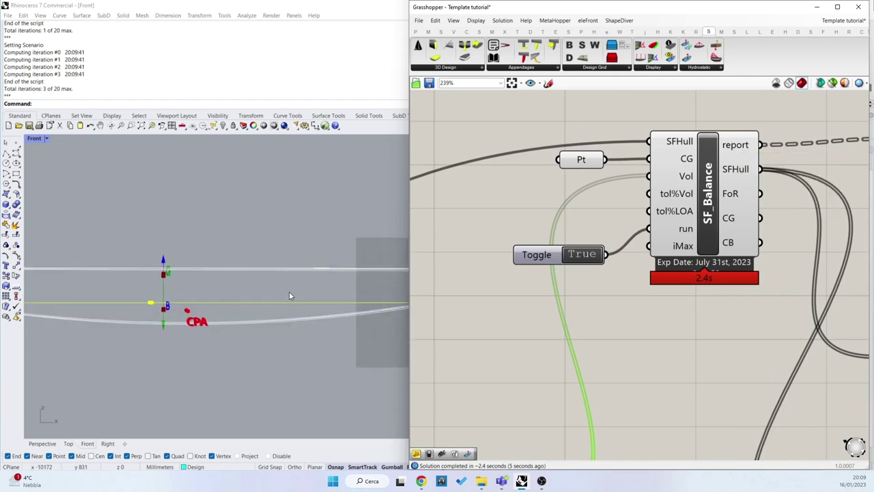
{"action": "right_click_drag", "start_coordinate": [731, 151], "coordinate": [587, 185]}
{"action": "scroll", "coordinate": [672, 209], "scroll_direction": "down", "scroll_amount": 4}
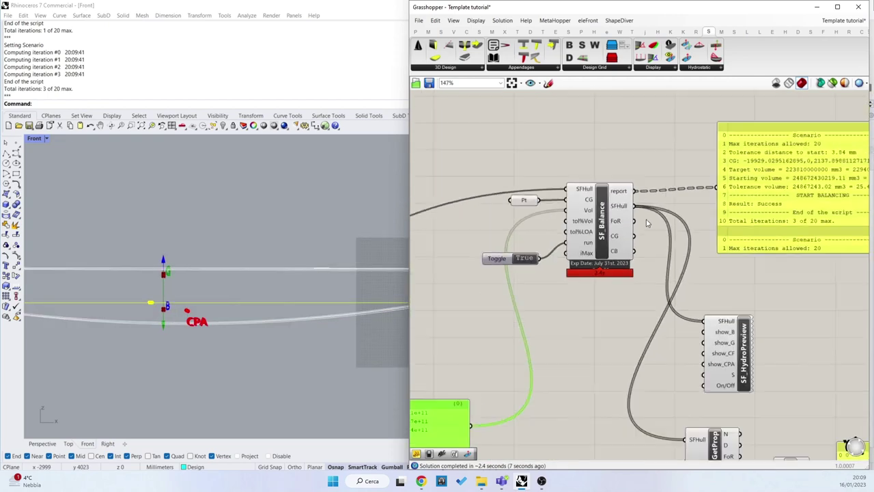
{"action": "right_click_drag", "start_coordinate": [743, 227], "coordinate": [580, 233]}
{"action": "scroll", "coordinate": [661, 213], "scroll_direction": "up", "scroll_amount": 2}
{"action": "mouse_move", "coordinate": [801, 157]}
{"action": "left_mouse_down"}
{"action": "mouse_move", "coordinate": [794, 255]}
{"action": "mouse_move", "coordinate": [808, 167]}
{"action": "left_mouse_up"}
{"action": "scroll", "coordinate": [774, 233], "scroll_direction": "down", "scroll_amount": 4}
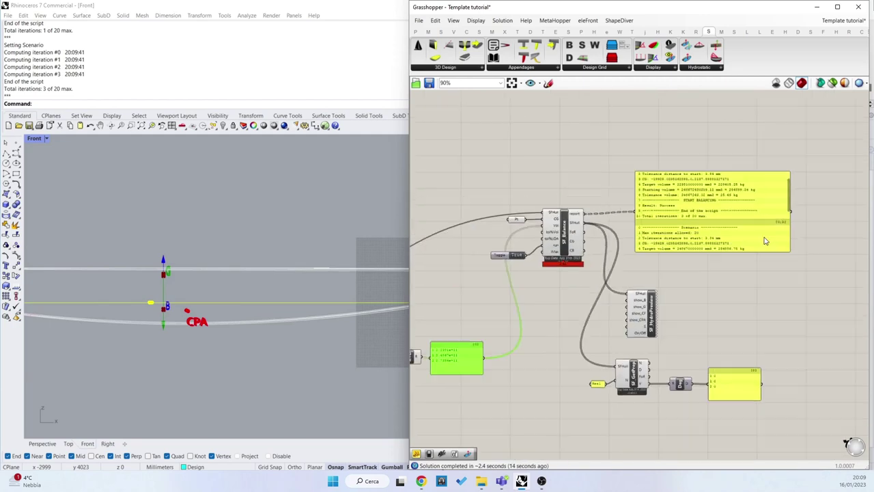
{"action": "scroll", "coordinate": [625, 239], "scroll_direction": "up", "scroll_amount": 2}
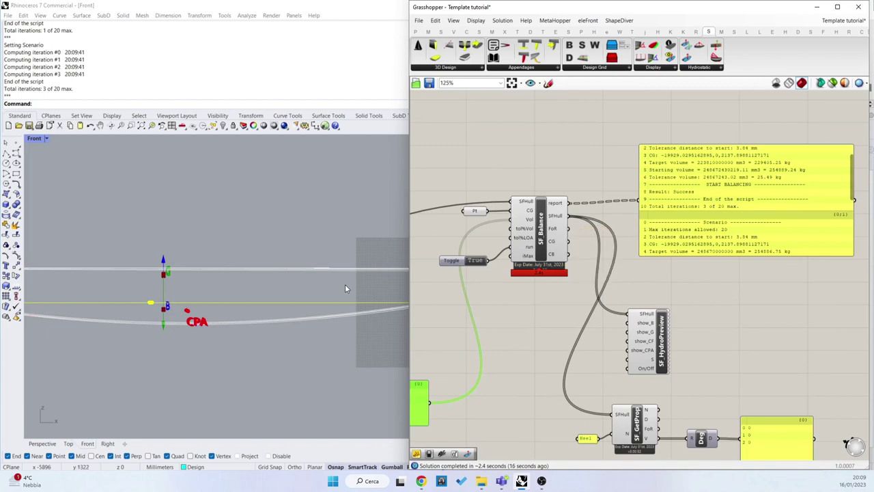
{"action": "scroll", "coordinate": [345, 284], "scroll_direction": "up", "scroll_amount": 4}
{"action": "scroll", "coordinate": [368, 270], "scroll_direction": "up", "scroll_amount": 5}
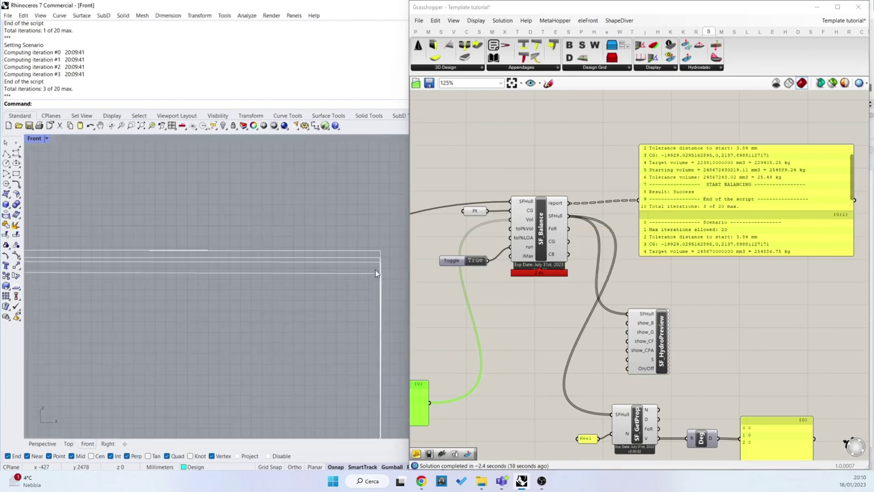
{"action": "scroll", "coordinate": [375, 269], "scroll_direction": "down", "scroll_amount": 4}
Delete the SF_HydroPreview component connected to SF_CloseHull.
{"action": "scroll", "coordinate": [617, 249], "scroll_direction": "down", "scroll_amount": 6}
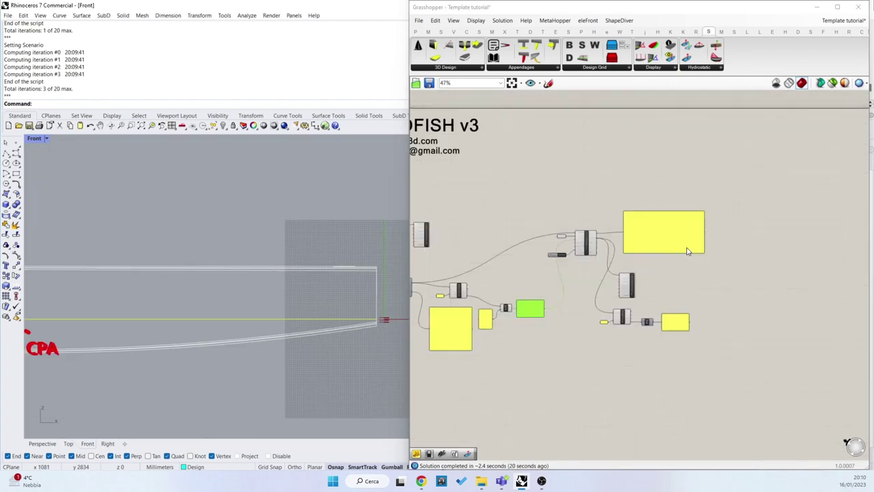
{"action": "scroll", "coordinate": [622, 239], "scroll_direction": "up", "scroll_amount": 6}
{"action": "left_click", "coordinate": [583, 213]}
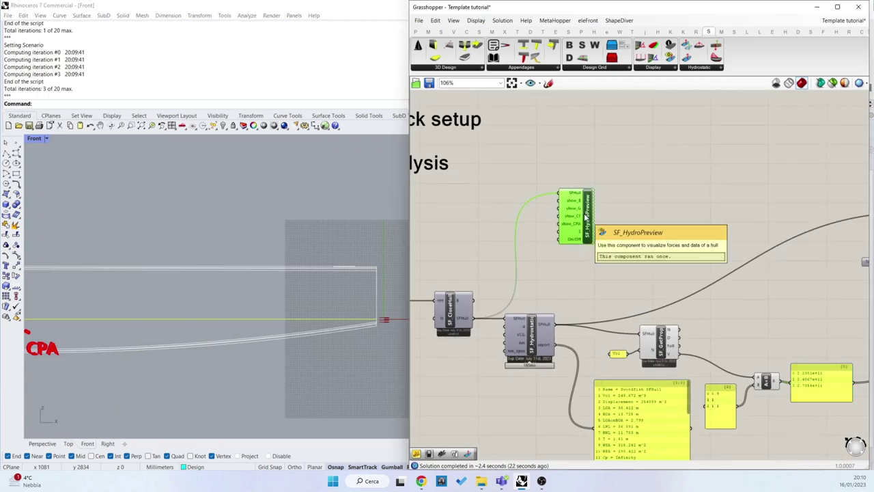
{"action": "key", "text": "Delete"}
Compare the balanced hulls in the Front view, from the G, B and CPA markers to the transom near the waterline.
{"action": "right_click_drag", "start_coordinate": [326, 260], "coordinate": [416, 275]}
{"action": "scroll", "coordinate": [347, 269], "scroll_direction": "up", "scroll_amount": 8}
{"action": "scroll", "coordinate": [358, 265], "scroll_direction": "down", "scroll_amount": 8}
{"action": "scroll", "coordinate": [145, 318], "scroll_direction": "up", "scroll_amount": 8}
{"action": "scroll", "coordinate": [177, 342], "scroll_direction": "down", "scroll_amount": 6}
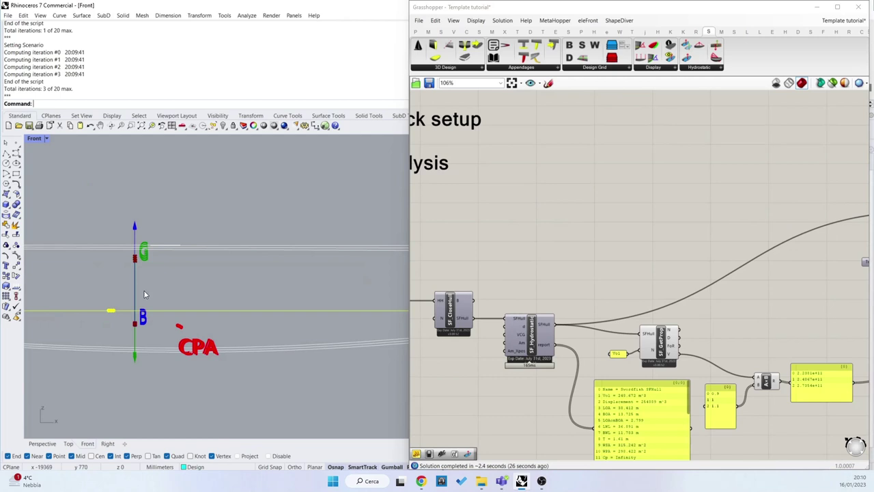
{"action": "right_click_drag", "start_coordinate": [246, 304], "coordinate": [147, 308]}
{"action": "right_click_drag", "start_coordinate": [300, 320], "coordinate": [129, 315]}
{"action": "scroll", "coordinate": [287, 301], "scroll_direction": "up", "scroll_amount": 8}
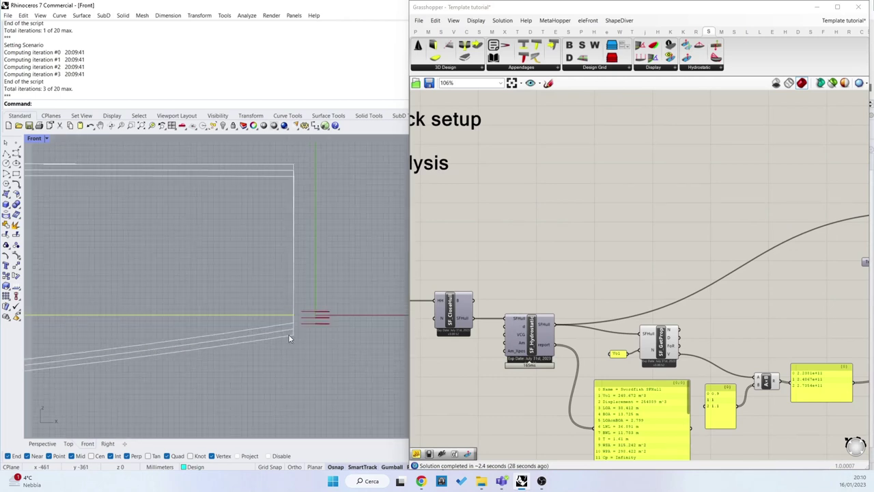
{"action": "scroll", "coordinate": [293, 327], "scroll_direction": "up", "scroll_amount": 2}
{"action": "scroll", "coordinate": [203, 292], "scroll_direction": "down", "scroll_amount": 6}
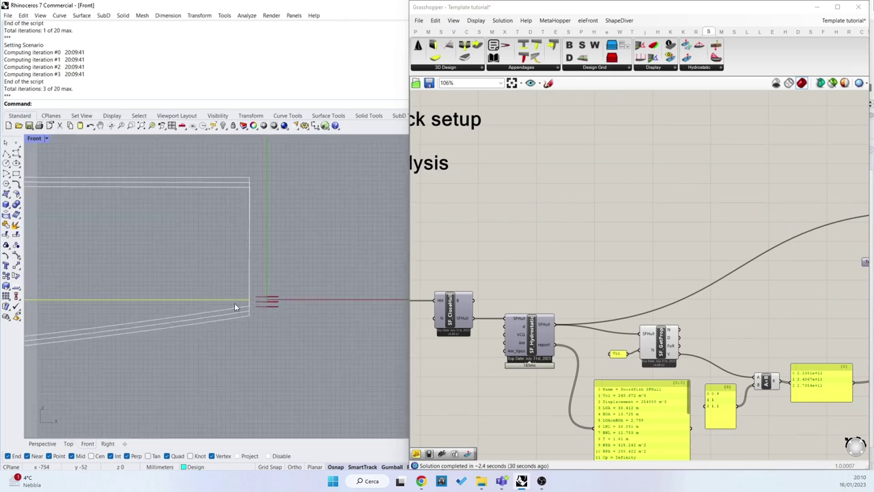
{"action": "right_click_drag", "start_coordinate": [237, 305], "coordinate": [259, 298]}
{"action": "scroll", "coordinate": [300, 287], "scroll_direction": "down", "scroll_amount": 11}
{"action": "right_click_drag", "start_coordinate": [170, 299], "coordinate": [315, 301]}
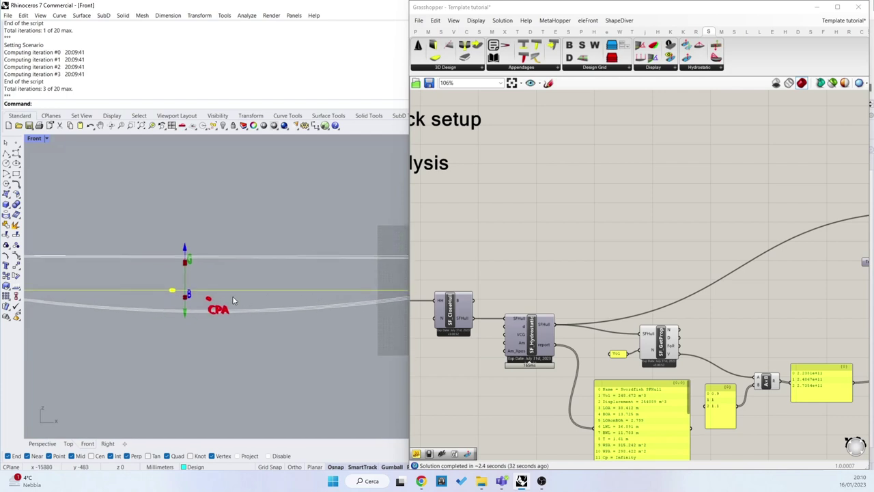
Set the property name read by the SF_GetProp connected to SF_Balance to Displ and widen its name panel to fit the word.
{"action": "scroll", "coordinate": [682, 328], "scroll_direction": "down", "scroll_amount": 3}
{"action": "right_click_drag", "start_coordinate": [811, 353], "coordinate": [608, 290]}
{"action": "scroll", "coordinate": [763, 337], "scroll_direction": "up", "scroll_amount": 5}
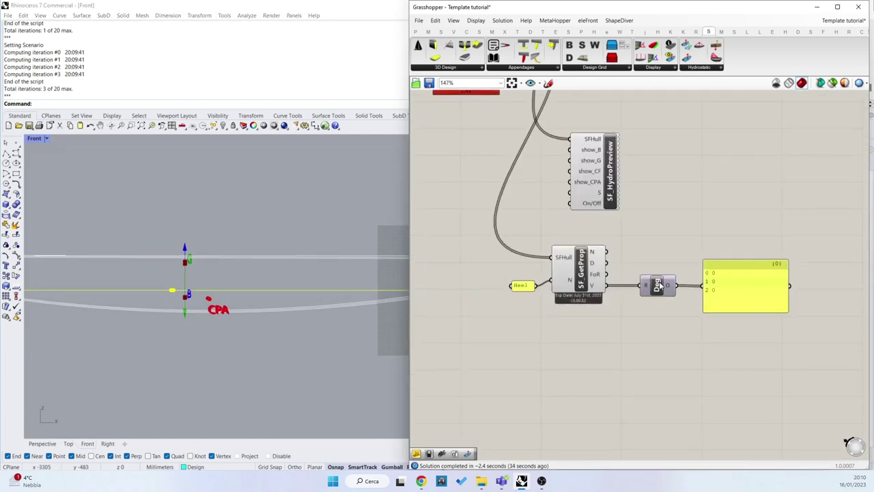
{"action": "double_click", "coordinate": [522, 286]}
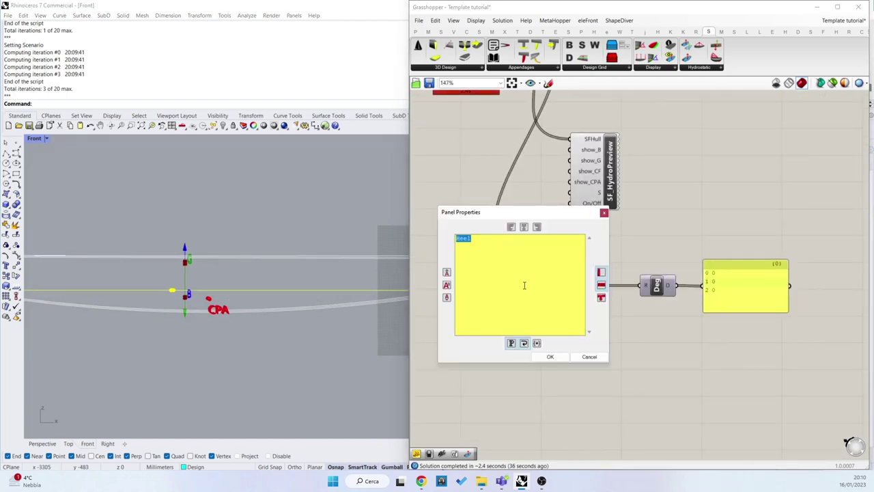
{"action": "type", "text": "Displ"}
{"action": "left_click", "coordinate": [550, 357]}
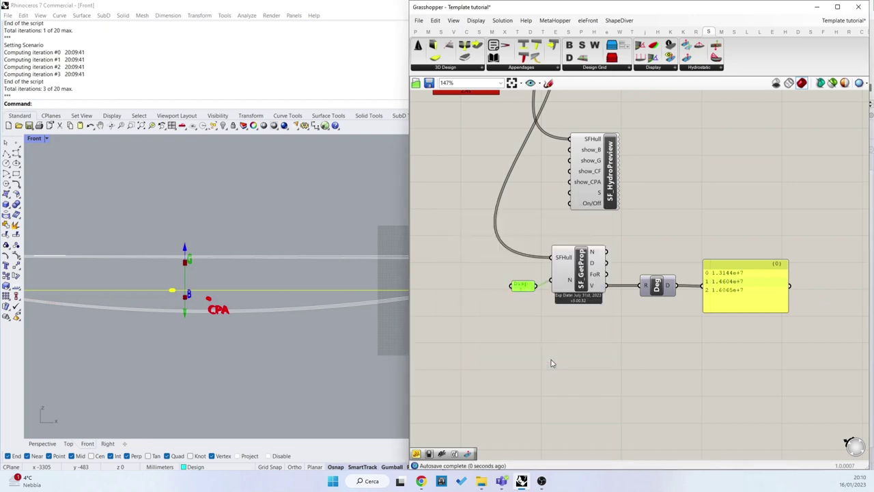
{"action": "scroll", "coordinate": [776, 300], "scroll_direction": "up", "scroll_amount": 3}
{"action": "mouse_move", "coordinate": [796, 320]}
{"action": "left_mouse_down"}
{"action": "mouse_move", "coordinate": [769, 317]}
{"action": "mouse_move", "coordinate": [802, 329]}
{"action": "left_mouse_up"}
{"action": "right_click_drag", "start_coordinate": [693, 308], "coordinate": [766, 313]}
{"action": "scroll", "coordinate": [767, 313], "scroll_direction": "down", "scroll_amount": 3}
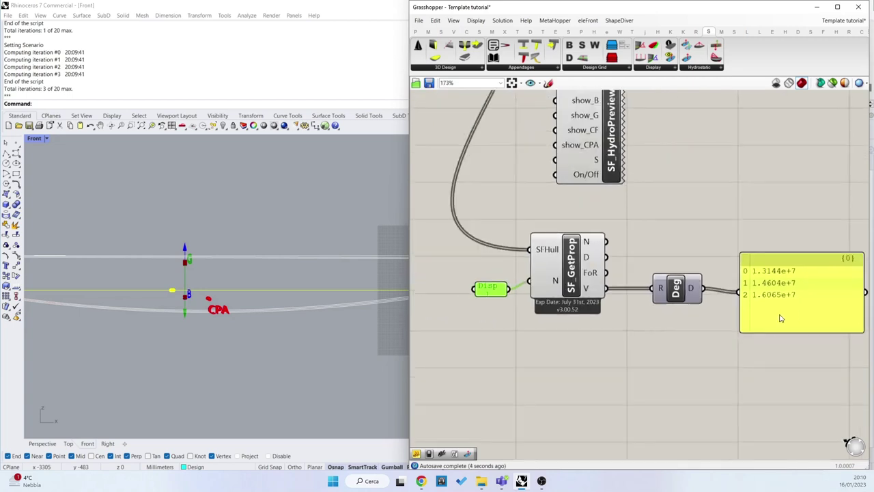
{"action": "scroll", "coordinate": [537, 285], "scroll_direction": "up", "scroll_amount": 3}
{"action": "left_click_drag", "start_coordinate": [515, 287], "coordinate": [495, 287]}
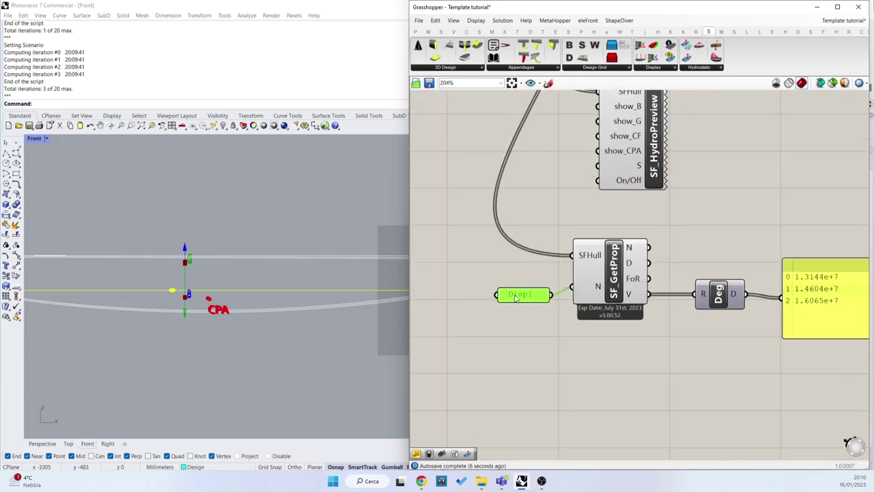
Try Trim as the property name of the balanced hulls' SF_GetProp and undo that change.
{"action": "double_click", "coordinate": [516, 295]}
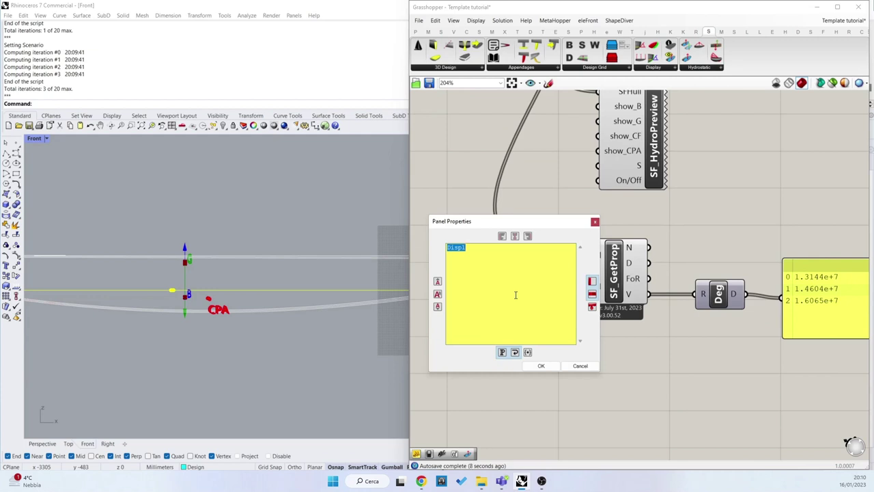
{"action": "type", "text": "Trim"}
{"action": "left_click", "coordinate": [540, 365]}
{"action": "right_click_drag", "start_coordinate": [664, 310], "coordinate": [620, 302]}
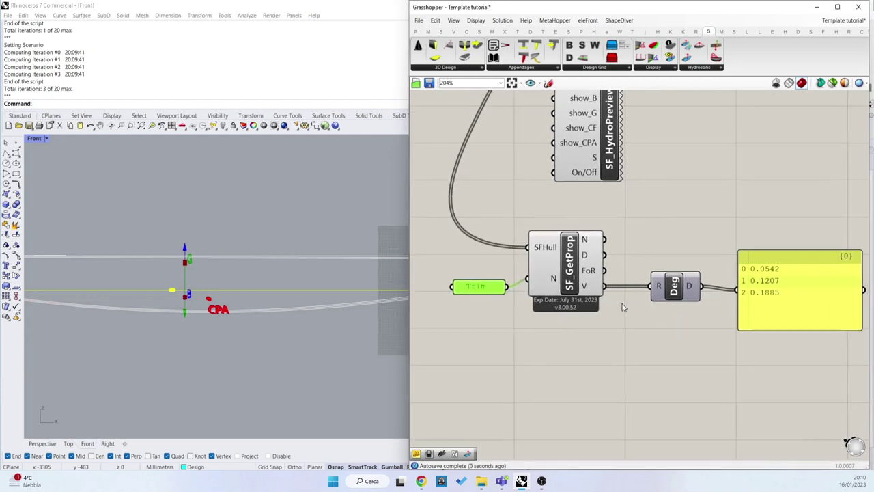
{"action": "key", "text": "ctrl+z"}
Wire the V output of the Displ SF_GetProp directly to the result panel, delete the Degrees component and bring the panel closer.
{"action": "left_click_drag", "start_coordinate": [603, 287], "coordinate": [736, 290]}
{"action": "left_click", "coordinate": [687, 245]}
{"action": "left_click_drag", "start_coordinate": [674, 285], "coordinate": [683, 251]}
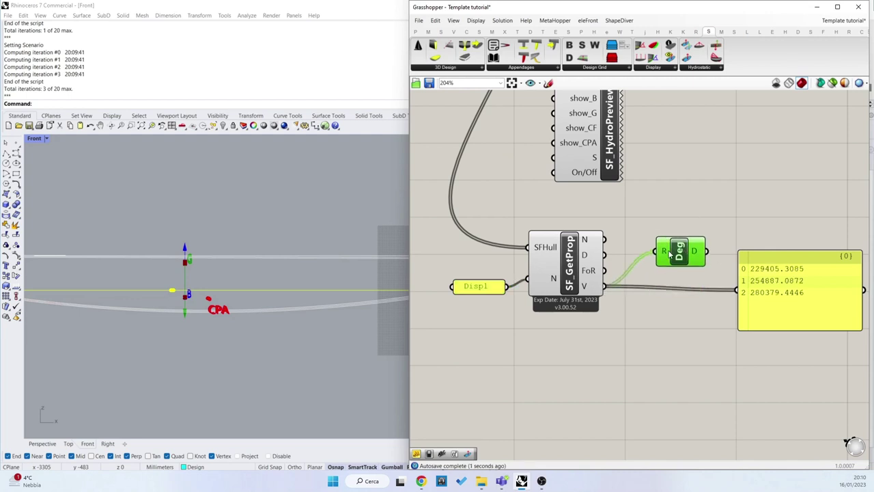
{"action": "key", "text": "Delete"}
{"action": "scroll", "coordinate": [763, 288], "scroll_direction": "up", "scroll_amount": 2}
{"action": "left_click_drag", "start_coordinate": [778, 301], "coordinate": [690, 295]}
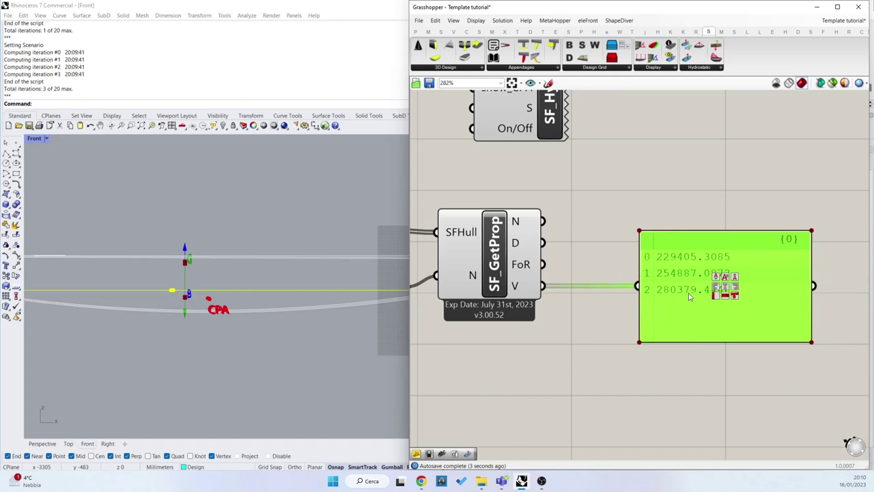
Save the Grasshopper definition.
{"action": "scroll", "coordinate": [697, 296], "scroll_direction": "down", "scroll_amount": 3}
{"action": "left_click", "coordinate": [652, 174]}
{"action": "right_click_drag", "start_coordinate": [648, 170], "coordinate": [691, 252]}
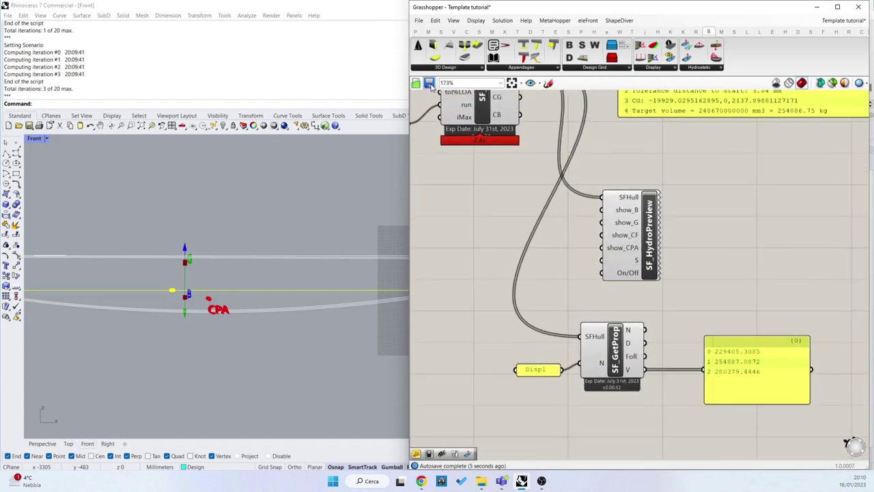
{"action": "left_click", "coordinate": [429, 83]}
{"action": "right_click_drag", "start_coordinate": [601, 267], "coordinate": [674, 260]}
{"action": "scroll", "coordinate": [617, 268], "scroll_direction": "down", "scroll_amount": 4}
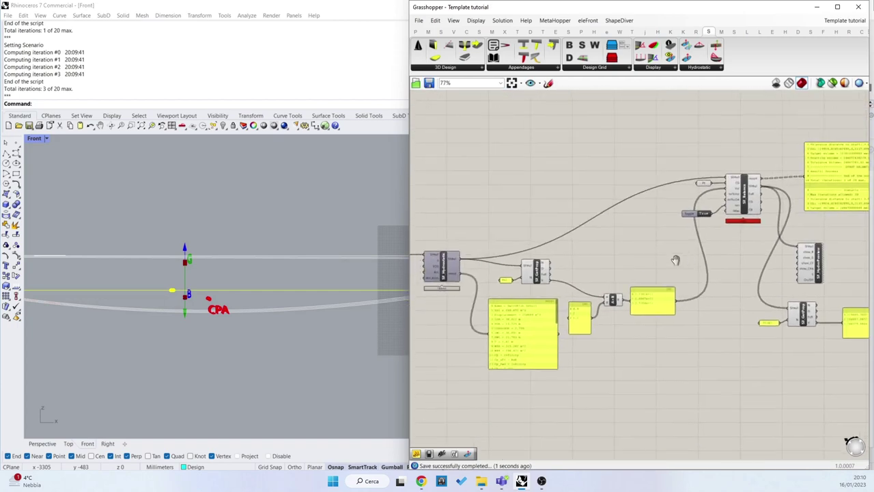
{"action": "scroll", "coordinate": [551, 286], "scroll_direction": "up", "scroll_amount": 2}
{"action": "right_click_drag", "start_coordinate": [552, 286], "coordinate": [580, 293]}
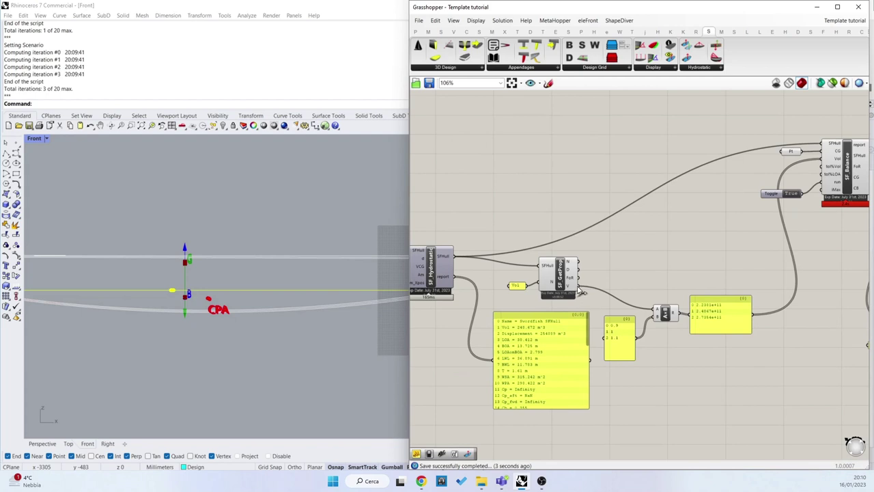
{"action": "left_click_drag", "start_coordinate": [579, 292], "coordinate": [822, 154]}
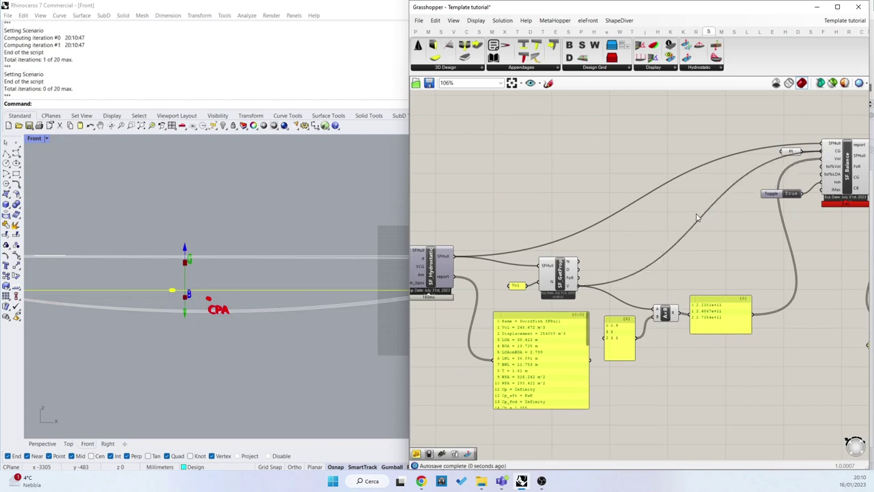
{"action": "left_click", "coordinate": [610, 319]}
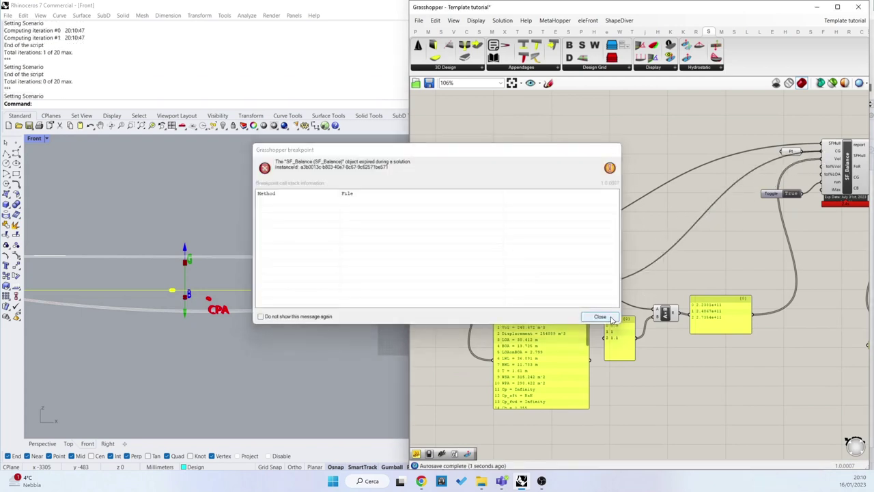
{"action": "left_click", "coordinate": [611, 319]}
{"action": "left_click", "coordinate": [611, 318]}
{"action": "left_click", "coordinate": [612, 318]}
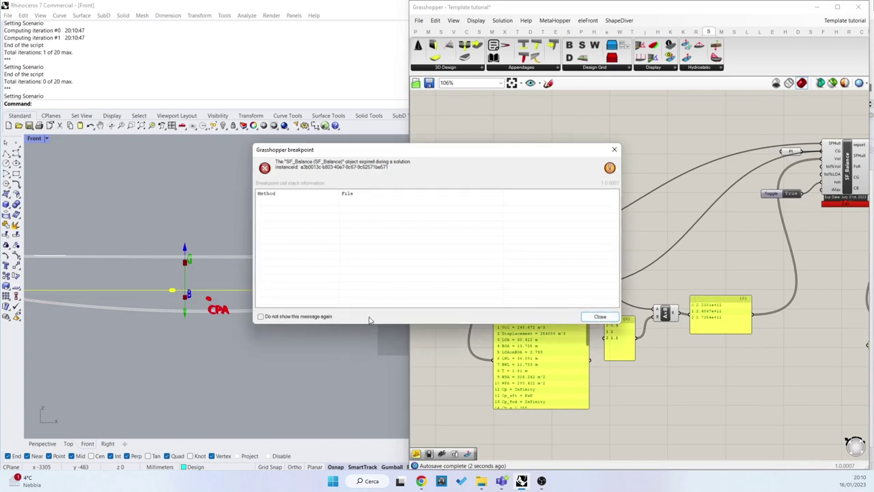
{"action": "left_click", "coordinate": [307, 318]}
{"action": "left_click", "coordinate": [600, 316]}
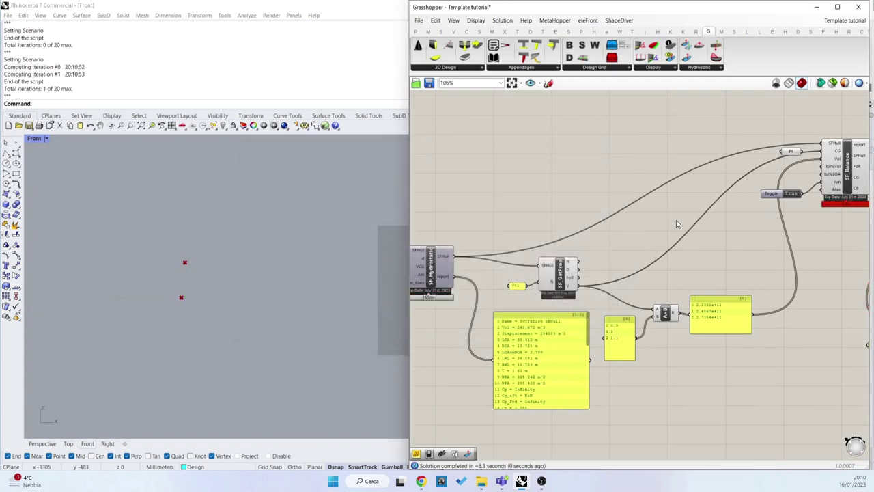
Replace the multiplied volumes at the Vol input of SF_Balance with the V output of the Vol SF_GetProp.
{"action": "right_click_drag", "start_coordinate": [676, 220], "coordinate": [667, 226]}
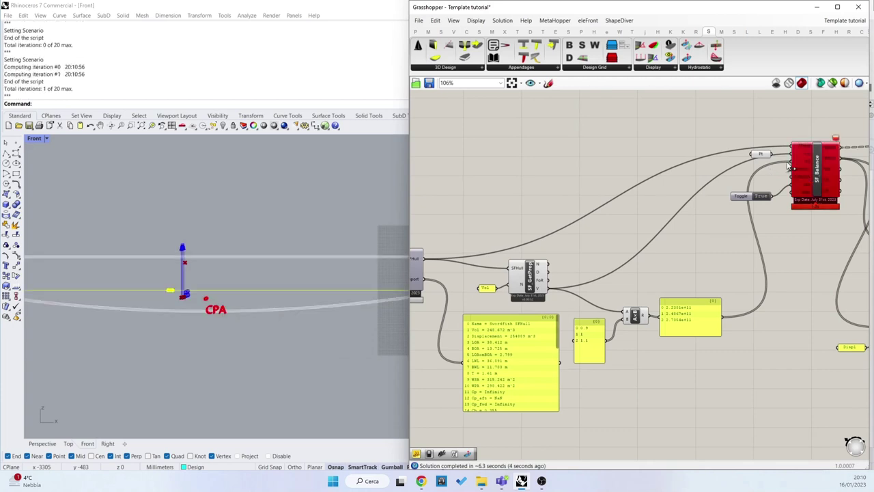
{"action": "left_click_drag", "start_coordinate": [789, 168], "coordinate": [548, 288]}
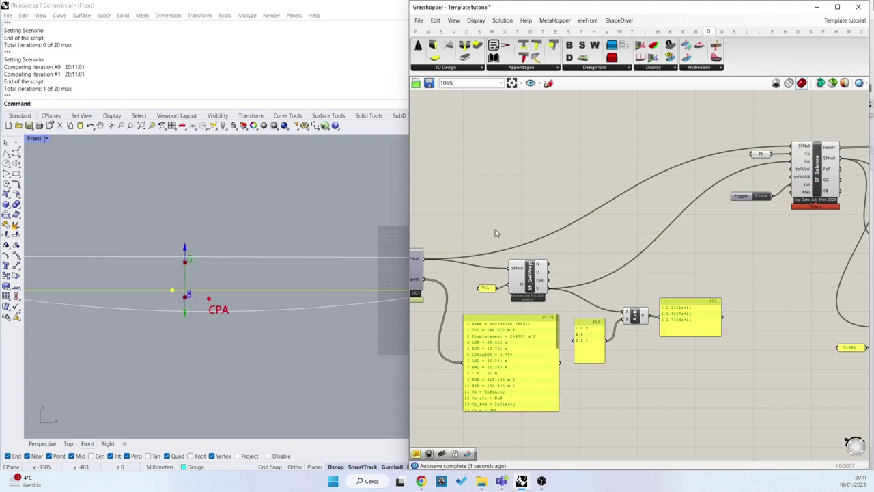
{"action": "scroll", "coordinate": [635, 226], "scroll_direction": "up", "scroll_amount": 3}
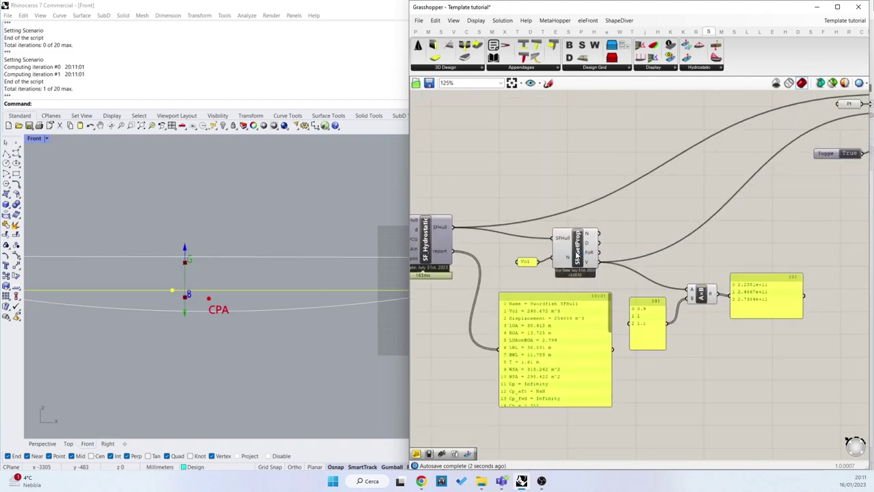
Move the Pt parameter clear of SF_Balance and set it to four CG points picked near the deck line in the Front view.
{"action": "right_click_drag", "start_coordinate": [749, 125], "coordinate": [570, 205]}
{"action": "left_click_drag", "start_coordinate": [668, 184], "coordinate": [541, 168]}
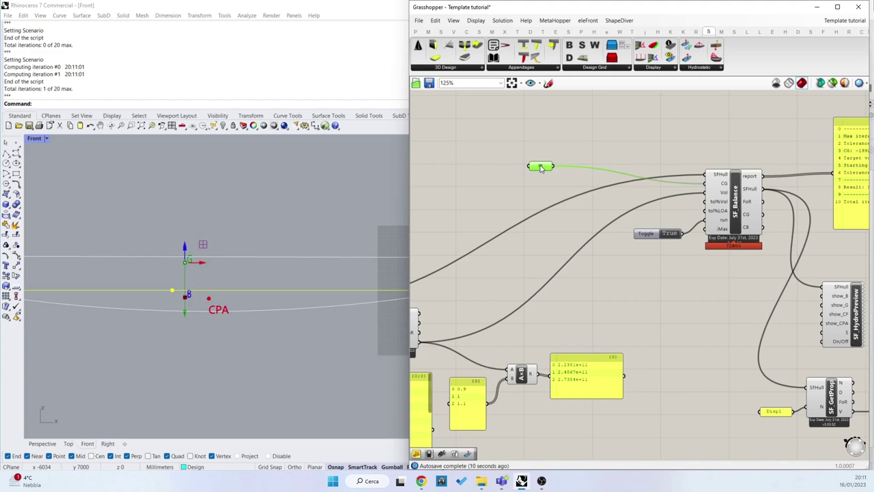
{"action": "right_click", "coordinate": [540, 168]}
{"action": "left_click", "coordinate": [566, 285]}
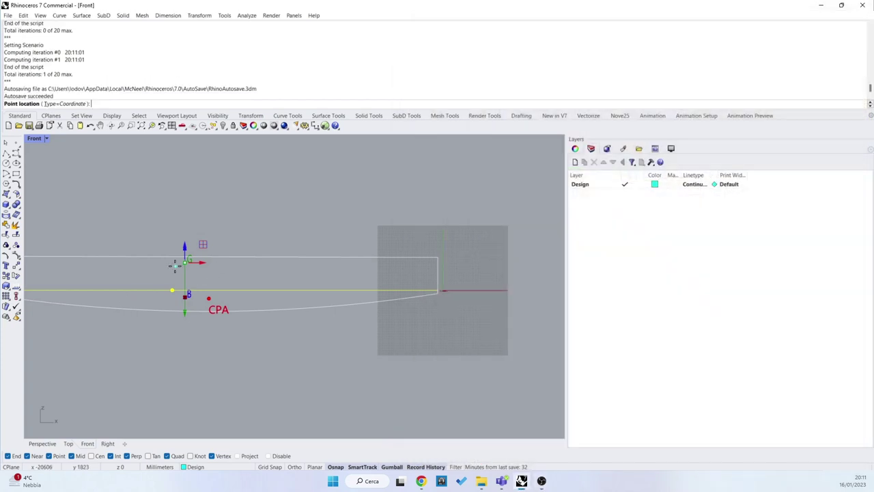
{"action": "left_click", "coordinate": [175, 265]}
{"action": "left_click", "coordinate": [187, 266]}
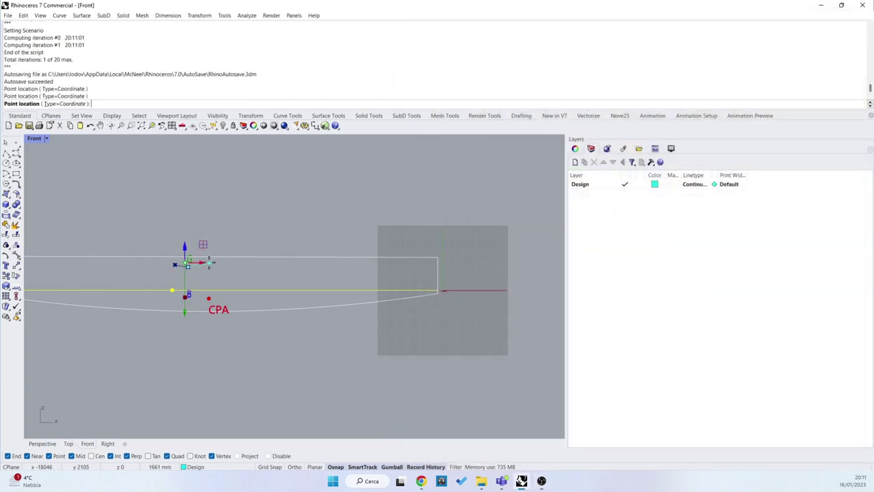
{"action": "left_click", "coordinate": [212, 256]}
{"action": "left_click", "coordinate": [290, 269]}
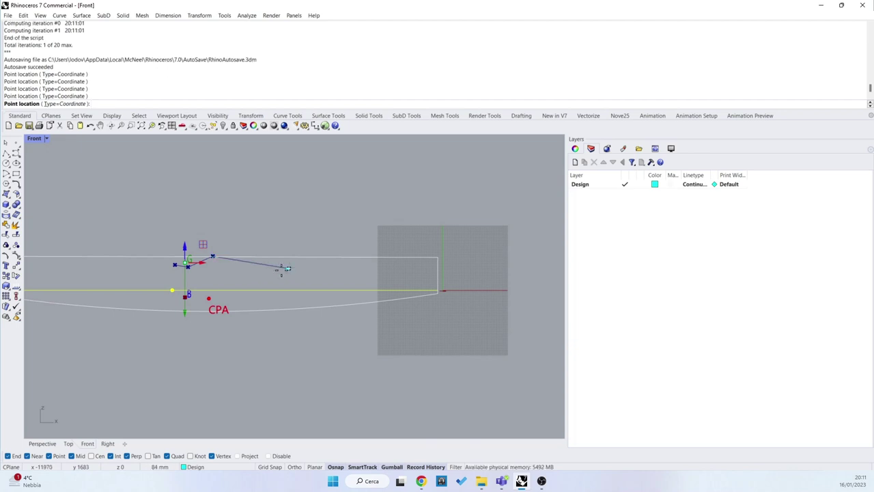
{"action": "right_click", "coordinate": [180, 214]}
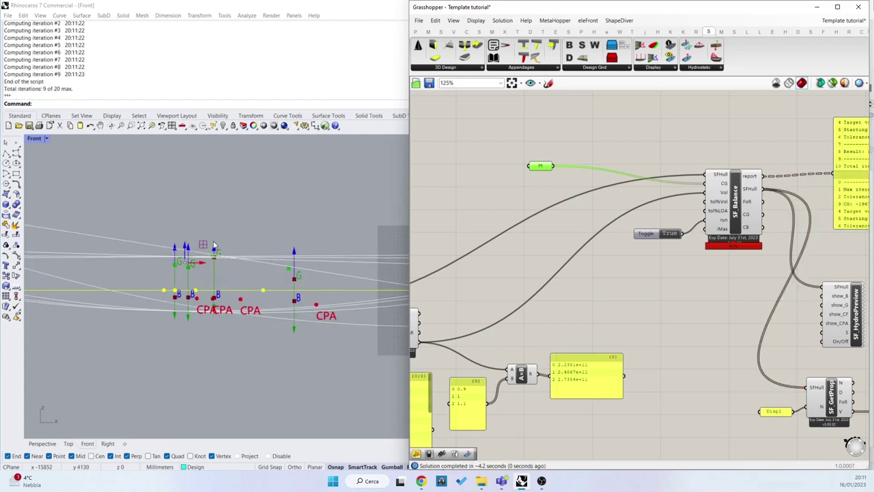
Compare the hulls balanced for the four CG points in the Front and Perspective views, examining their trim and G, B and CPA markers.
{"action": "scroll", "coordinate": [214, 245], "scroll_direction": "down", "scroll_amount": 6}
{"action": "scroll", "coordinate": [283, 276], "scroll_direction": "up", "scroll_amount": 4}
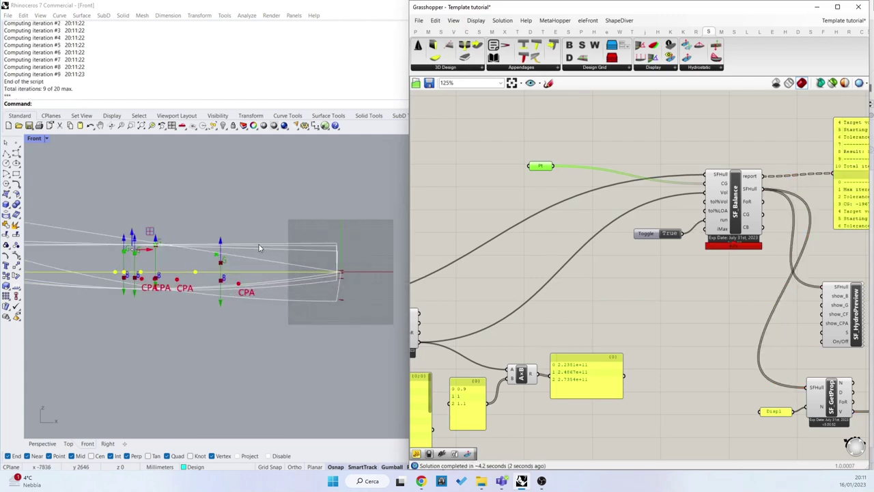
{"action": "right_click_drag", "start_coordinate": [198, 281], "coordinate": [254, 294]}
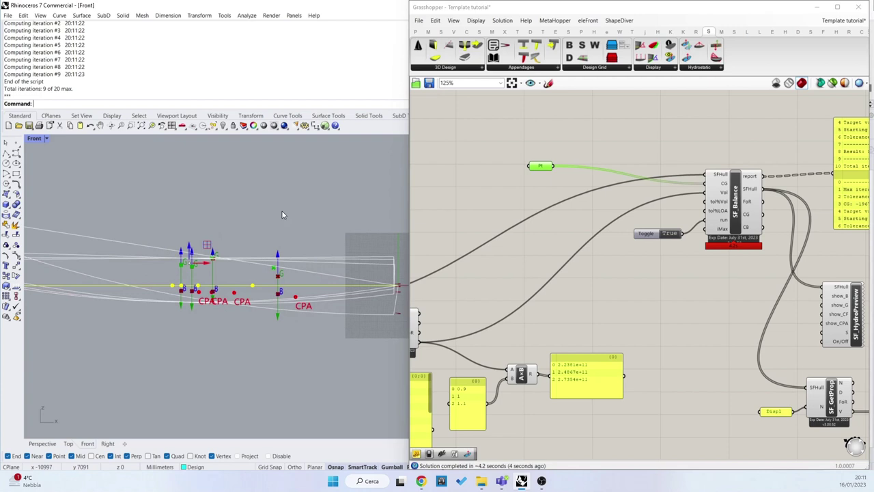
{"action": "left_click", "coordinate": [580, 231]}
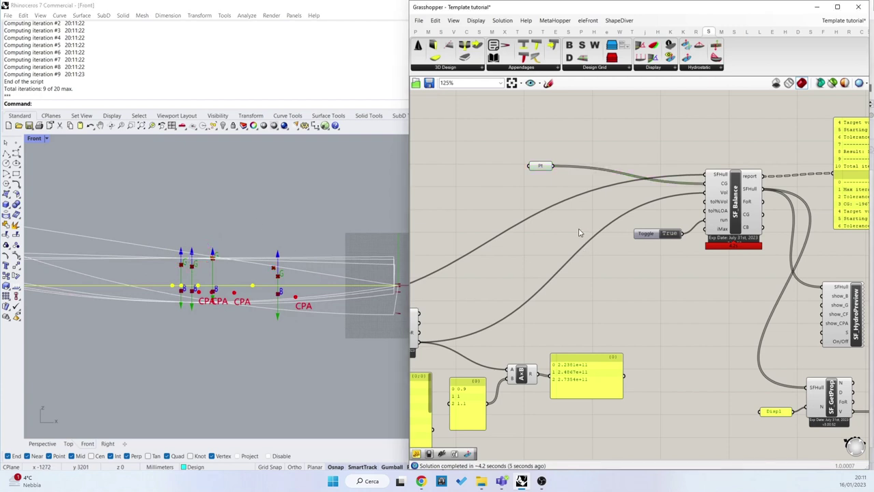
{"action": "left_click", "coordinate": [40, 443]}
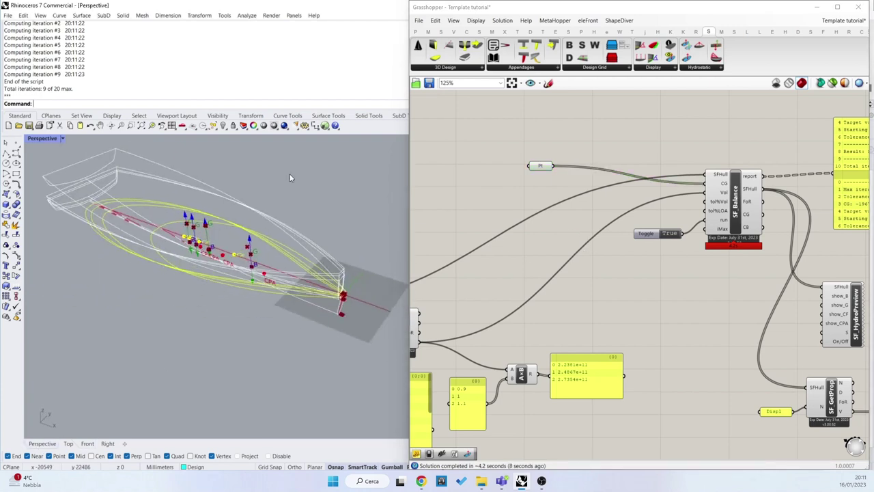
{"action": "left_click_drag", "start_coordinate": [540, 168], "coordinate": [524, 184]}
{"action": "left_click", "coordinate": [494, 164]}
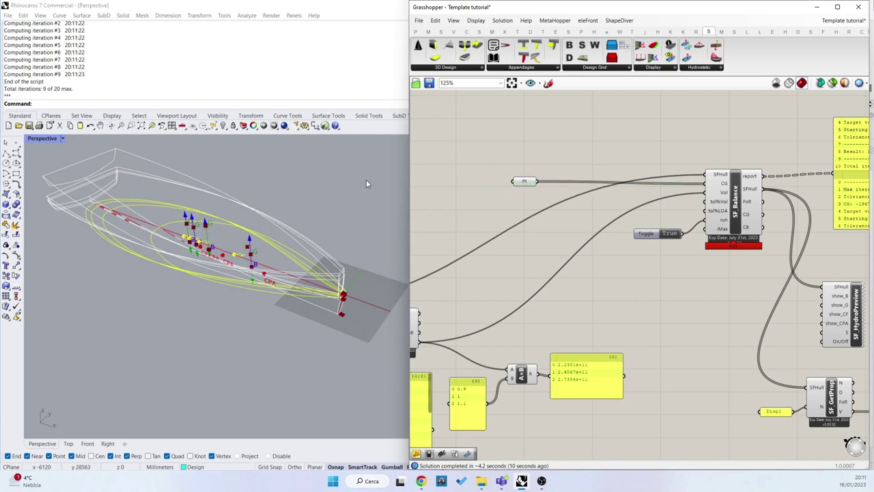
{"action": "scroll", "coordinate": [212, 239], "scroll_direction": "up", "scroll_amount": 5}
{"action": "right_click_drag", "start_coordinate": [222, 237], "coordinate": [266, 270]}
{"action": "scroll", "coordinate": [574, 231], "scroll_direction": "down", "scroll_amount": 6}
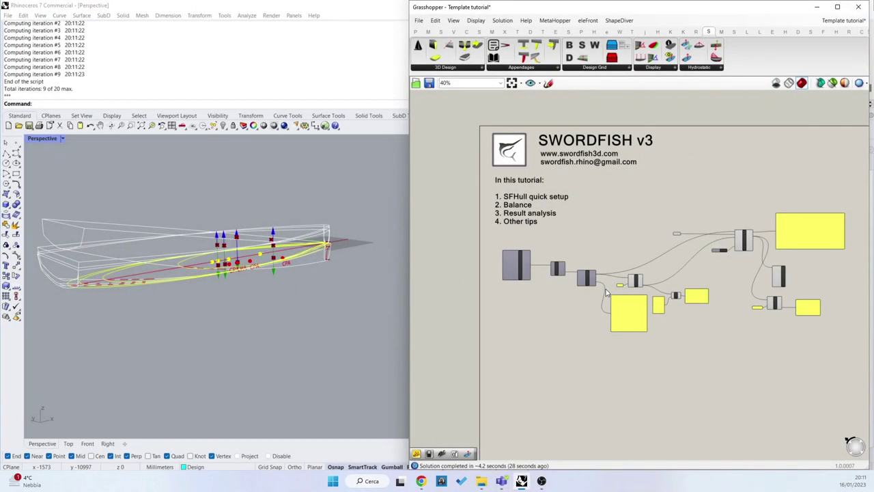
Place an SF_Stability component in the empty canvas area above SF_Hydrostatics.
{"action": "scroll", "coordinate": [489, 214], "scroll_direction": "up", "scroll_amount": 3}
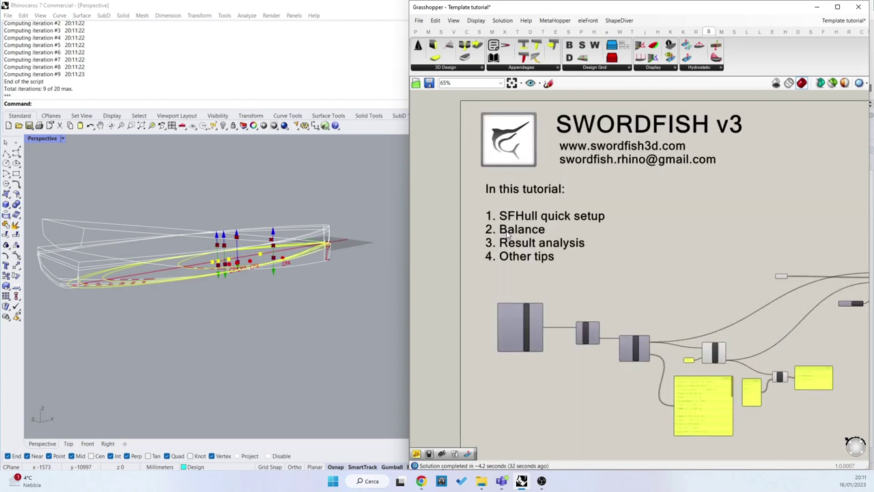
{"action": "right_click_drag", "start_coordinate": [308, 208], "coordinate": [319, 226]}
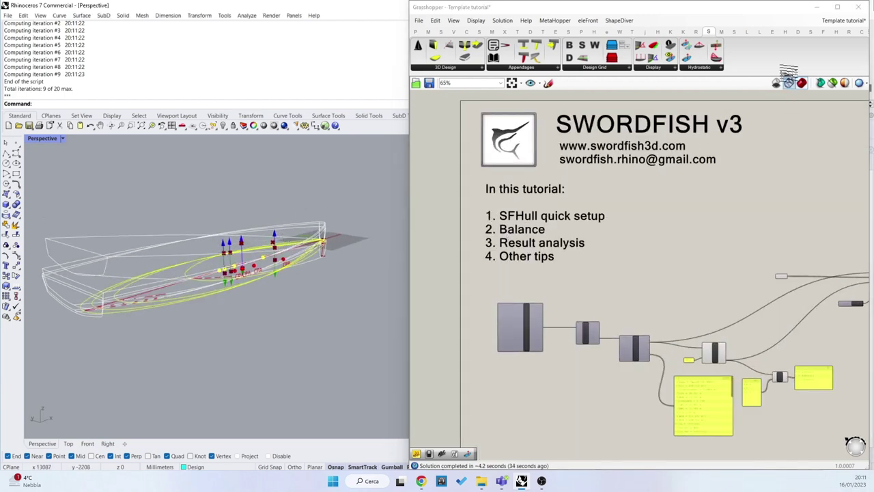
{"action": "left_click_drag", "start_coordinate": [717, 58], "coordinate": [688, 221]}
{"action": "scroll", "coordinate": [692, 230], "scroll_direction": "up", "scroll_amount": 3}
{"action": "left_click", "coordinate": [696, 222]}
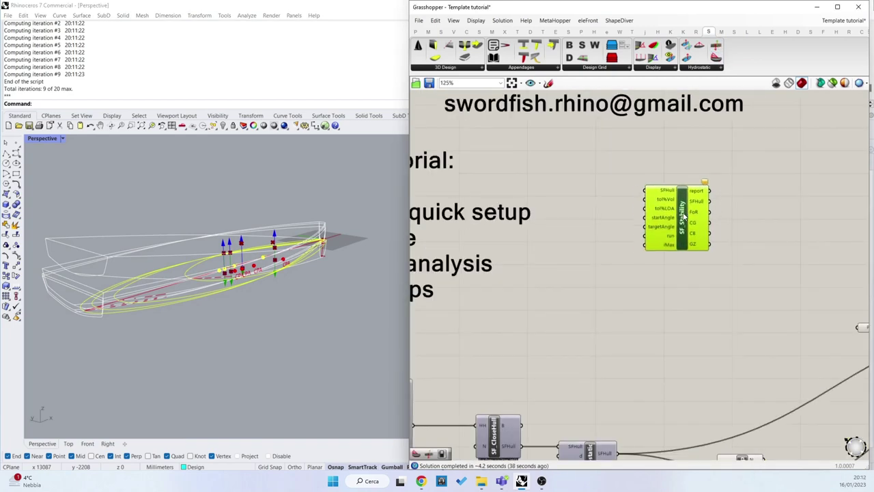
{"action": "scroll", "coordinate": [695, 222], "scroll_direction": "down", "scroll_amount": 3}
{"action": "scroll", "coordinate": [789, 293], "scroll_direction": "up", "scroll_amount": 1}
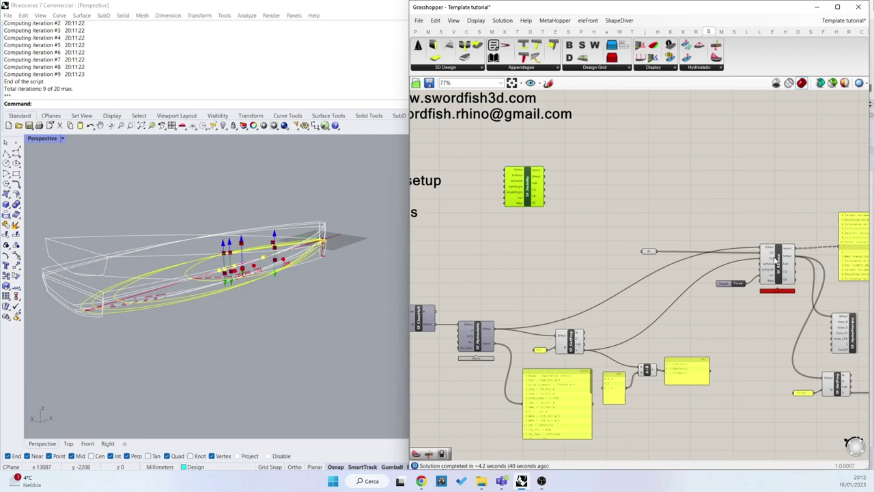